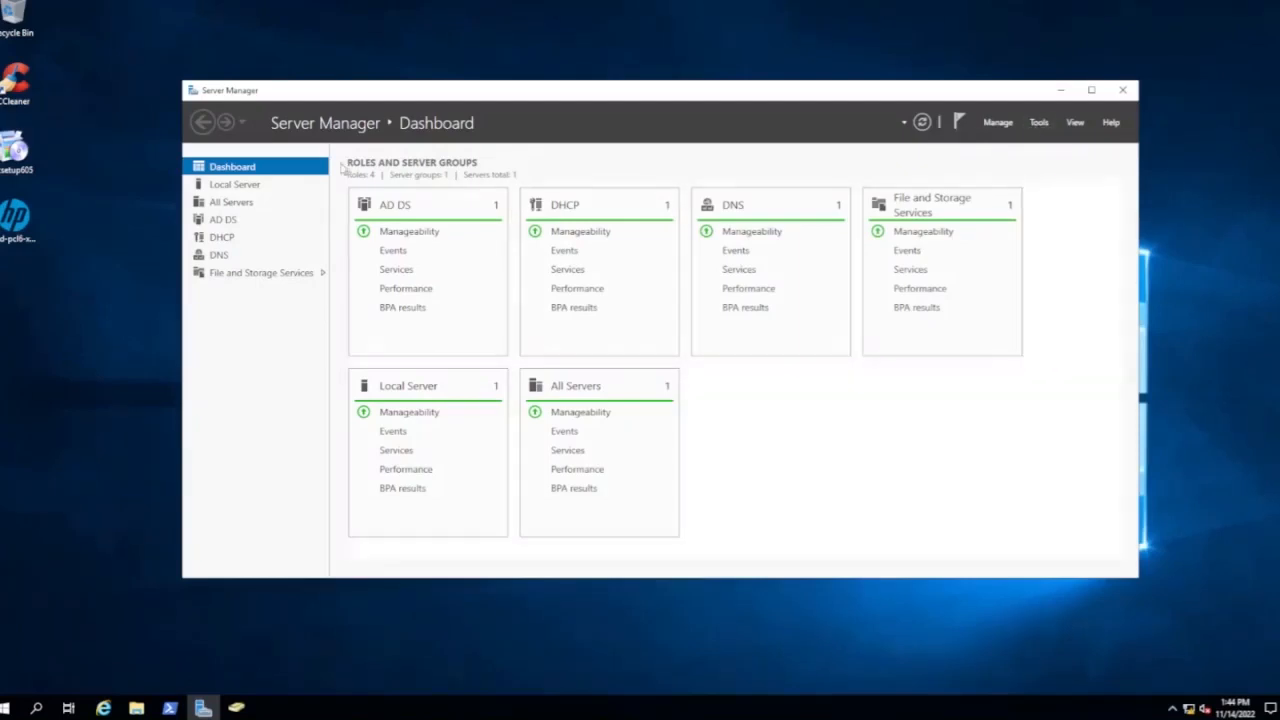
click(236, 185)
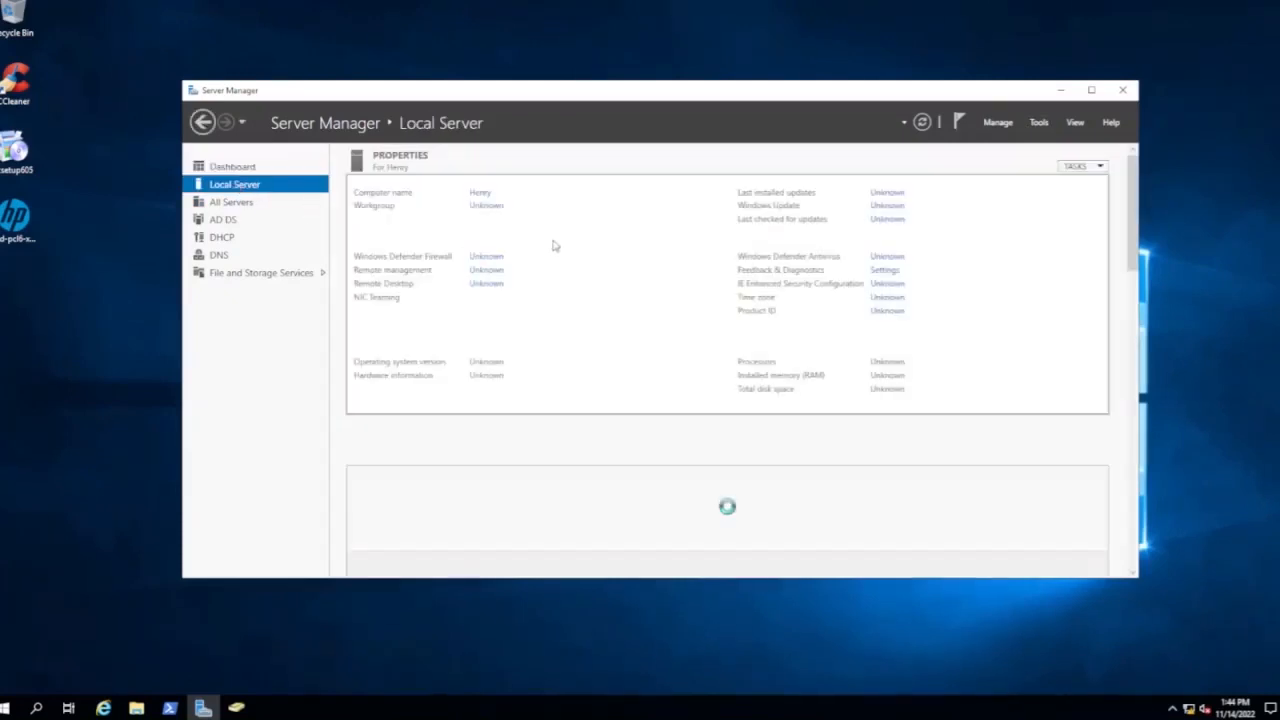
click(222, 205)
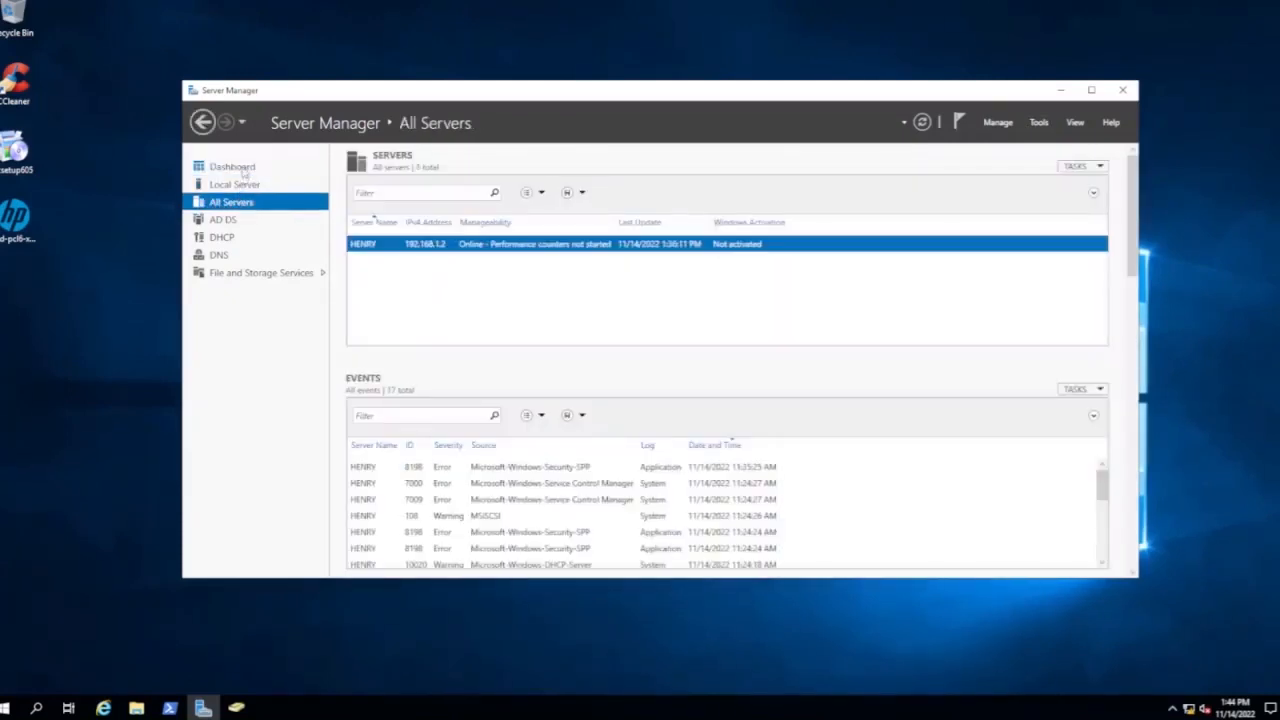
click(243, 168)
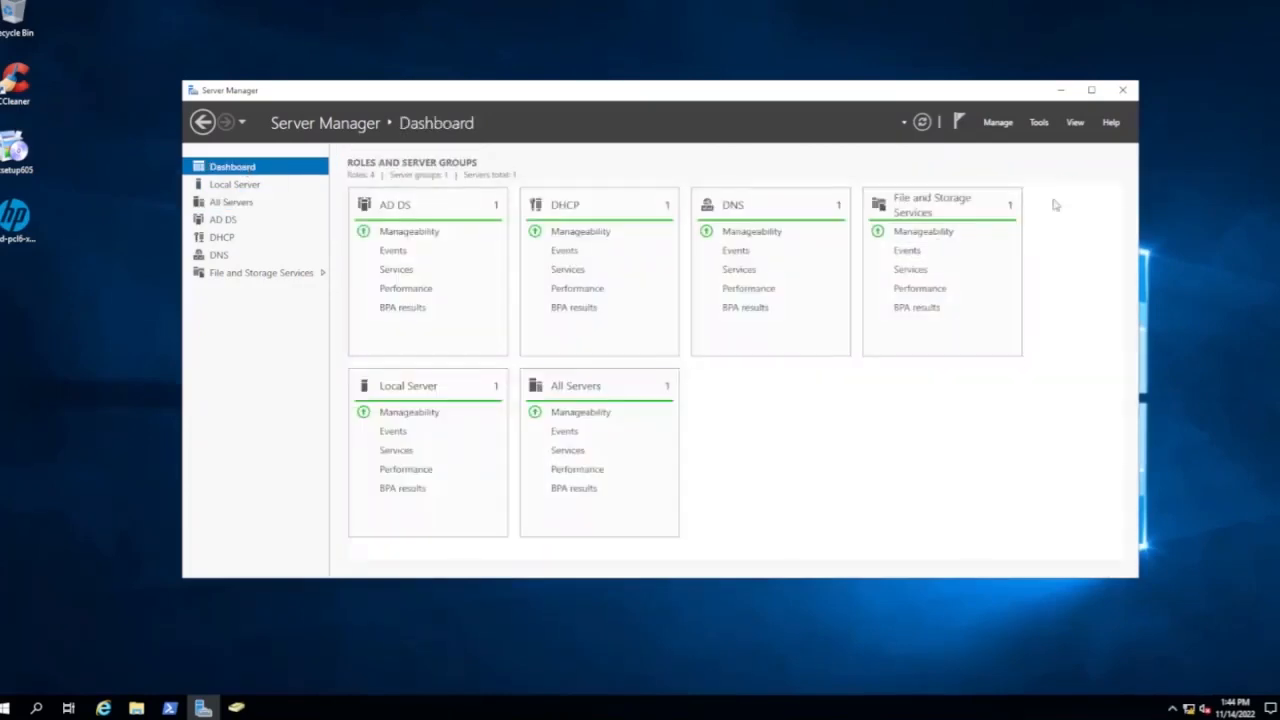
- Start adding roles and features with a role-based installation on the 192.168.1.2 server from the server pool
click(997, 123)
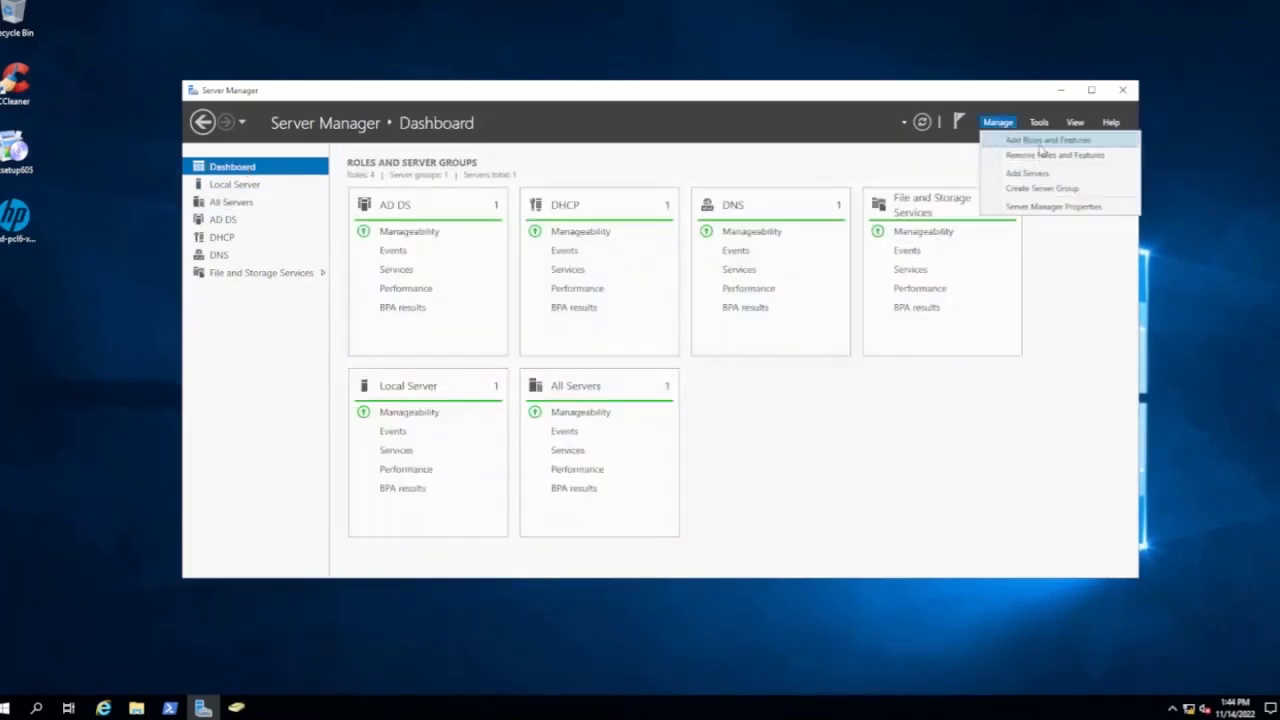
click(1042, 141)
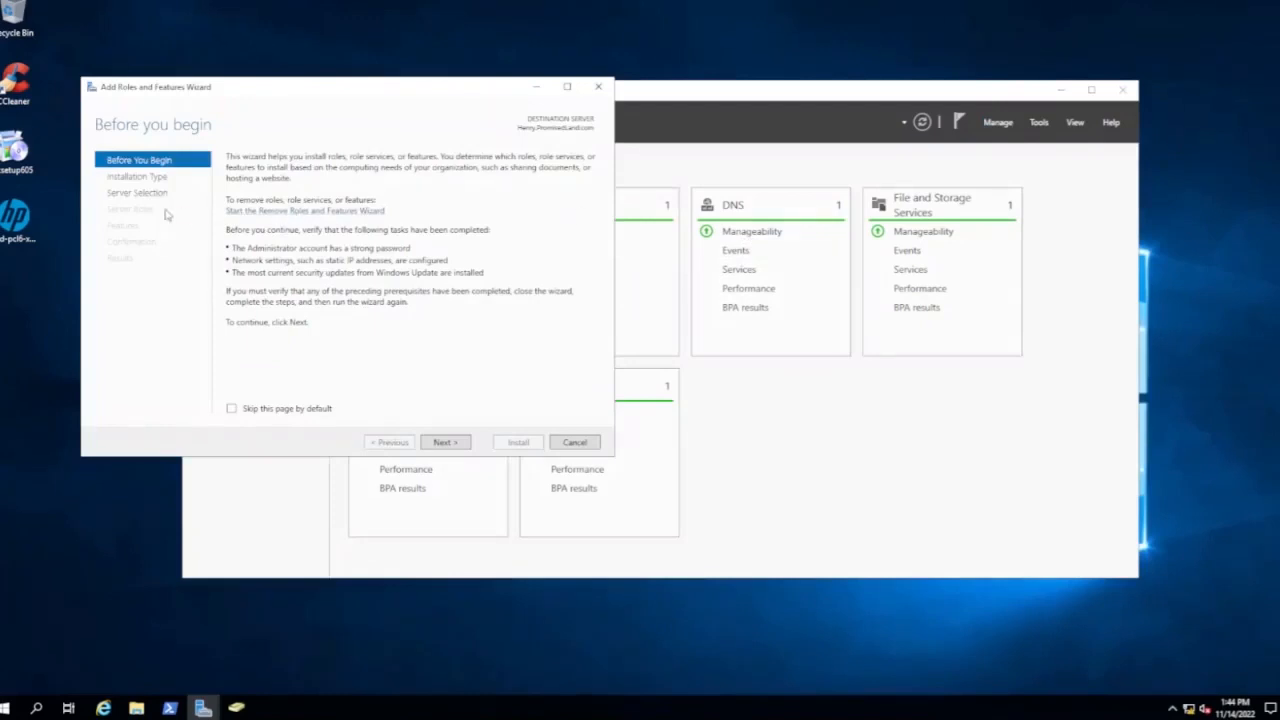
click(444, 448)
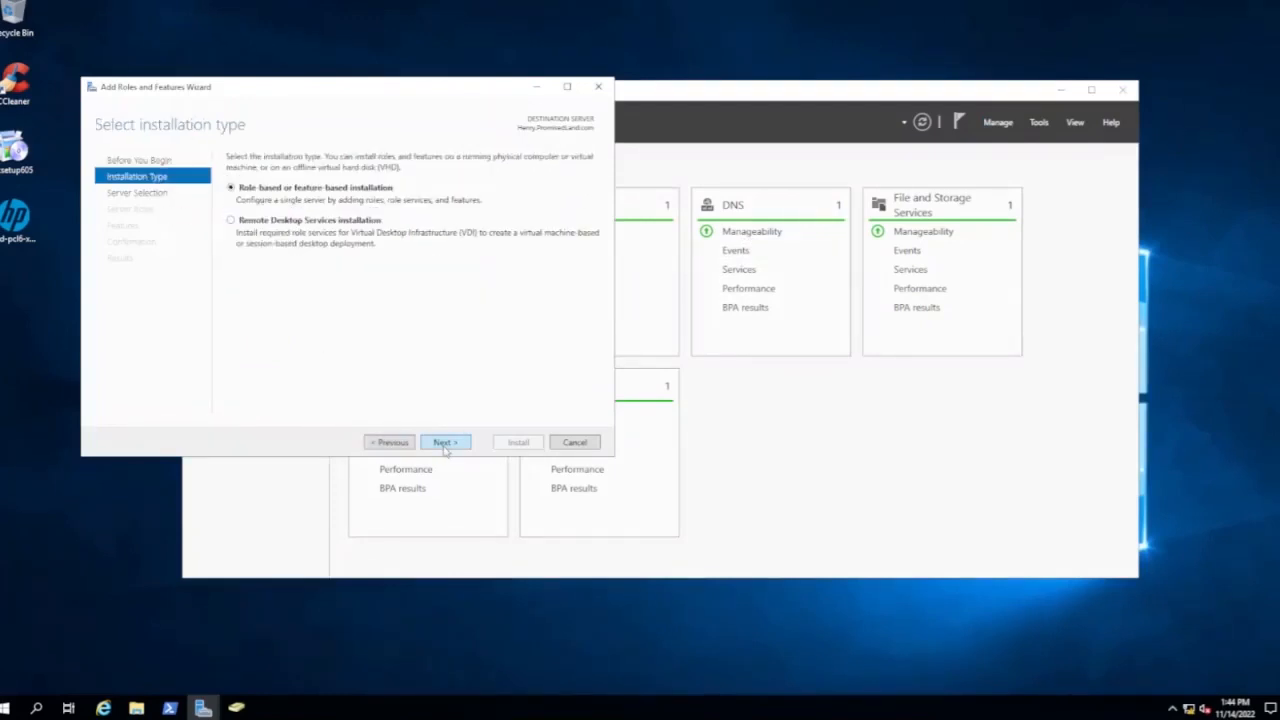
click(444, 448)
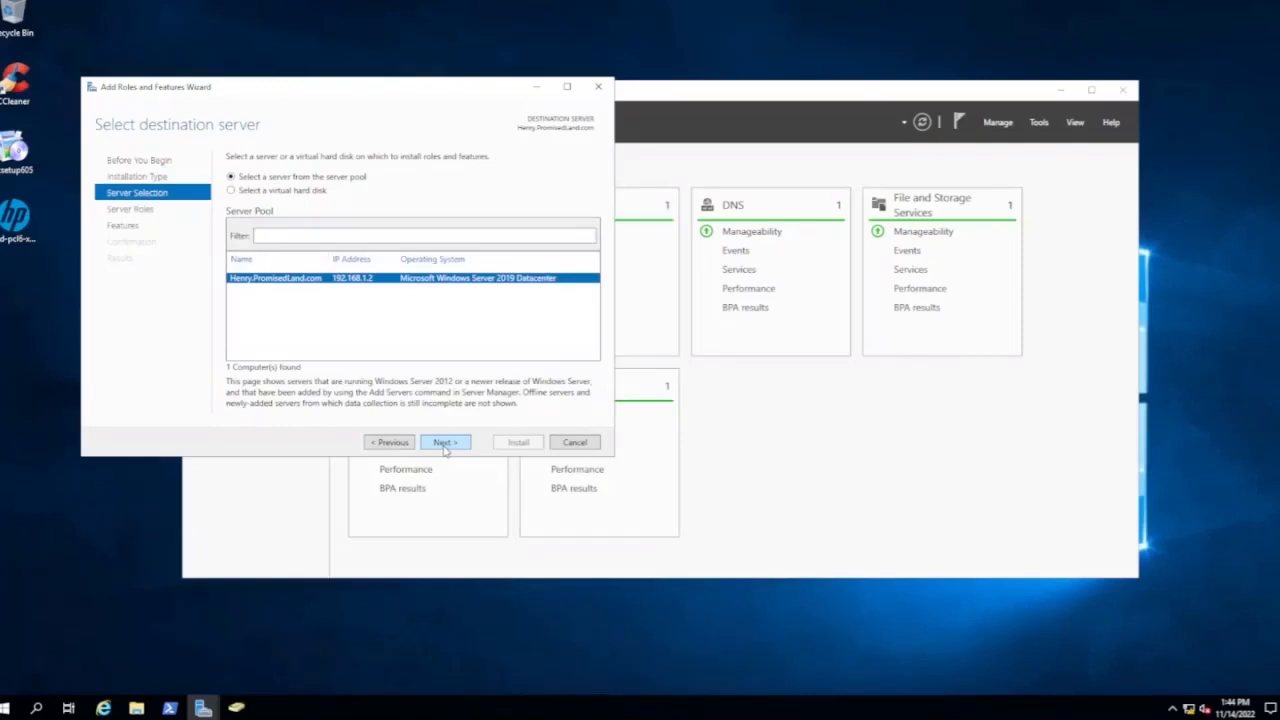
click(444, 447)
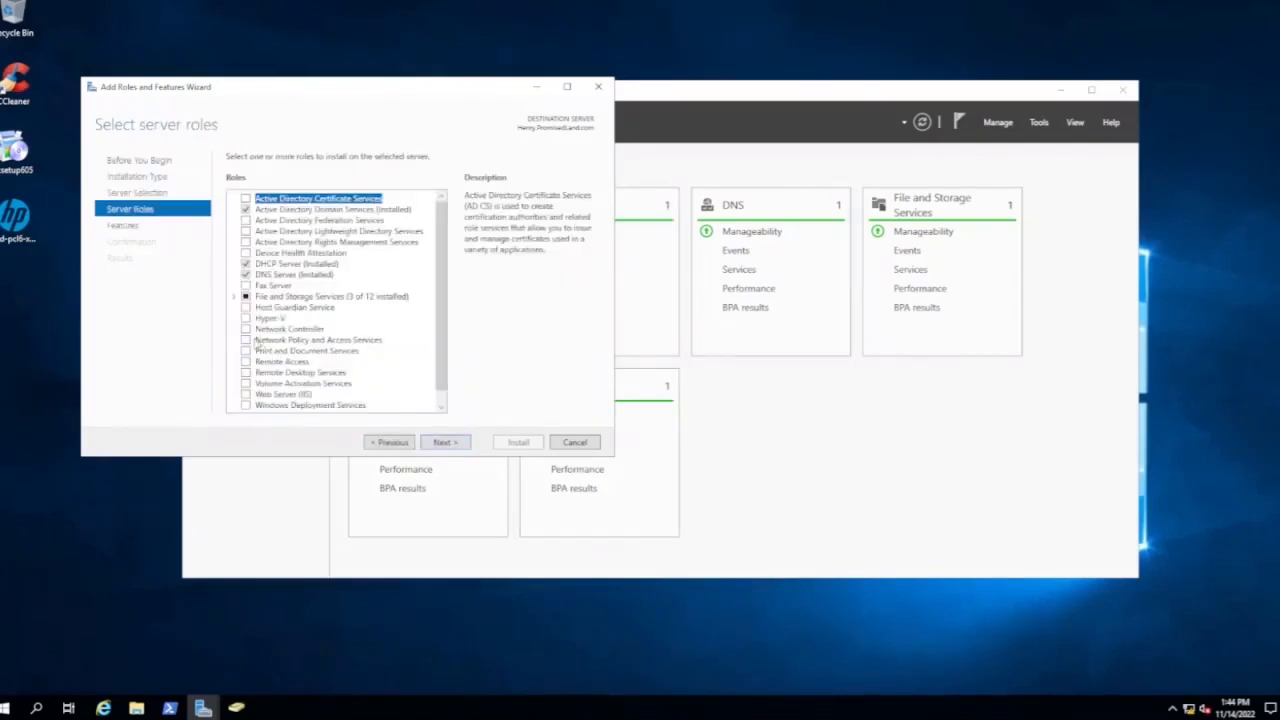
- Choose the Print and Document Services role and include its required management tools
click(268, 352)
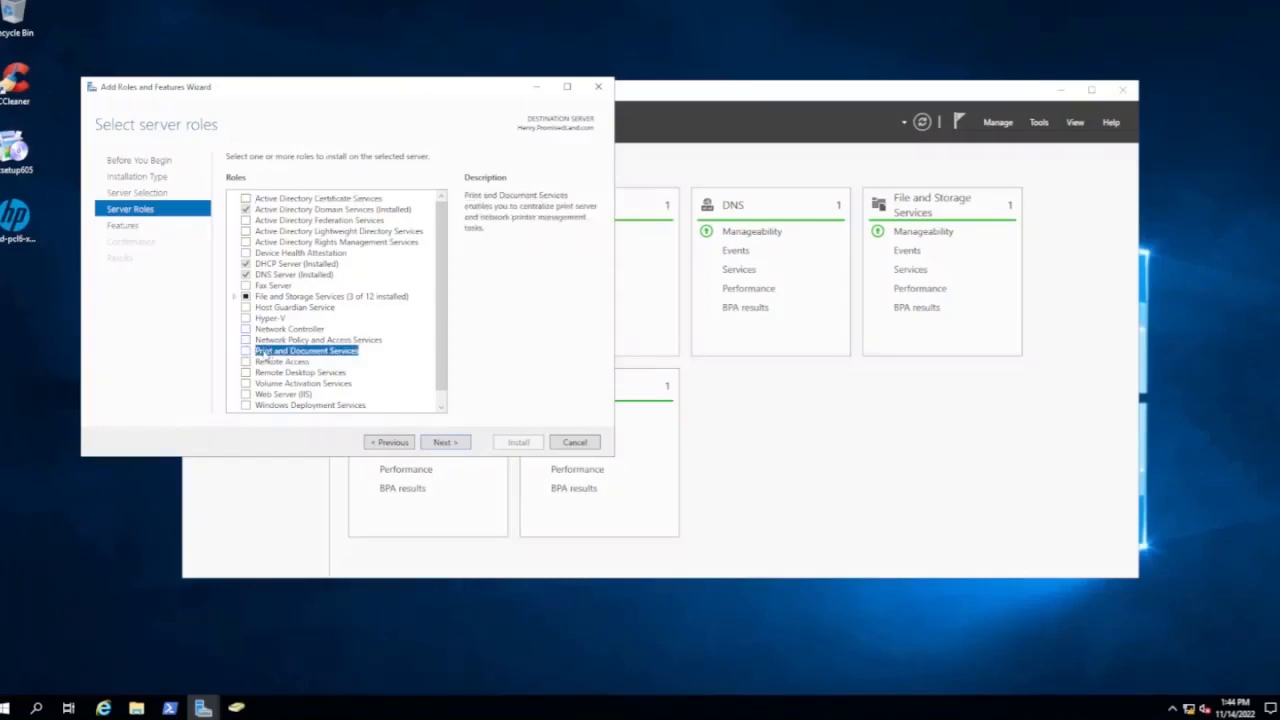
click(246, 352)
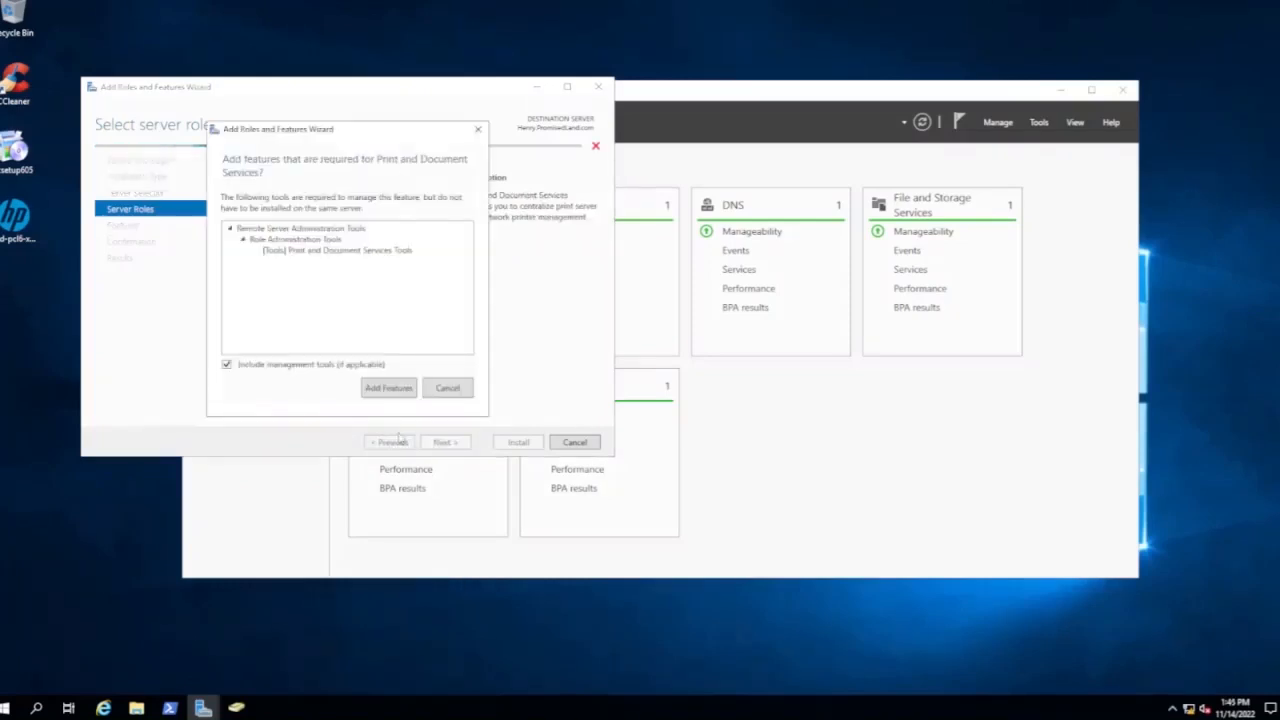
click(389, 389)
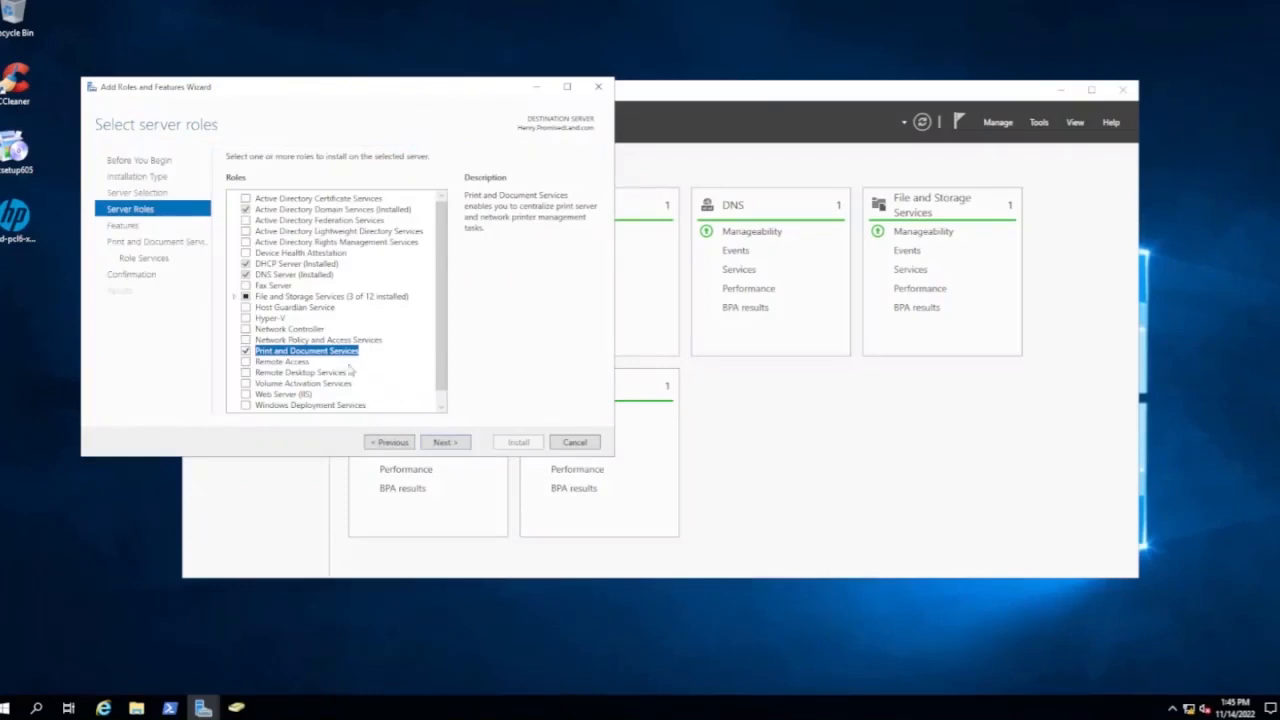
- Keep the default features and the Print Server role service, install the selected role, and close the wizard
click(445, 443)
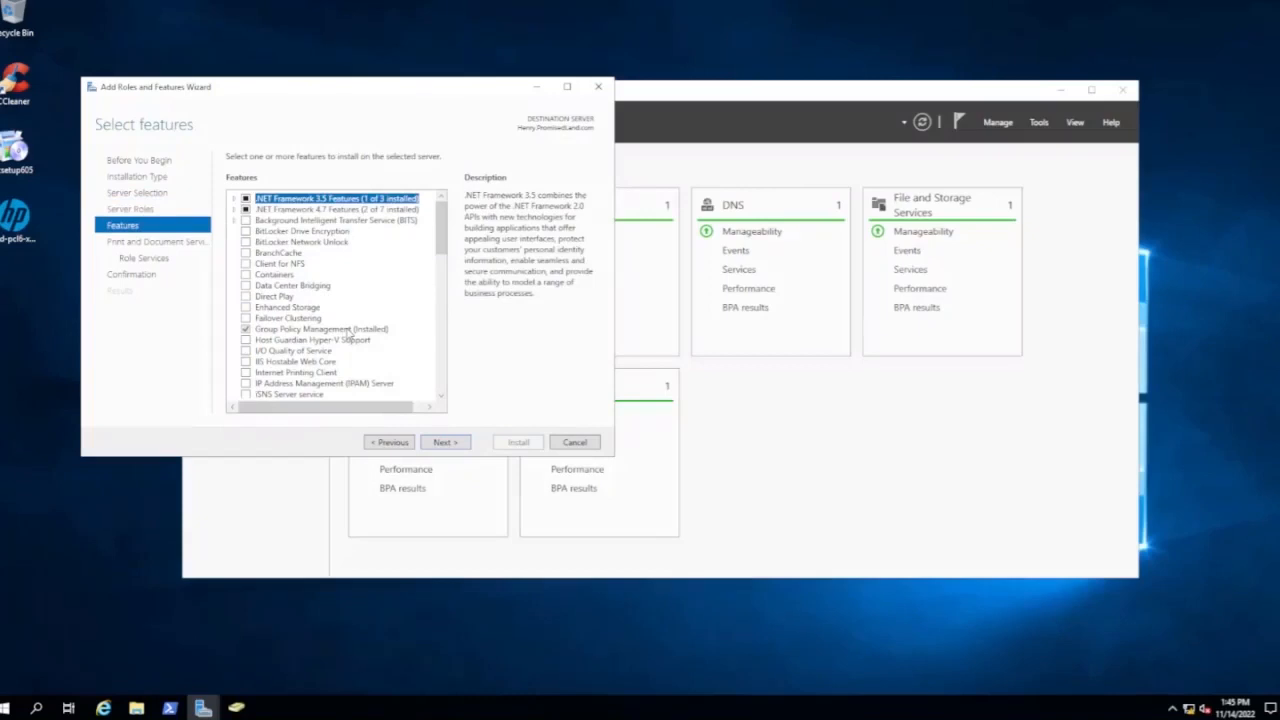
click(445, 443)
click(445, 443)
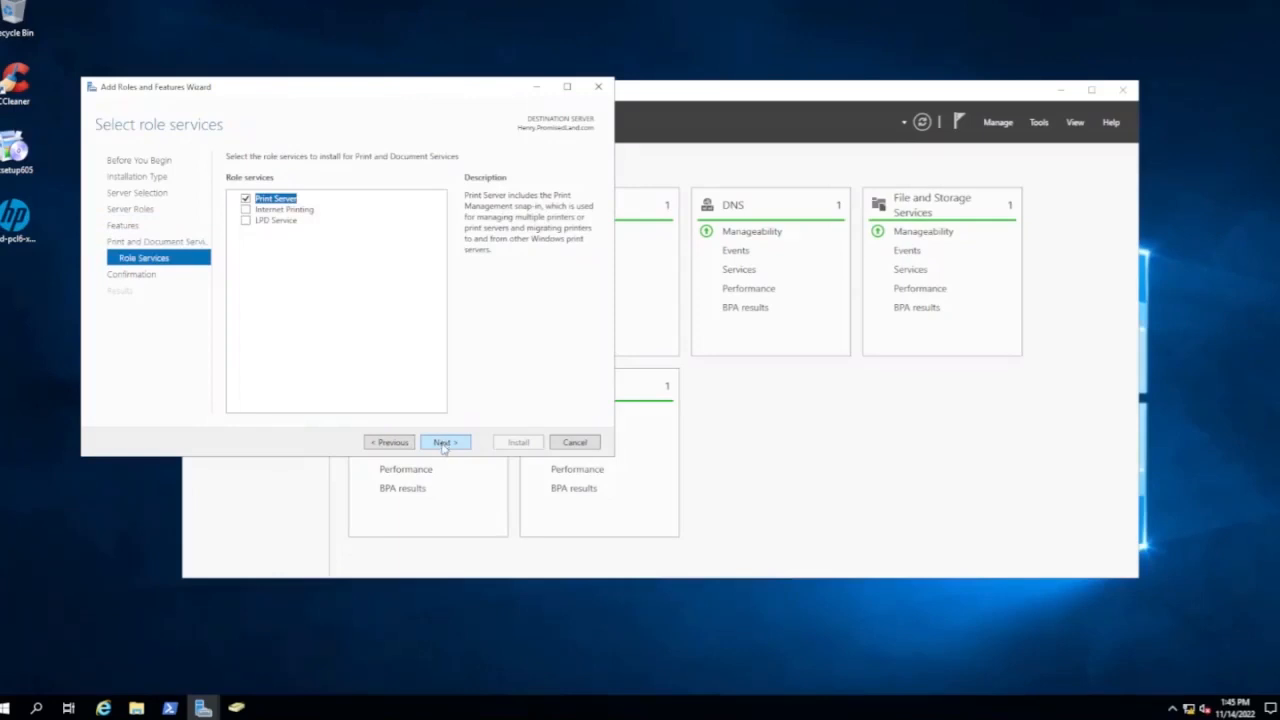
click(443, 446)
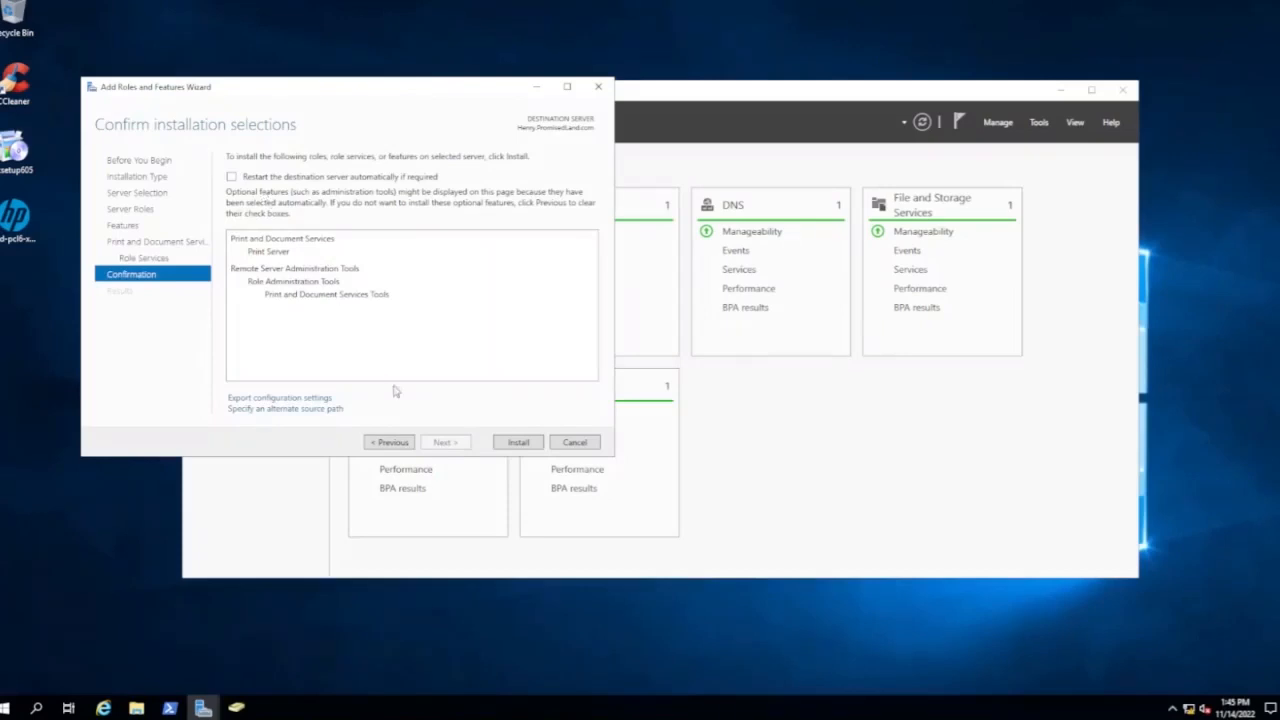
click(517, 446)
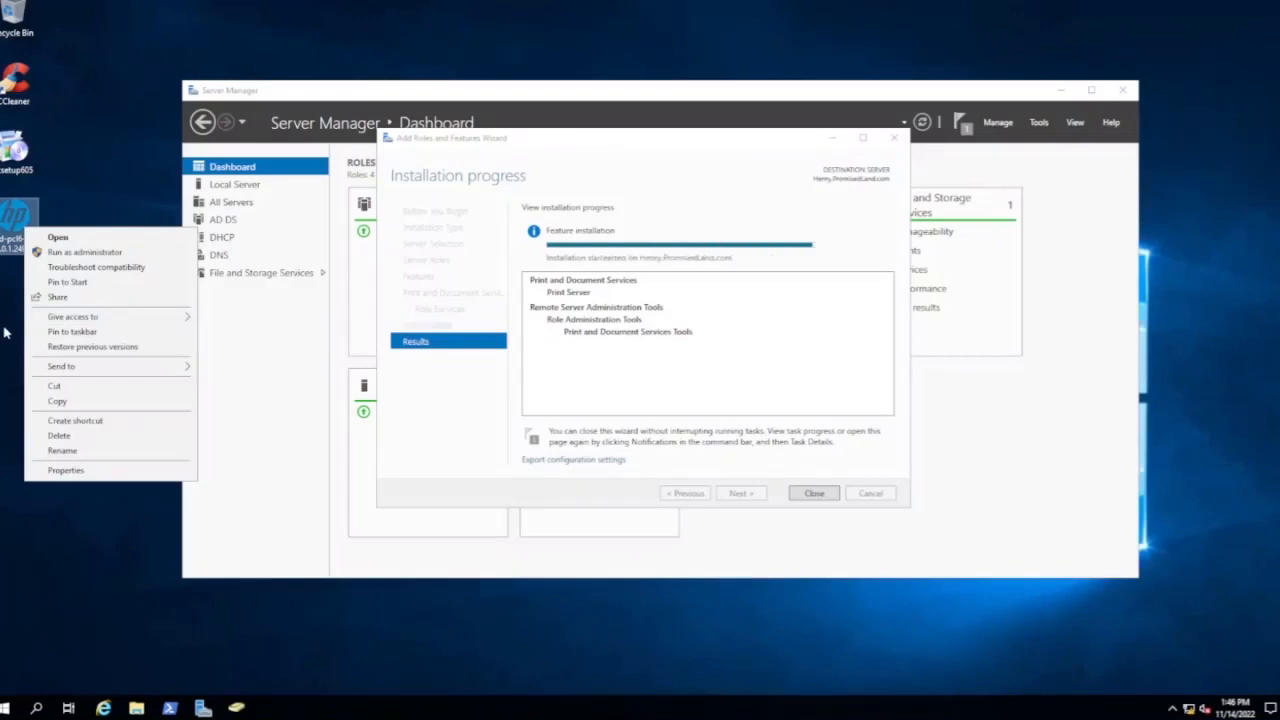
click(5, 333)
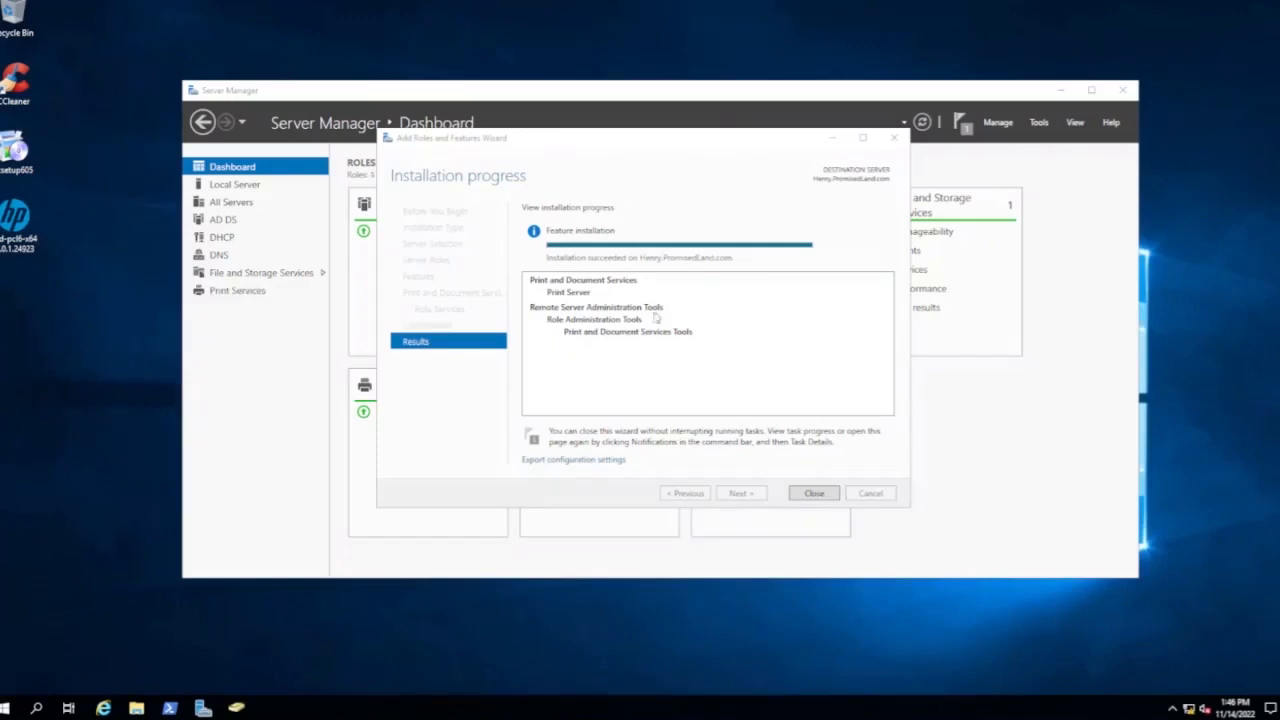
click(815, 493)
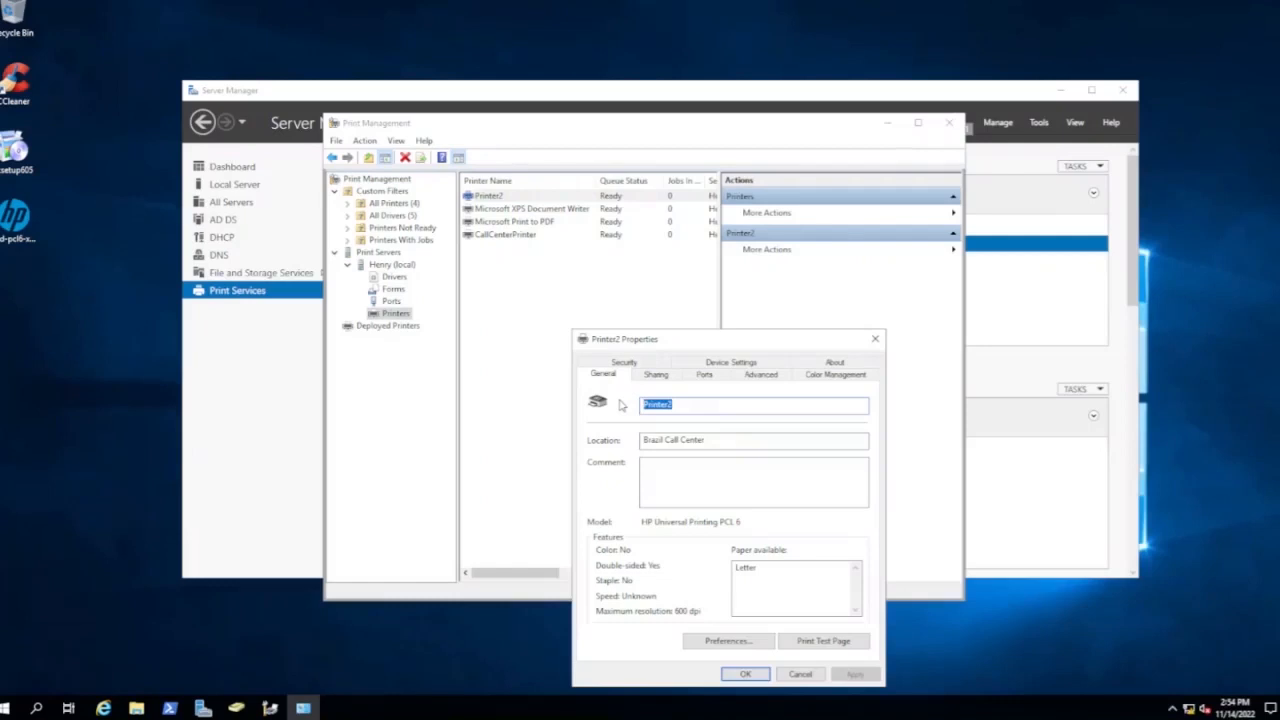
- Rename the shared printer Printer2 as MrktgPrinter and accept that existing connections will break
text(M)
text(i)
text(k)
text(tg)
text(P)
text(rinter)
click(648, 378)
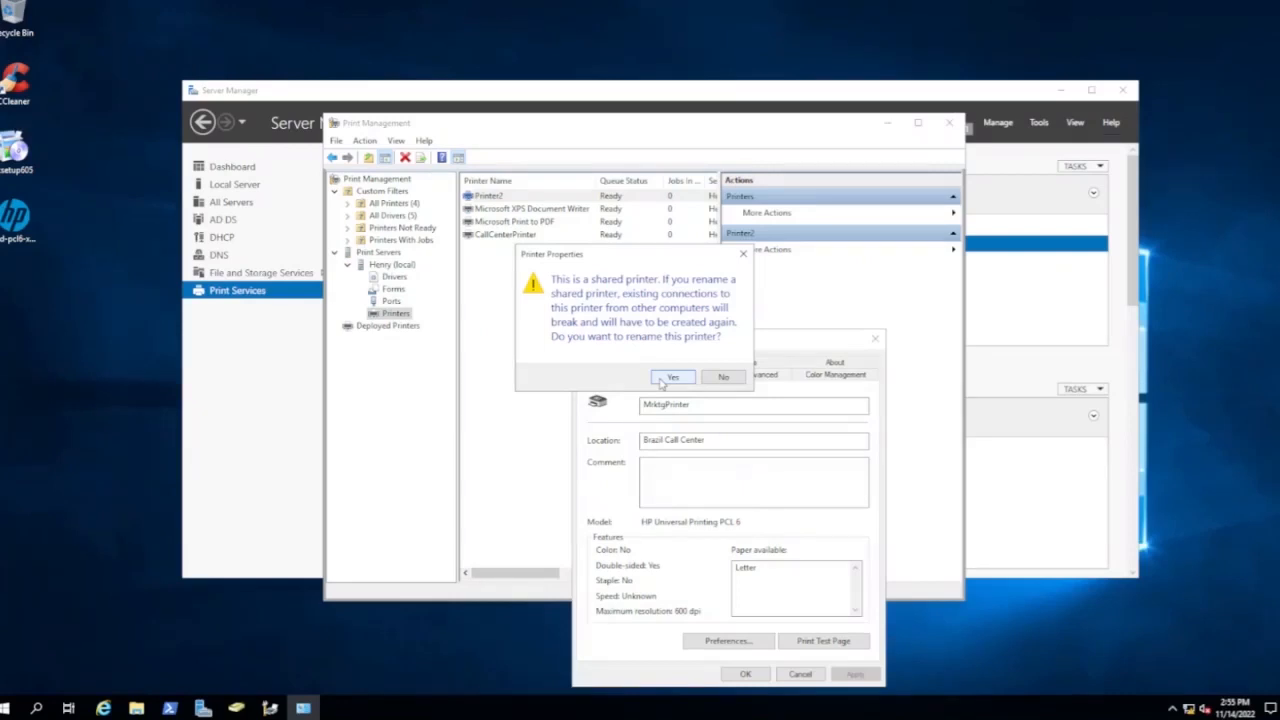
click(661, 380)
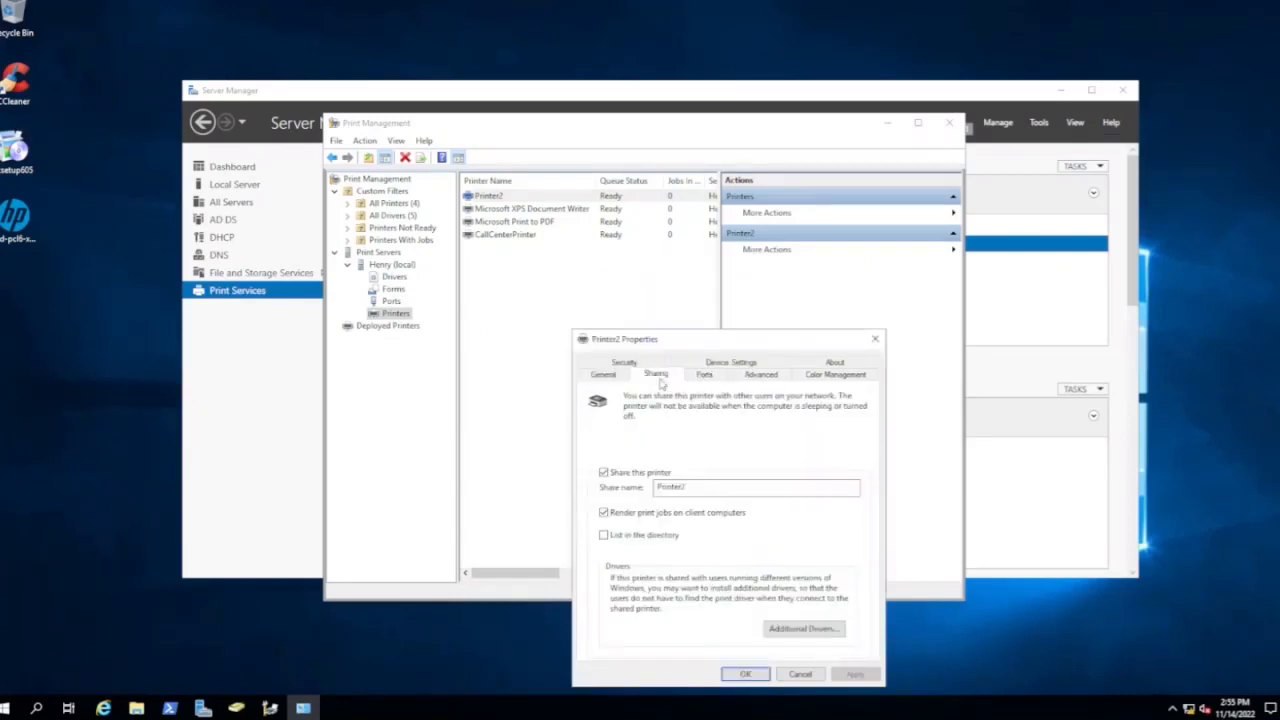
- Set the printer's share name to MrktgPrinter and turn off rendering print jobs on client computers
drag(699, 487, 657, 487)
text(M)
text(rktg)
text(#)
text(rinter)
click(752, 515)
click(745, 675)
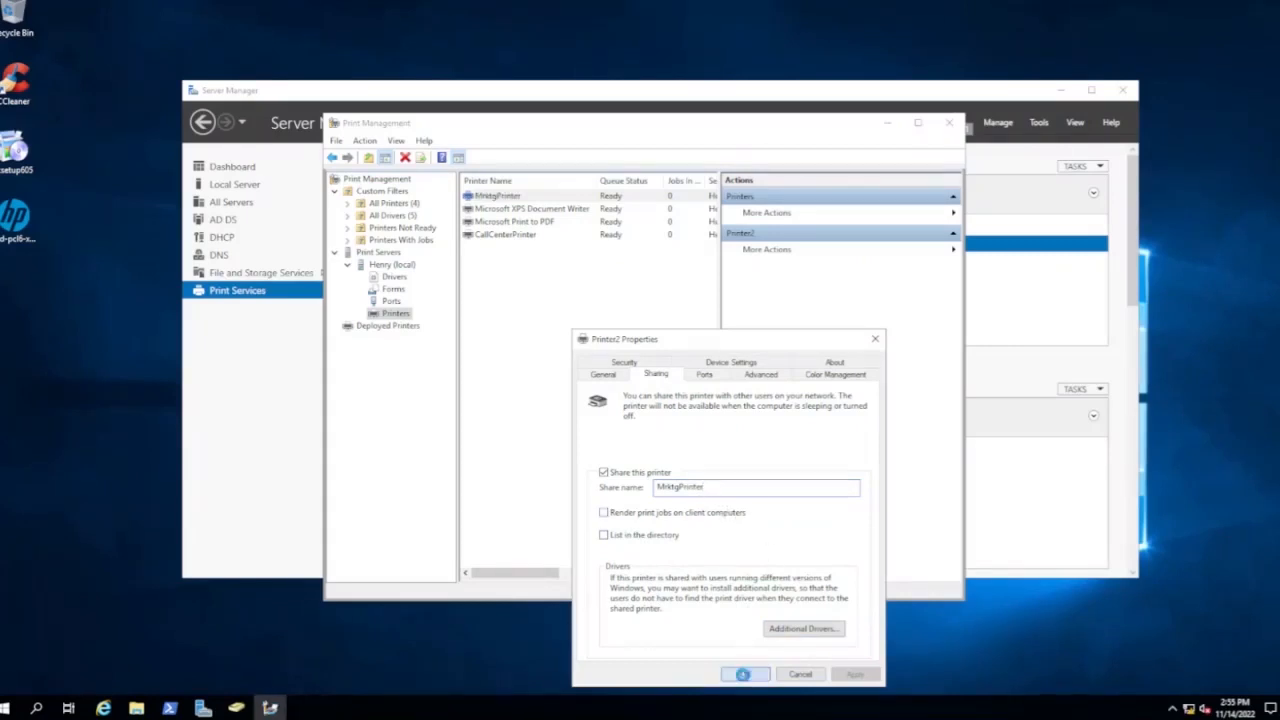
- Open MrktgPrinter's properties and change its availability from always available to a limited time range
right_click(516, 196)
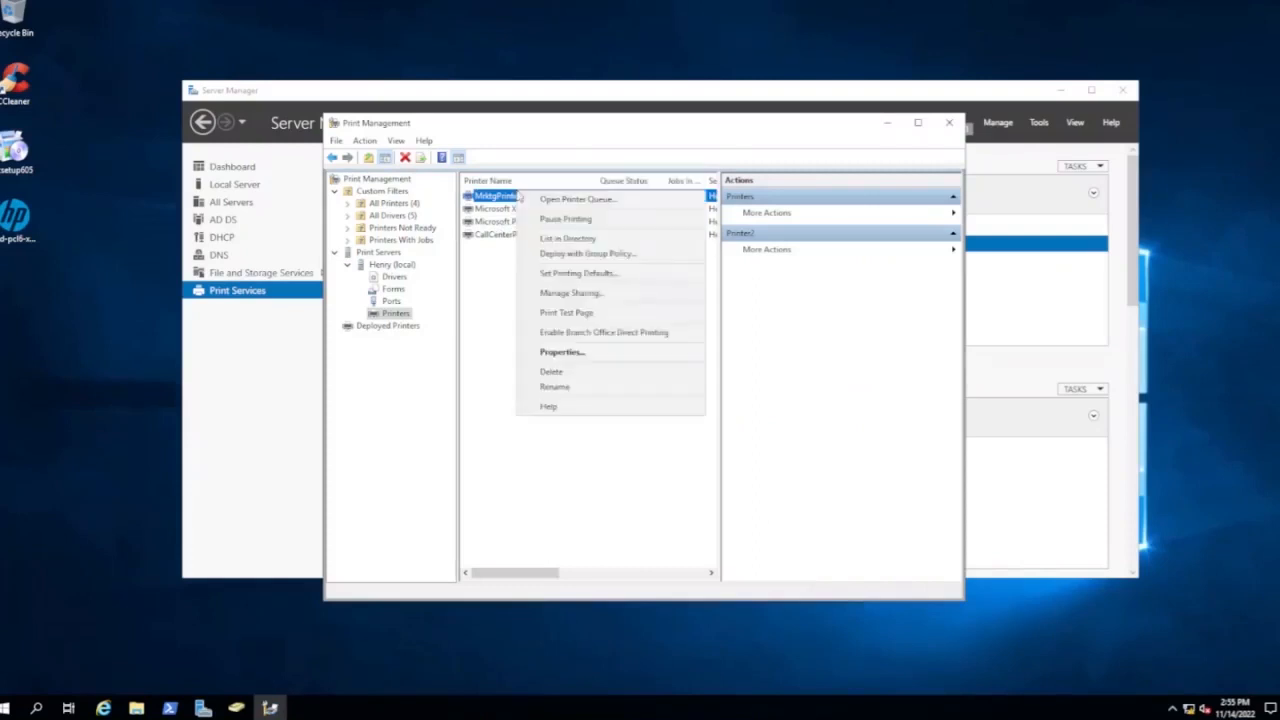
click(560, 352)
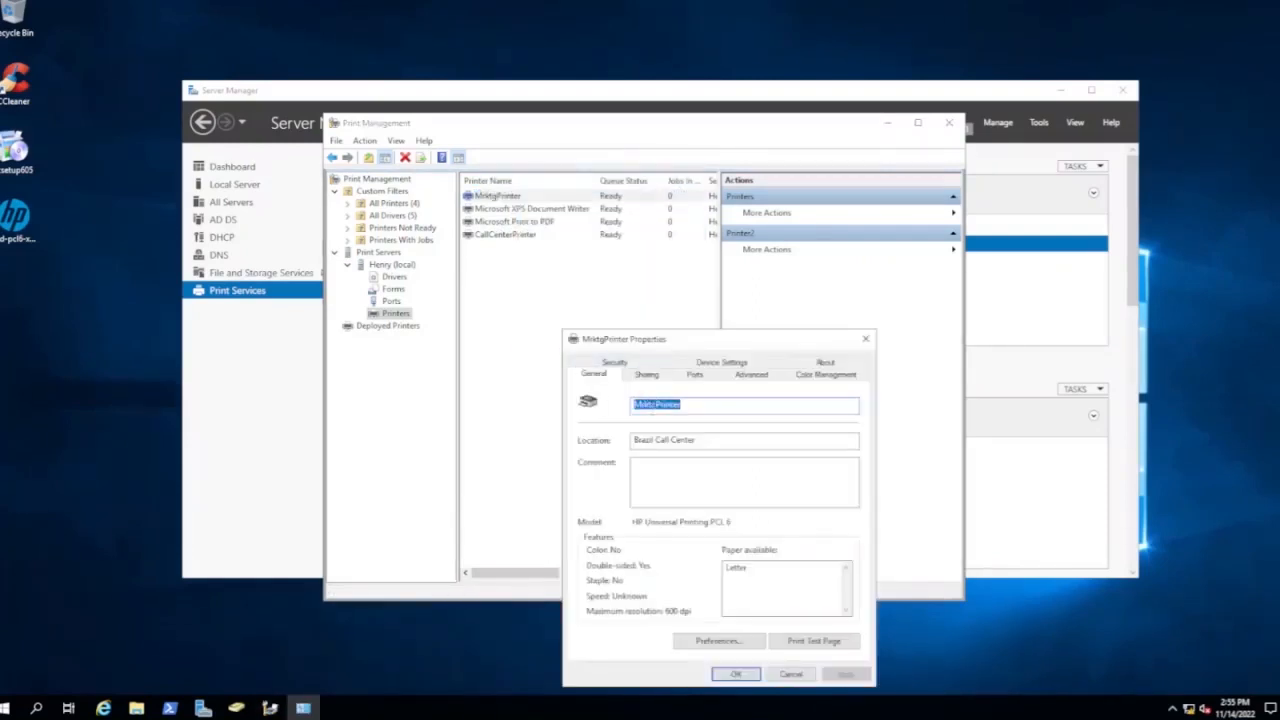
click(647, 376)
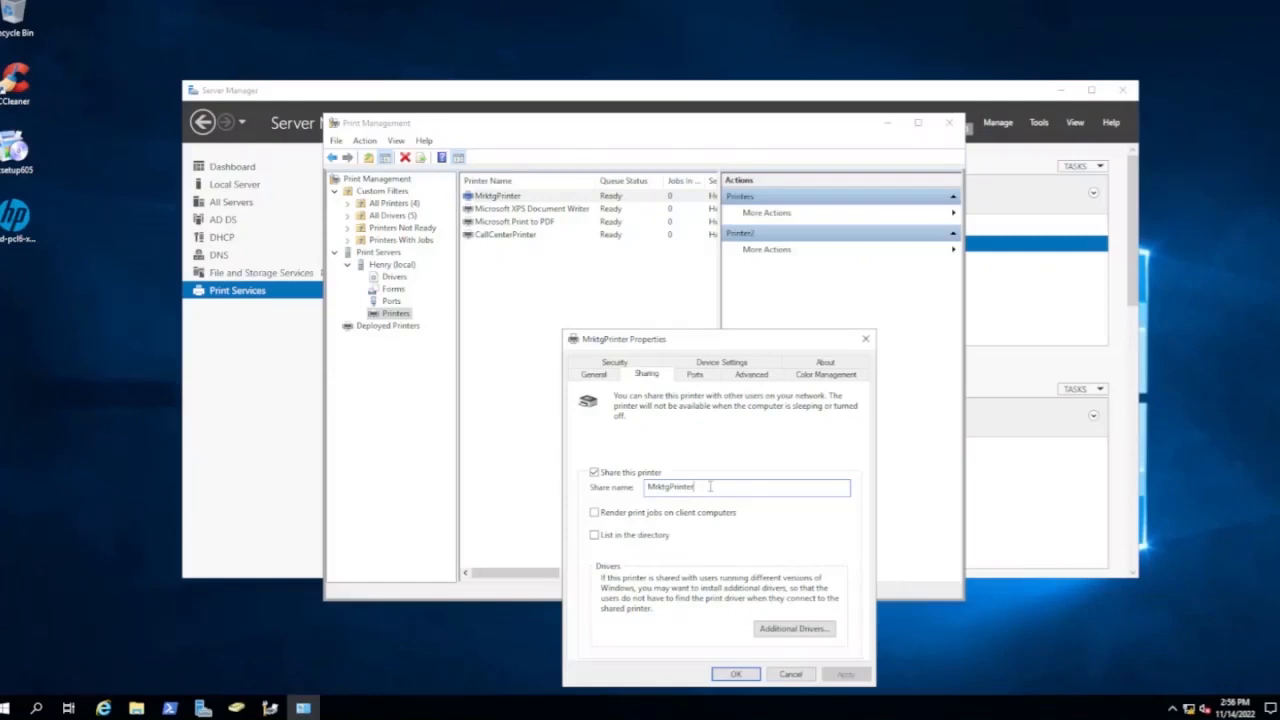
click(752, 375)
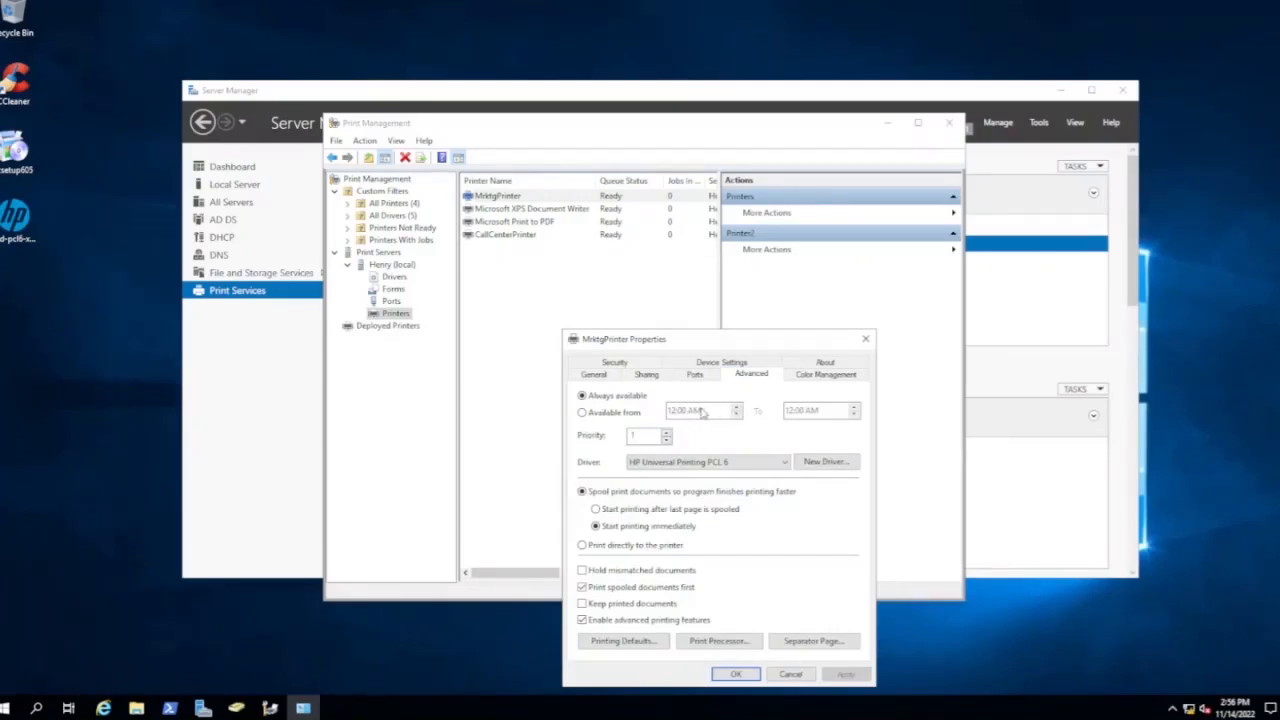
click(632, 416)
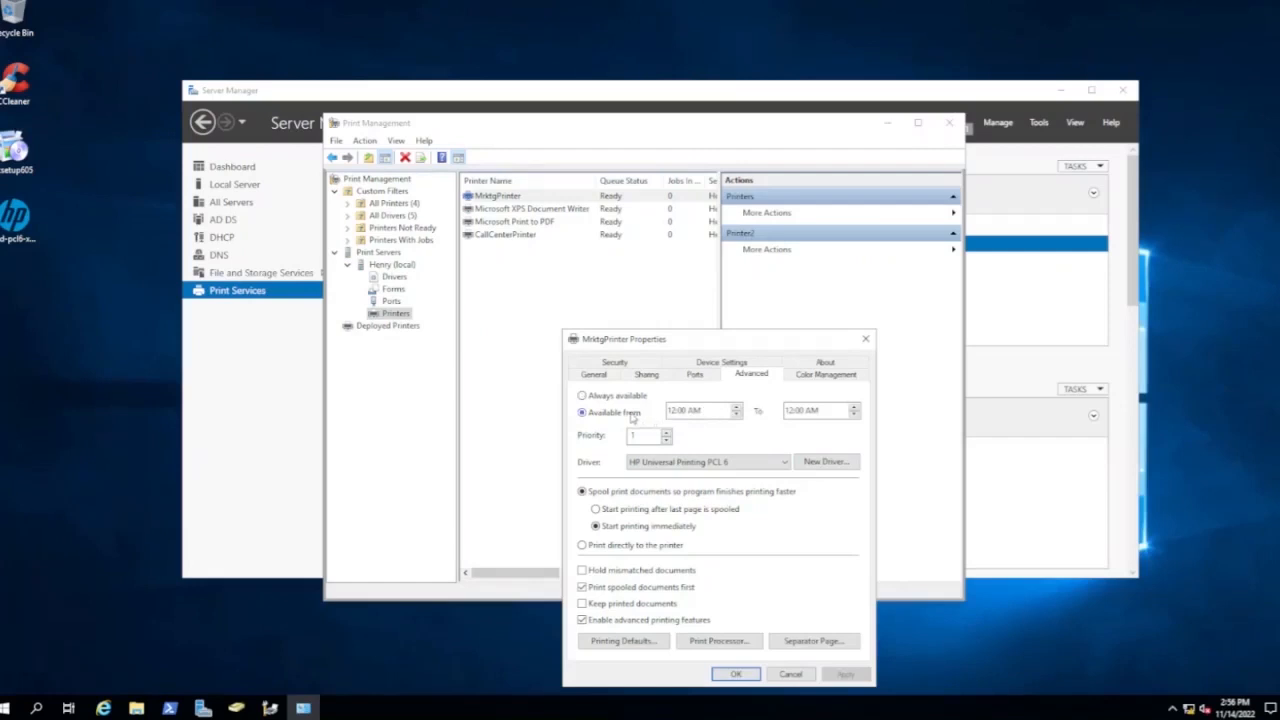
- Adjust the hours of MrktgPrinter's availability window and apply the advanced settings
click(737, 408)
click(737, 415)
click(736, 416)
click(693, 413)
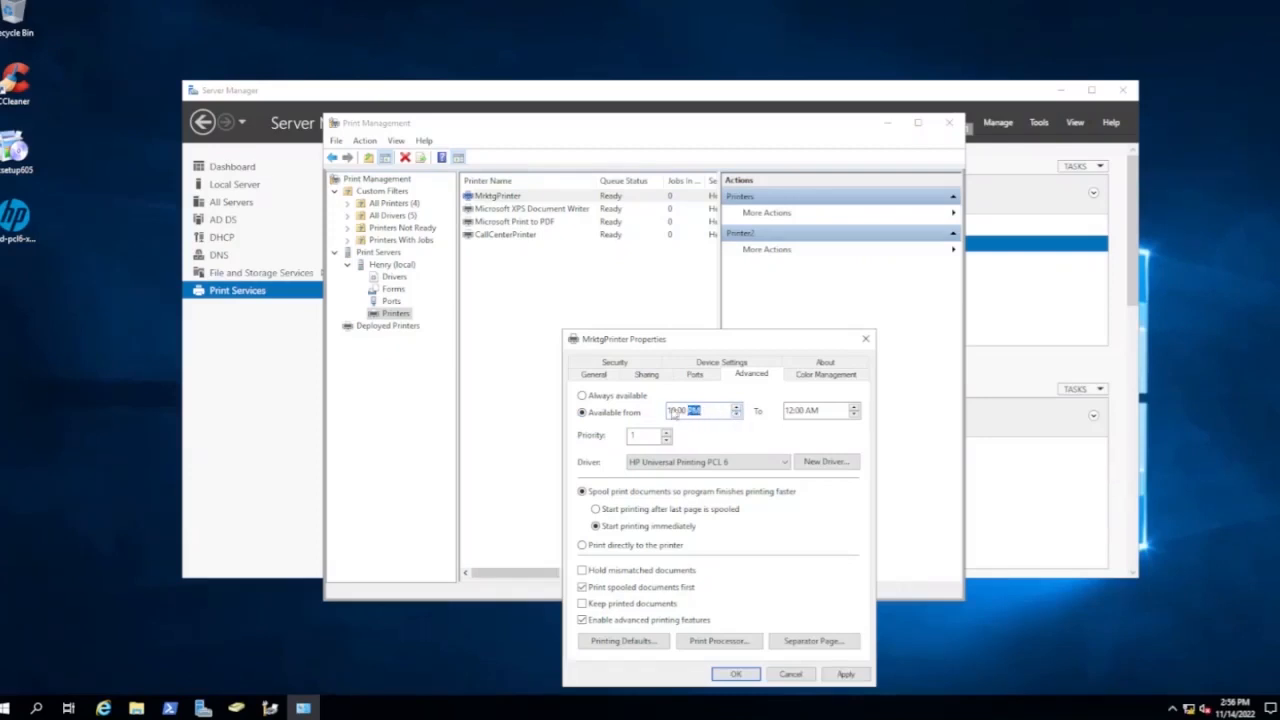
click(735, 408)
click(676, 413)
click(704, 412)
click(790, 413)
click(846, 674)
click(737, 674)
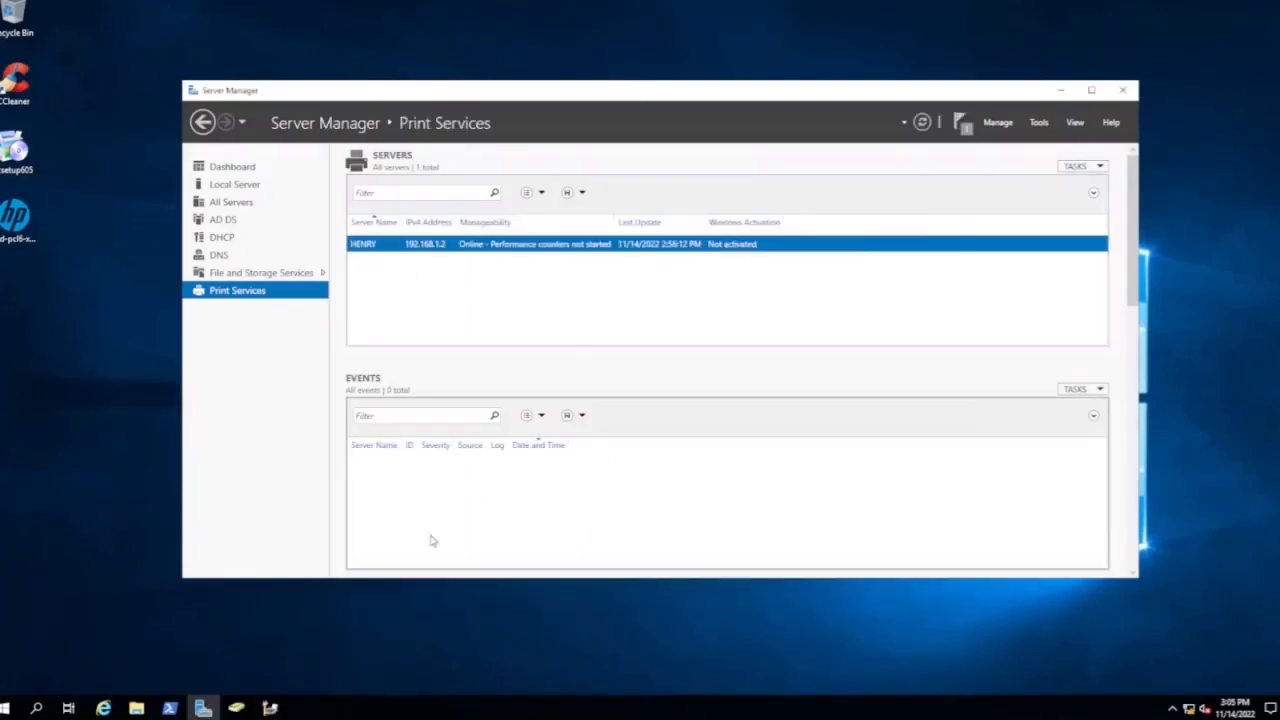
- Switch to Print Management and start adding a new Standard TCP/IP Port to the local print server
mouse_move(245, 709)
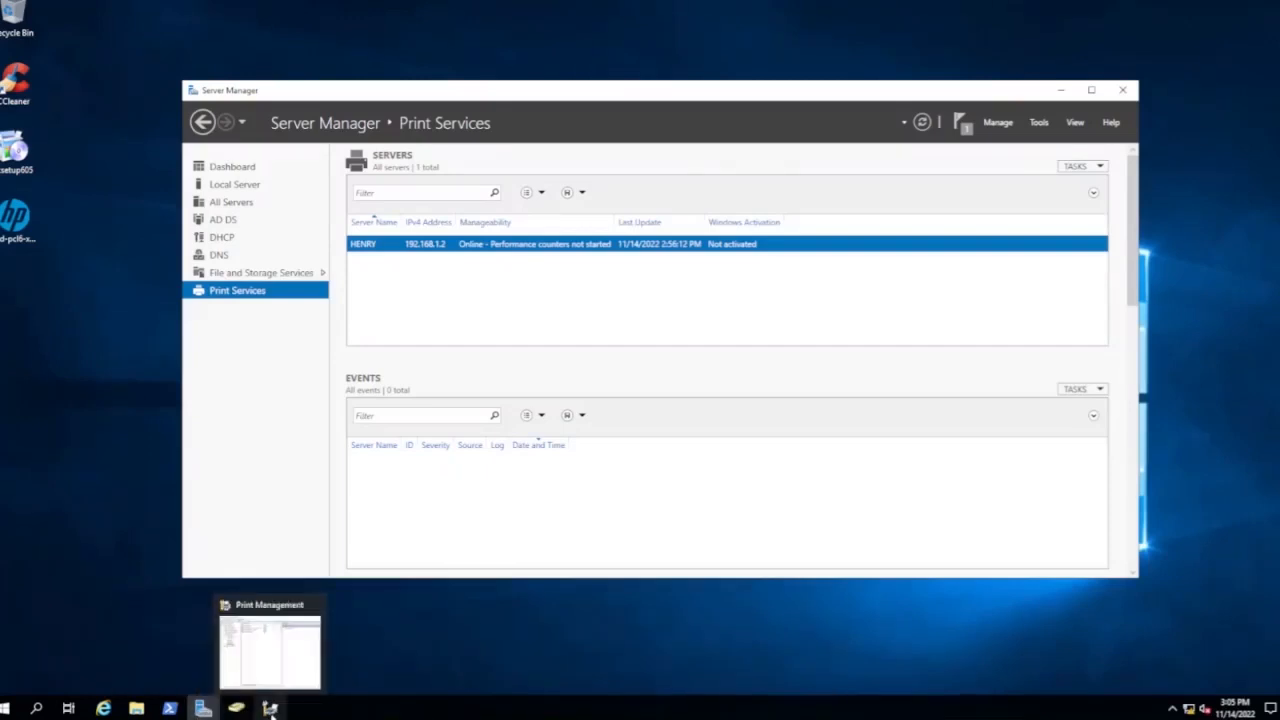
click(262, 673)
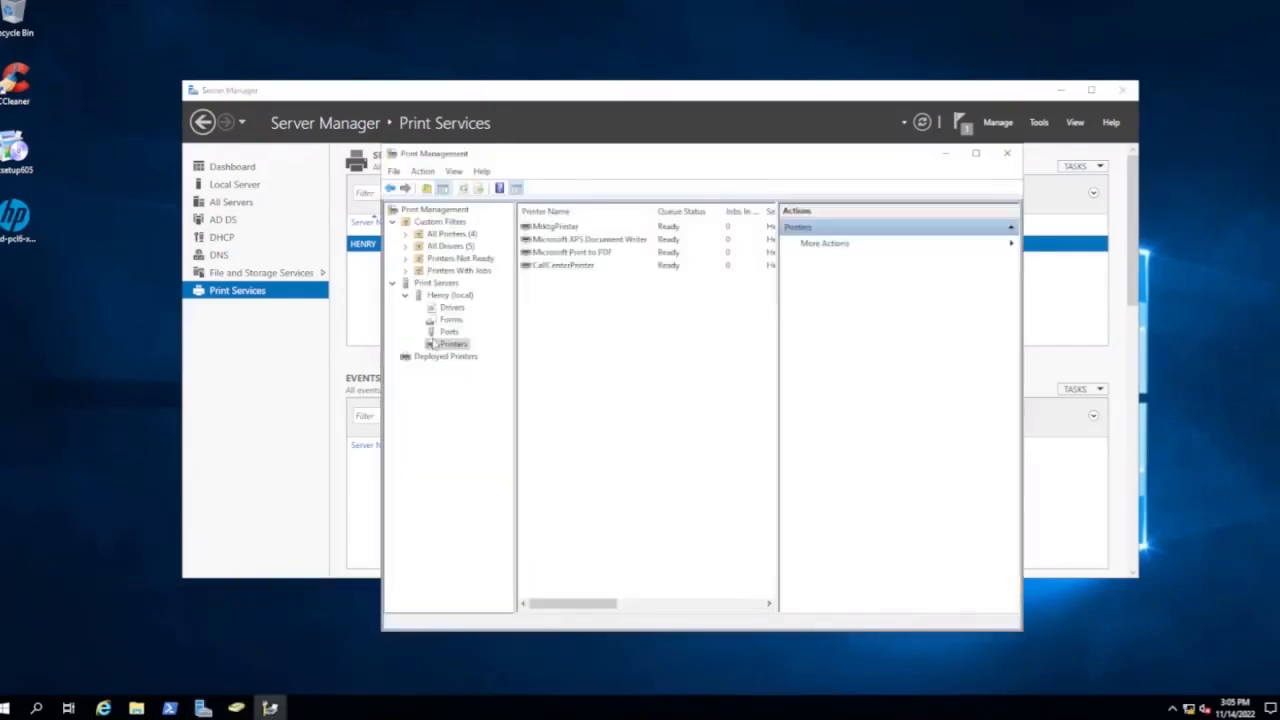
click(449, 332)
right_click(447, 331)
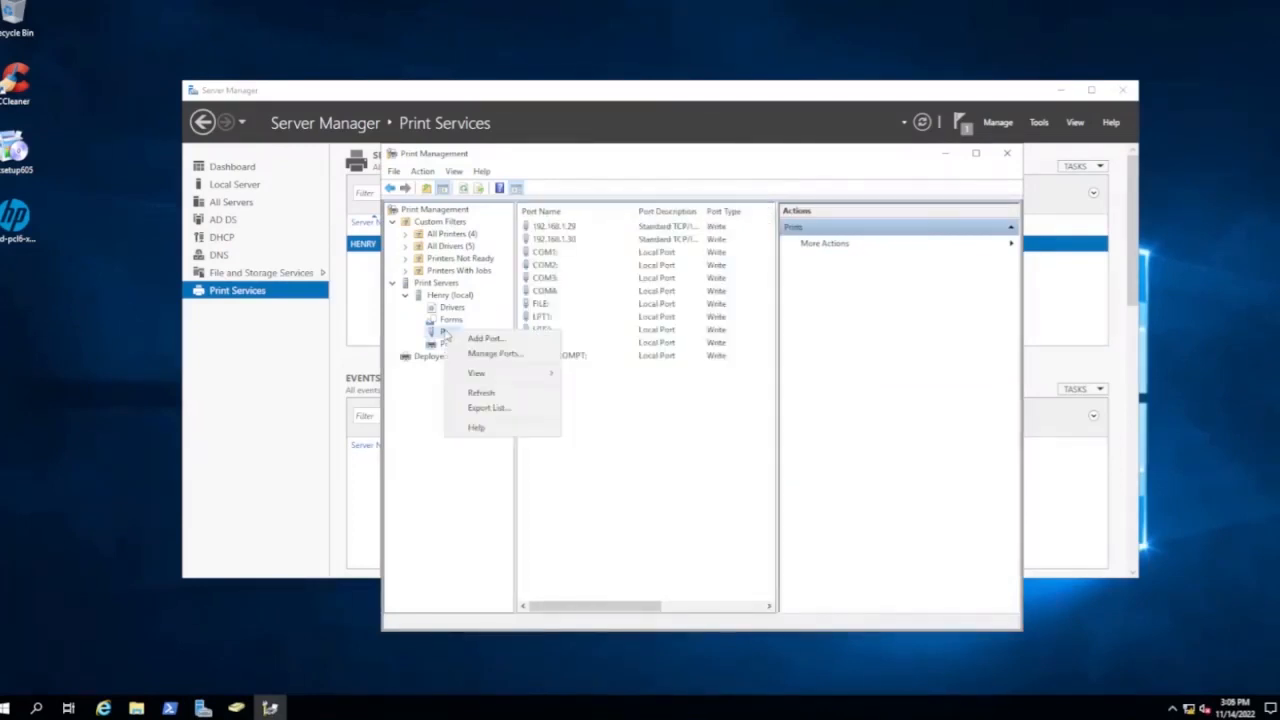
click(484, 339)
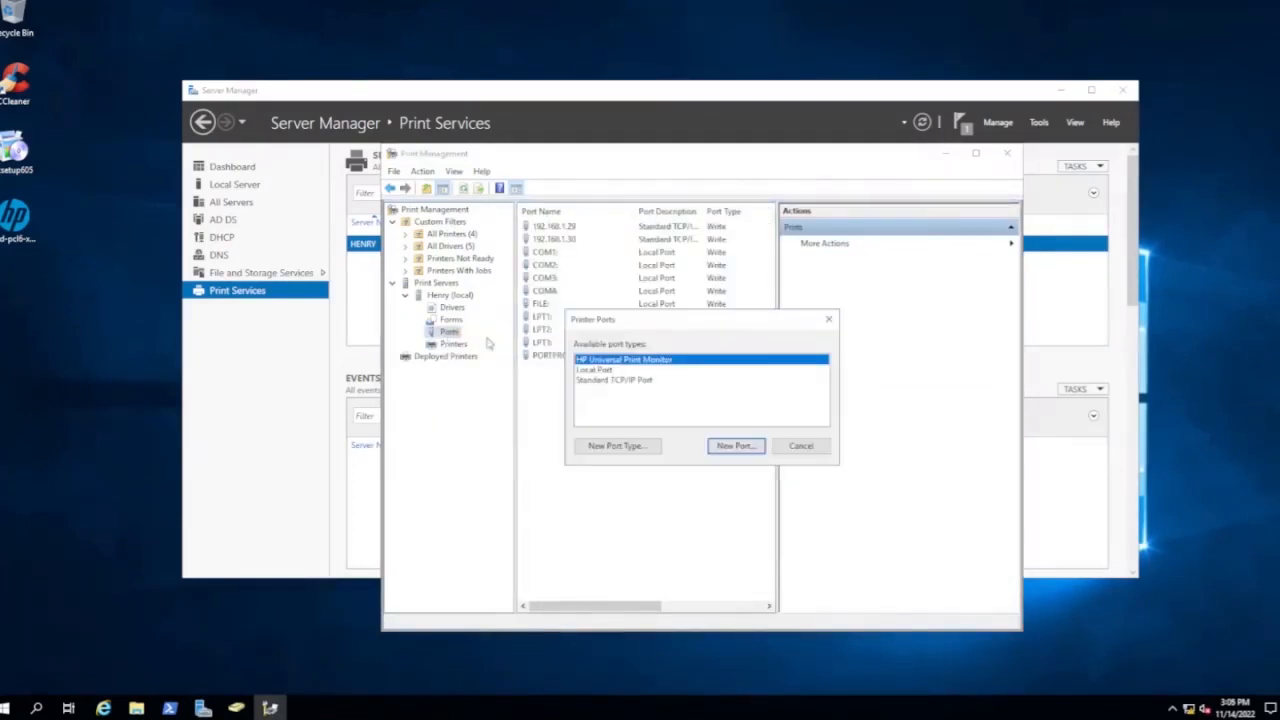
click(630, 382)
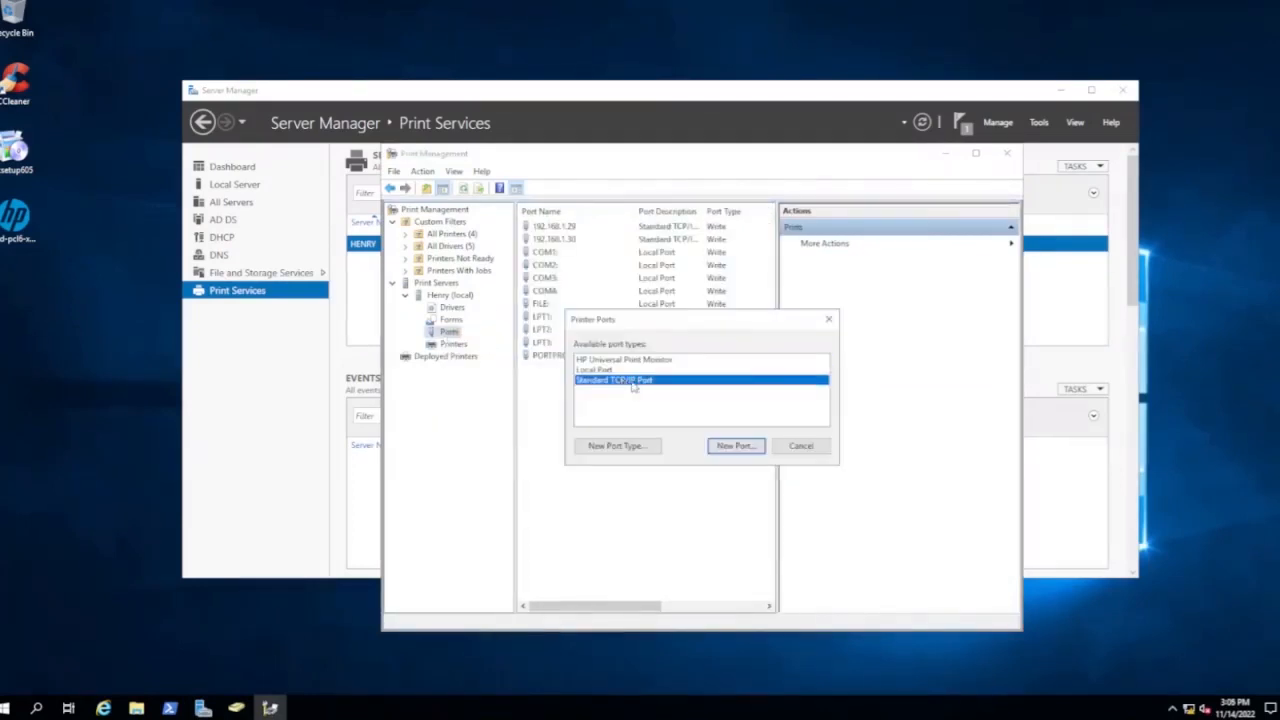
click(740, 446)
click(876, 595)
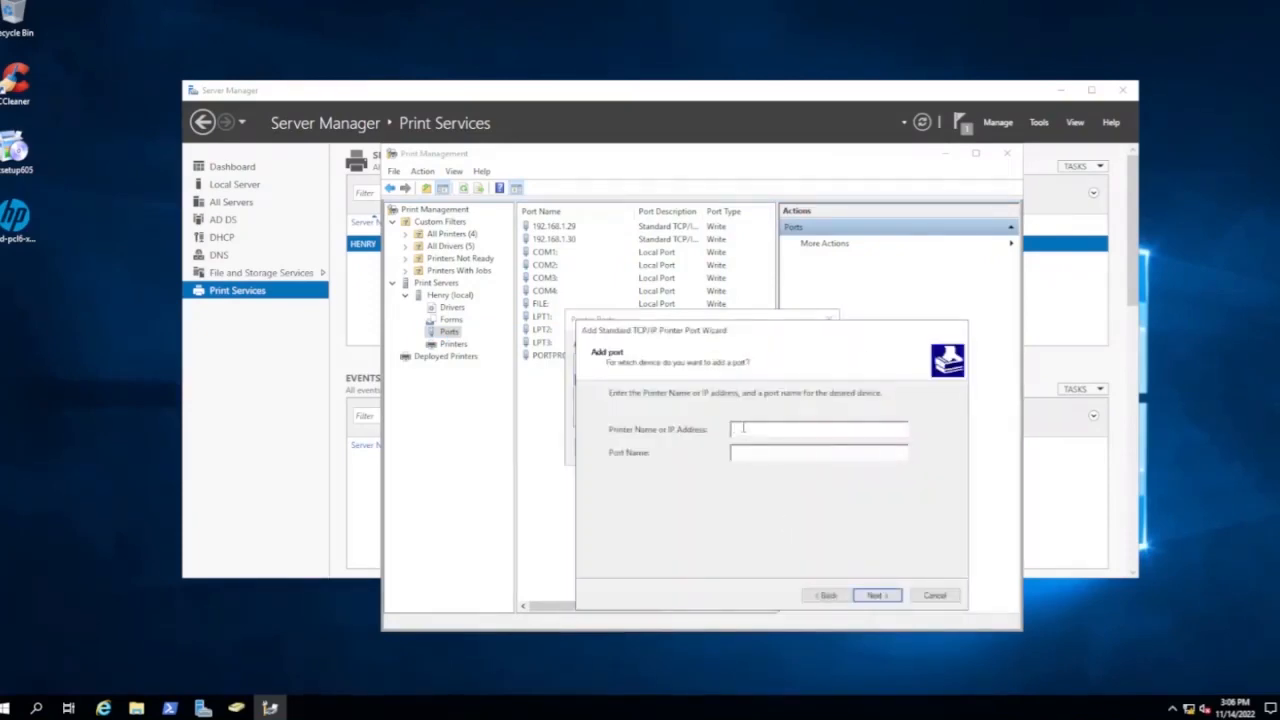
- Create the TCP/IP port for 192.168.1.31 with the standard Generic Network Card device type and close the port settings
text(192.168.1.31)
click(880, 594)
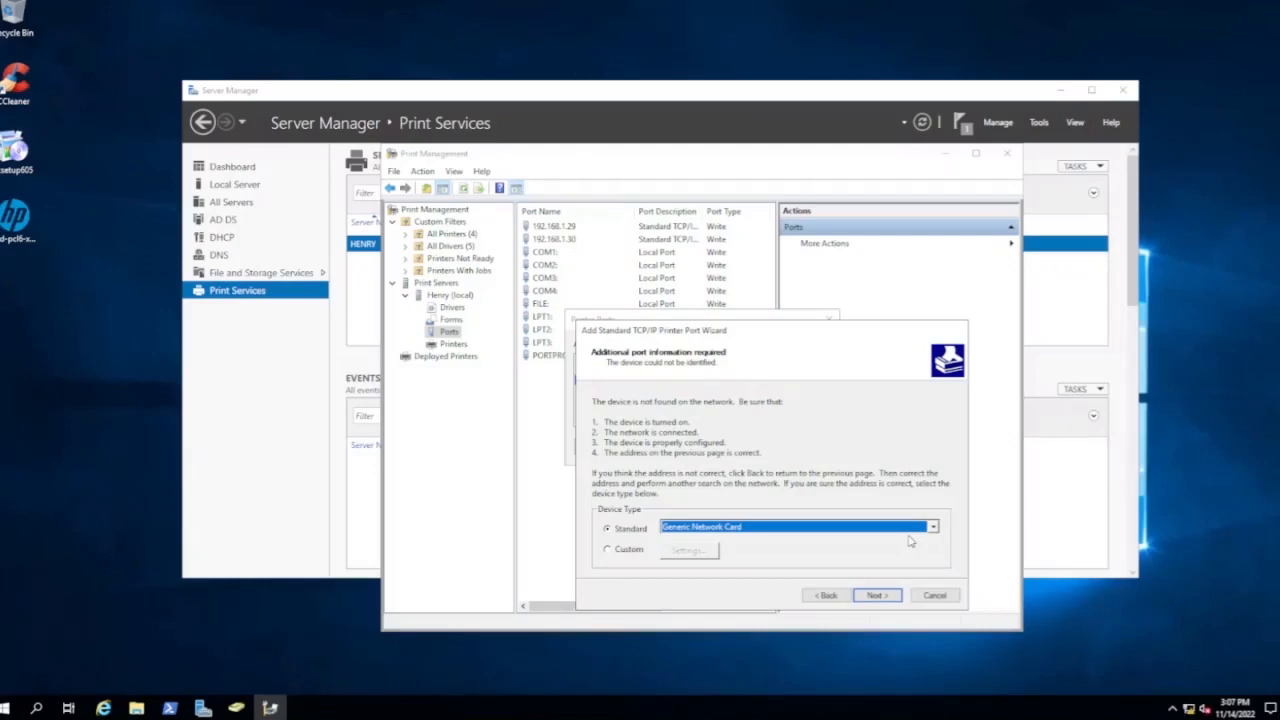
click(880, 595)
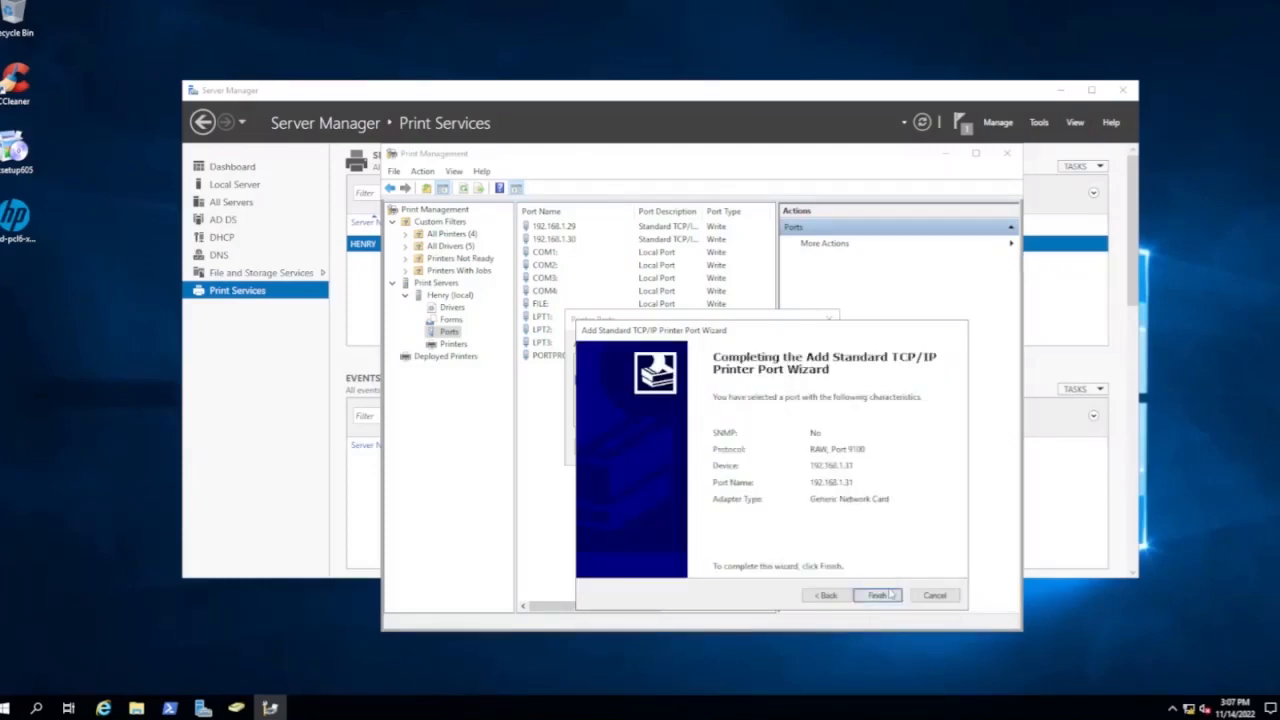
click(880, 594)
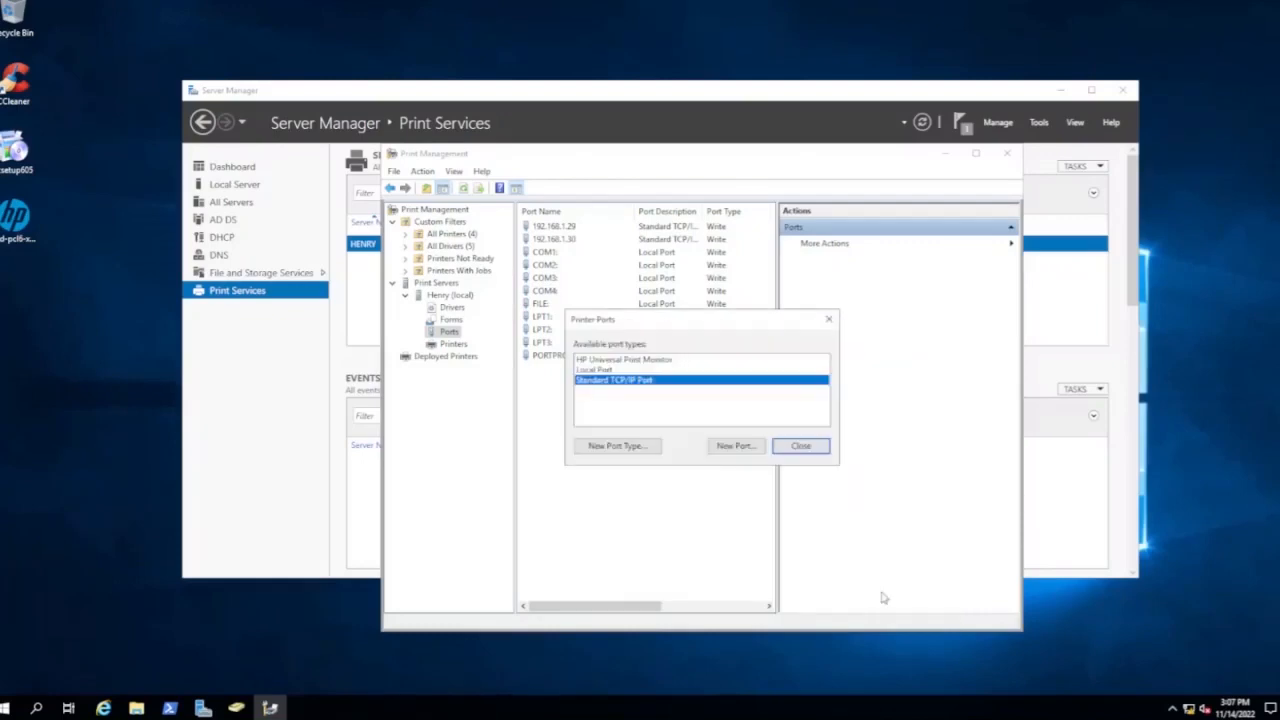
click(799, 446)
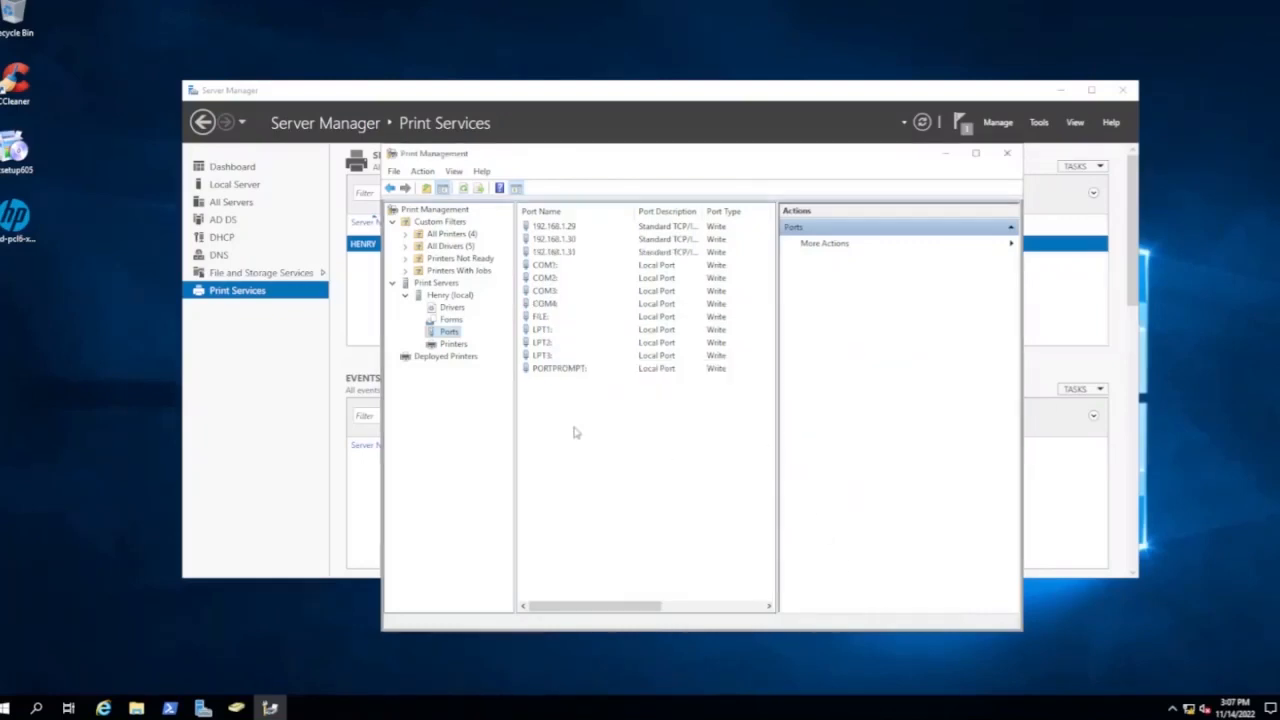
- Start adding a printer to the local print server on existing port 192.168.1.31 with the HP Universal Printing PCL 6 driver
click(452, 344)
right_click(455, 345)
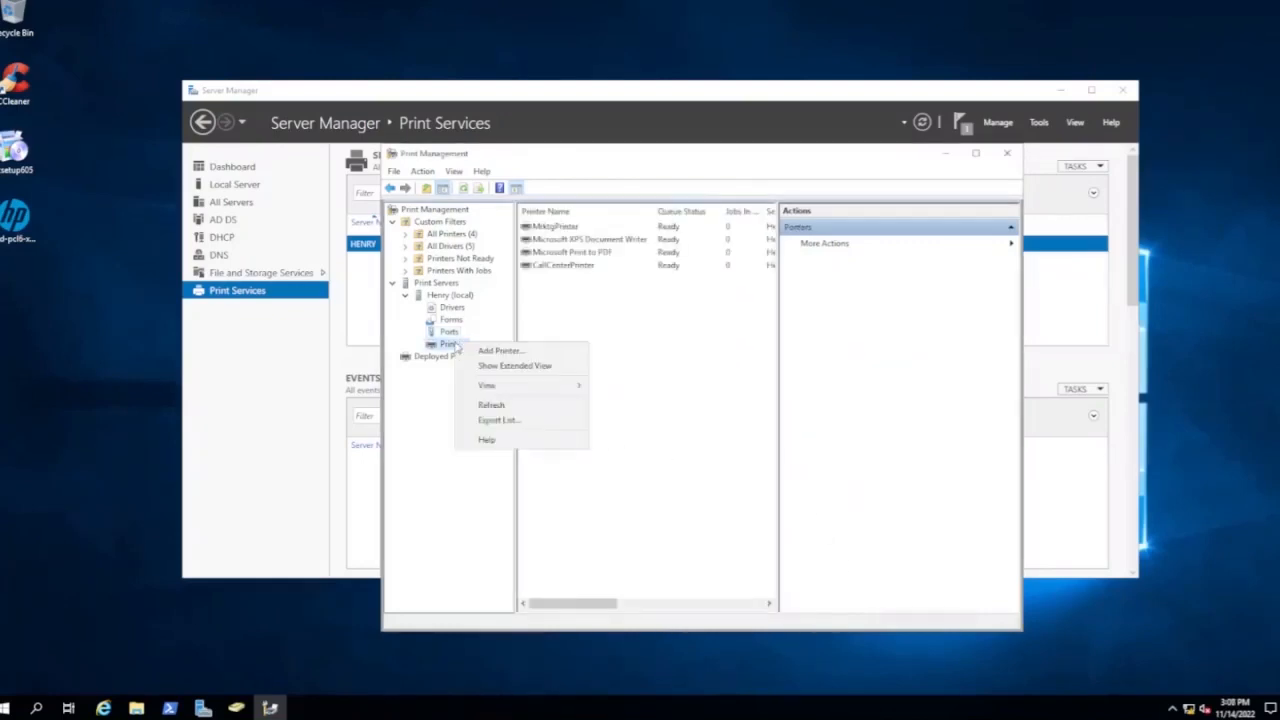
click(500, 354)
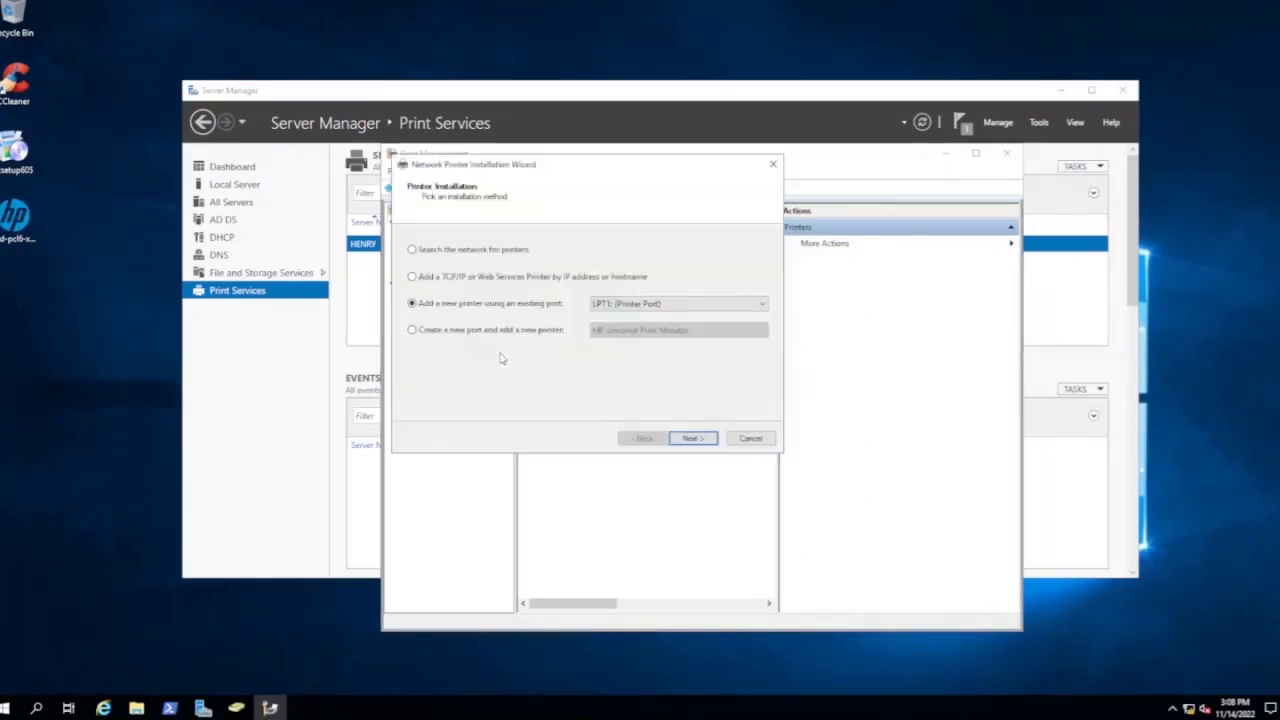
click(661, 305)
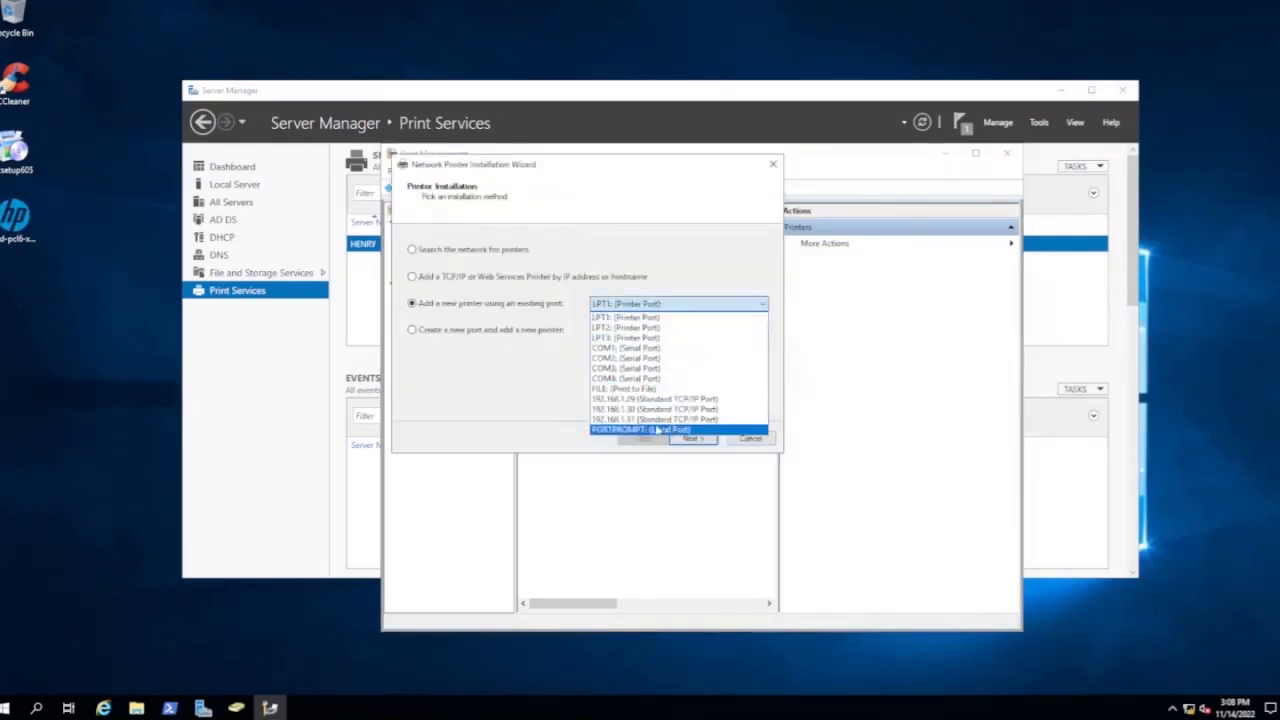
click(650, 421)
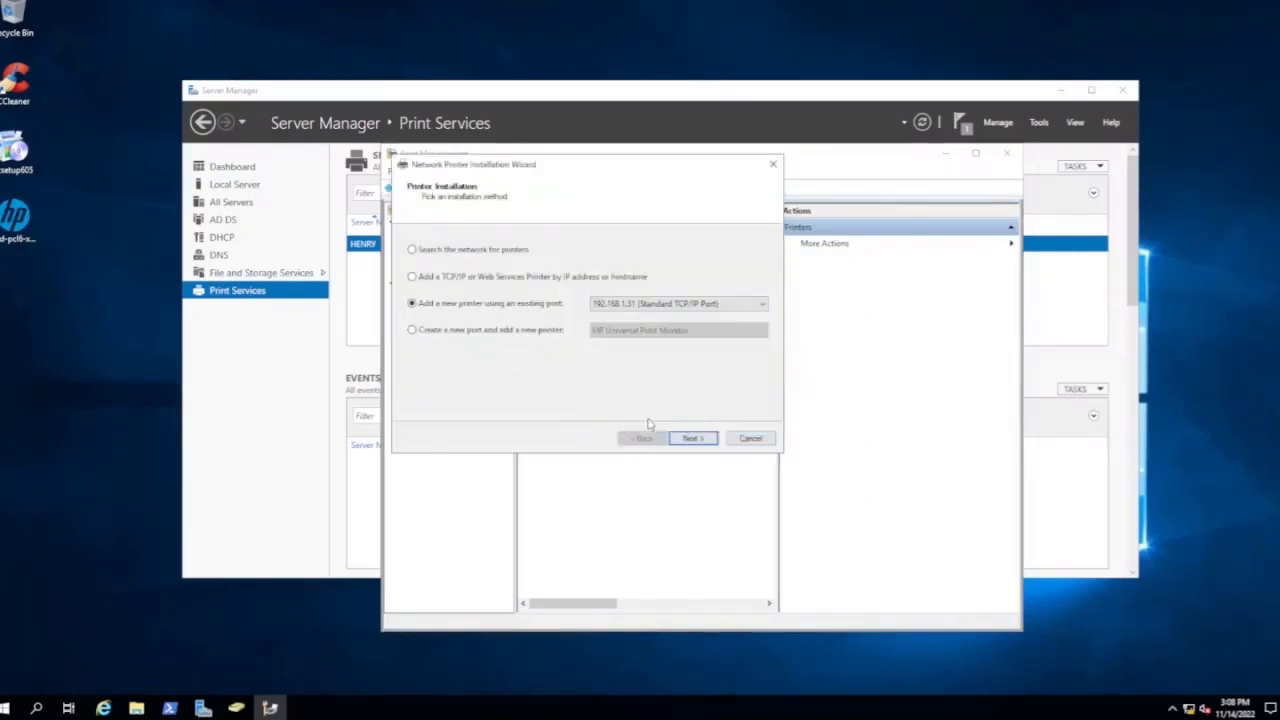
click(696, 440)
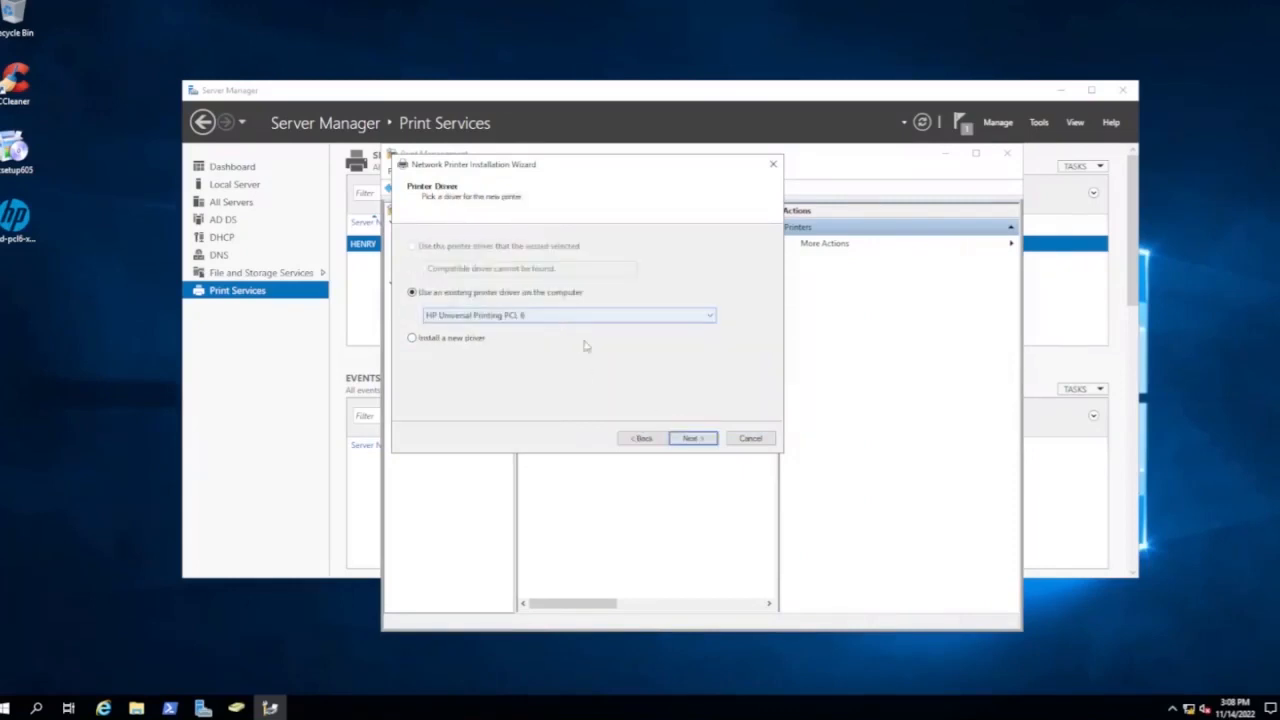
click(690, 439)
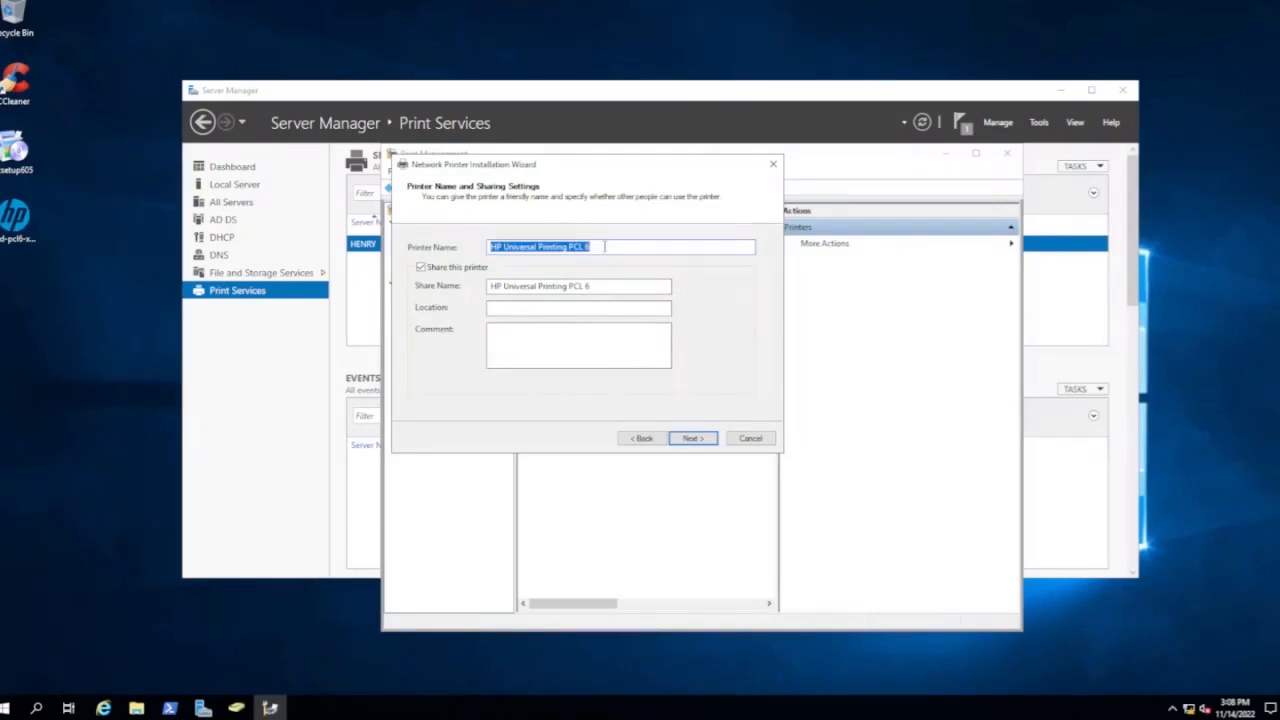
- Set both the printer name and the share name of the new printer to MgrPrinter
text(Mgr)
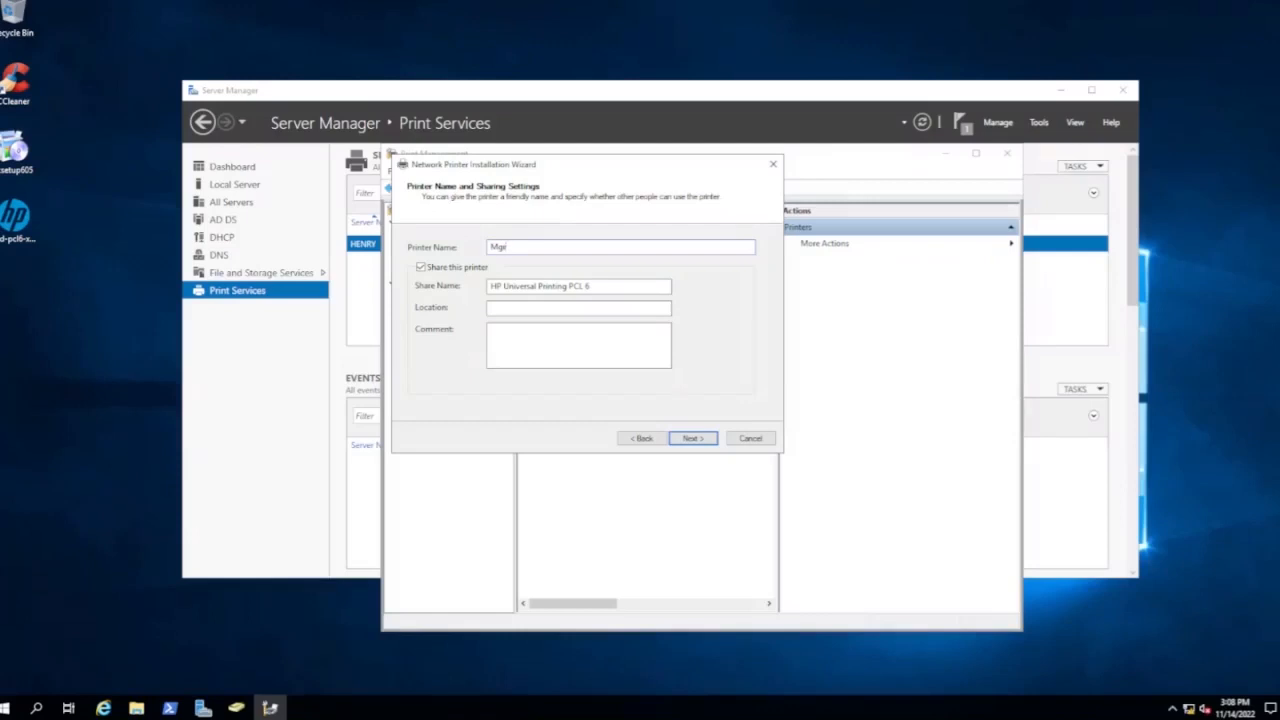
text(Printer)
drag(547, 247, 470, 241)
key(ctrl+c)
click(606, 287)
drag(606, 287, 480, 289)
key(ctrl+v)
click(504, 310)
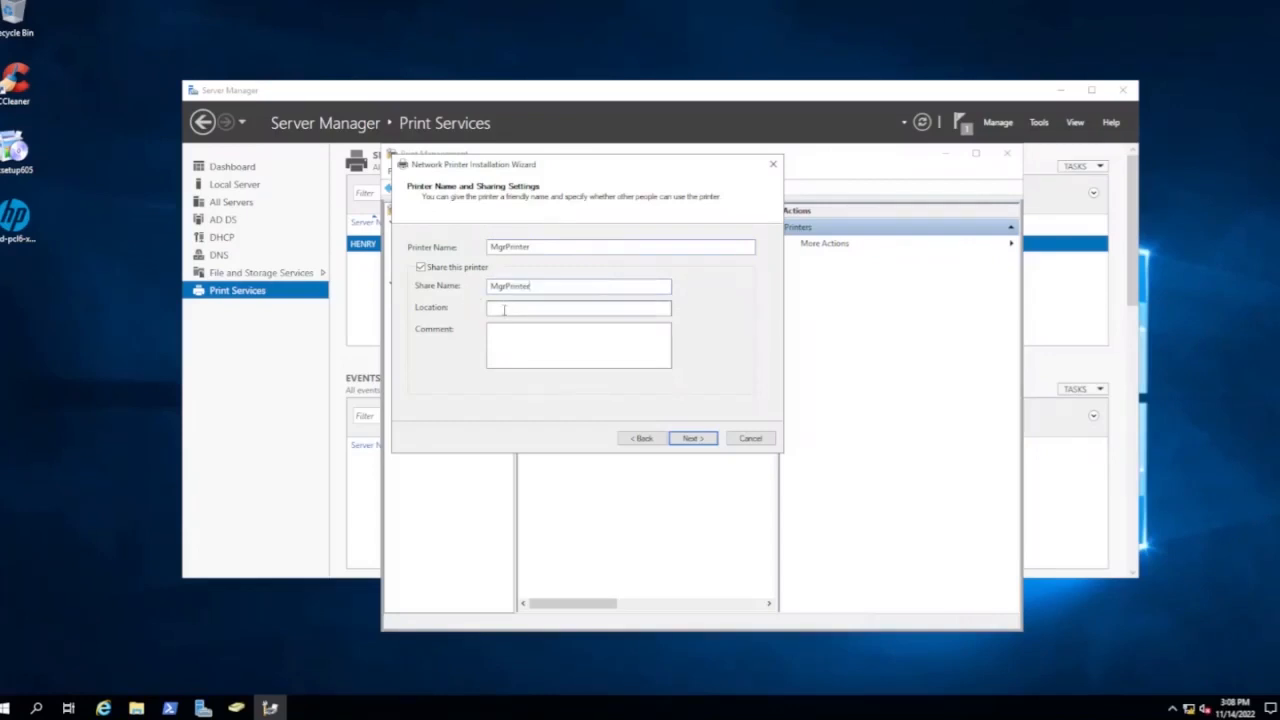
click(546, 336)
click(695, 436)
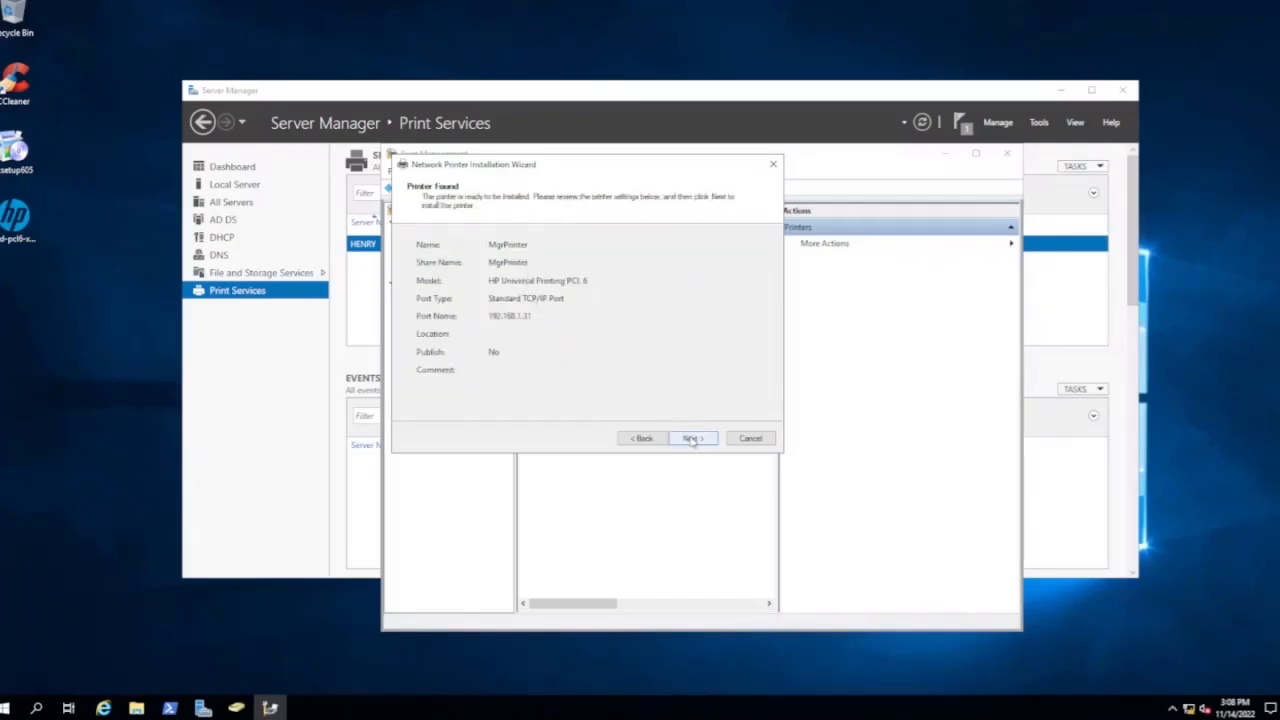
- Return to the naming settings, set the printer's location to Brazil and complete the installation
click(640, 438)
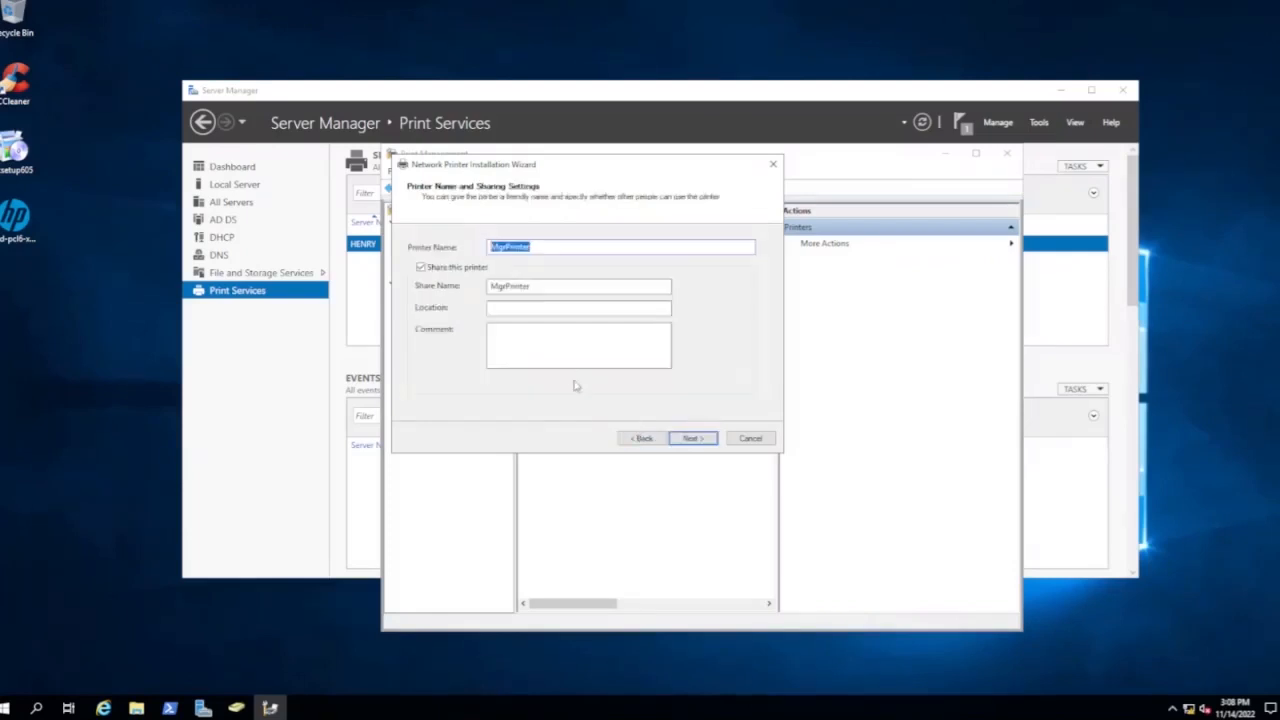
click(509, 307)
click(682, 440)
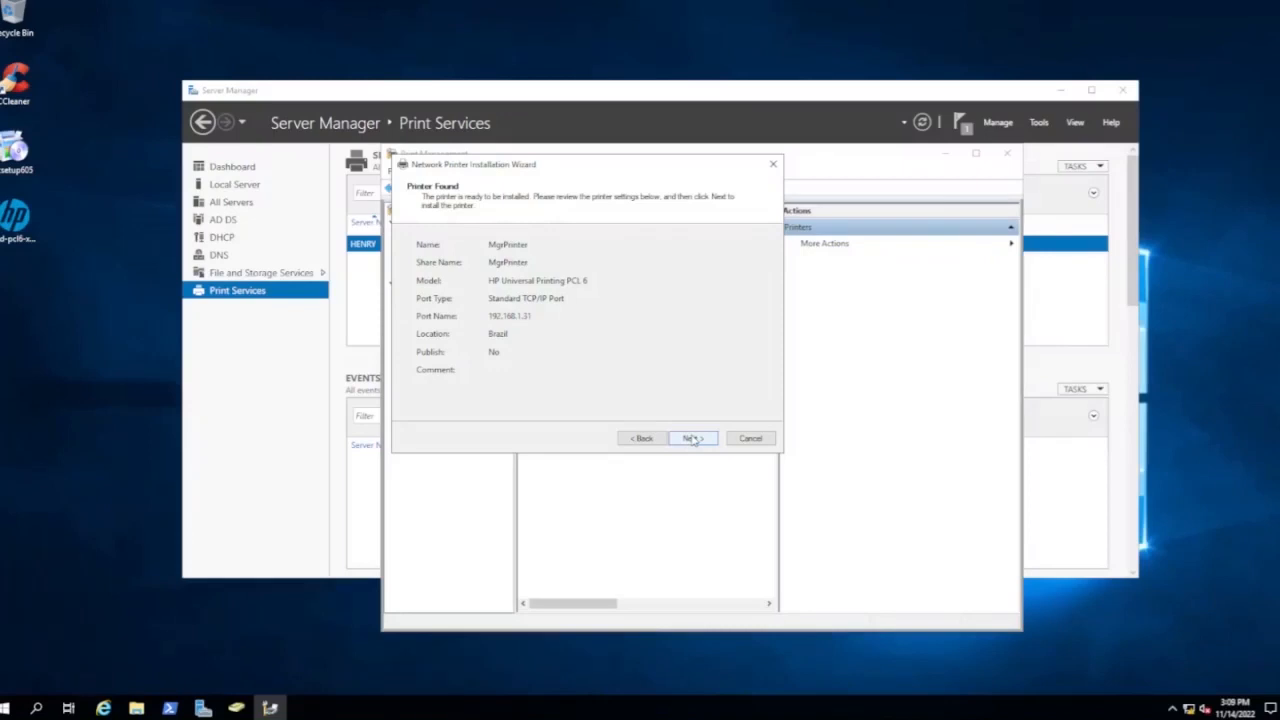
click(692, 439)
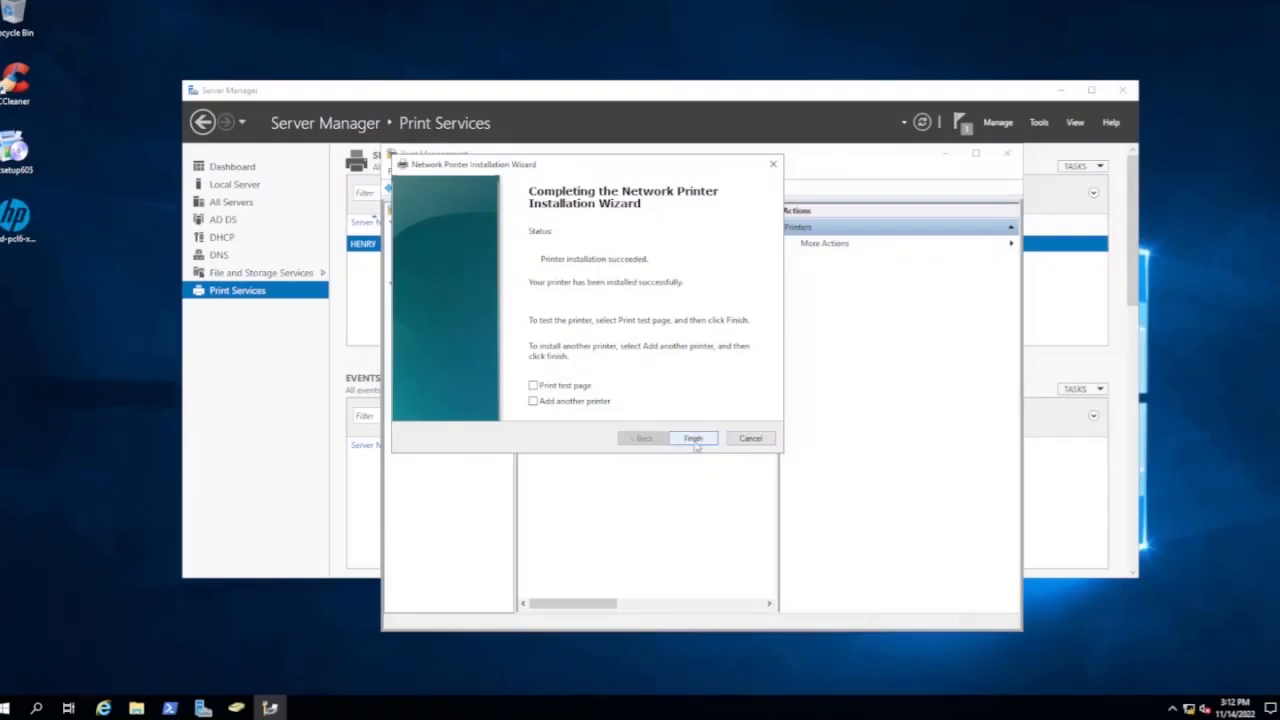
click(694, 439)
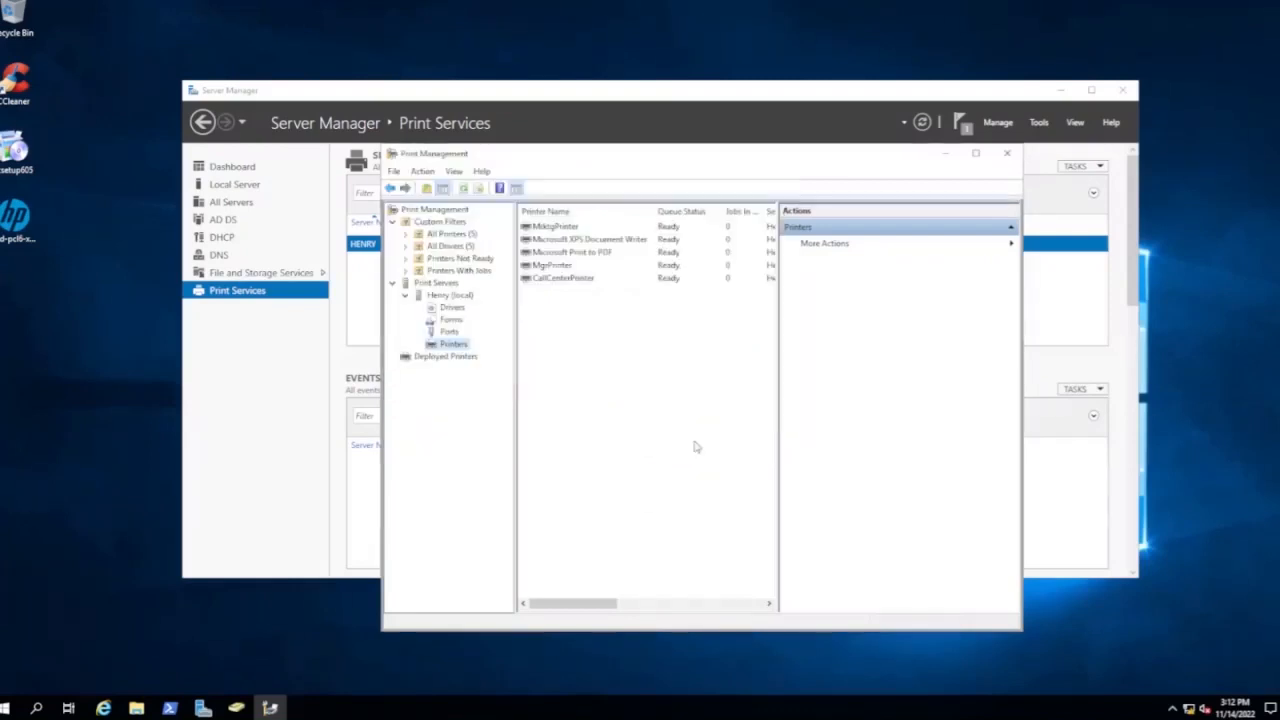
- Open MgrPrinter's properties, set its priority to 99 and apply the change
click(558, 266)
right_click(557, 266)
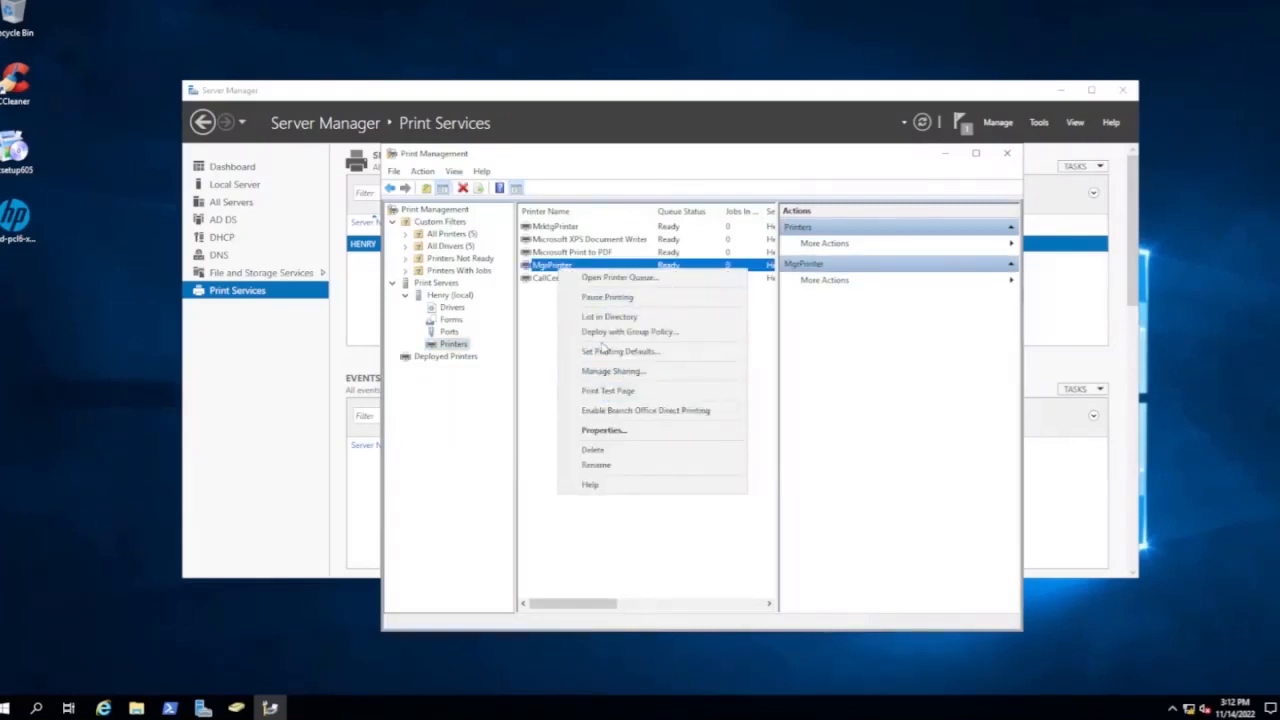
click(606, 370)
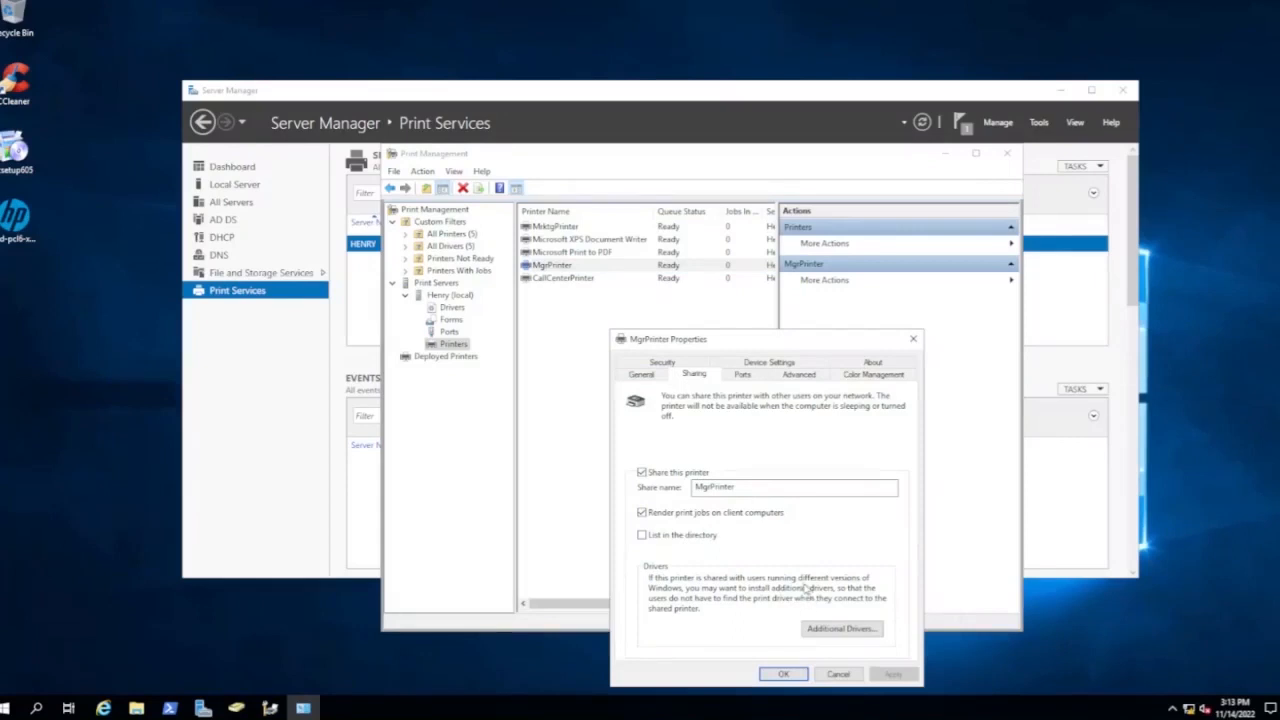
click(801, 378)
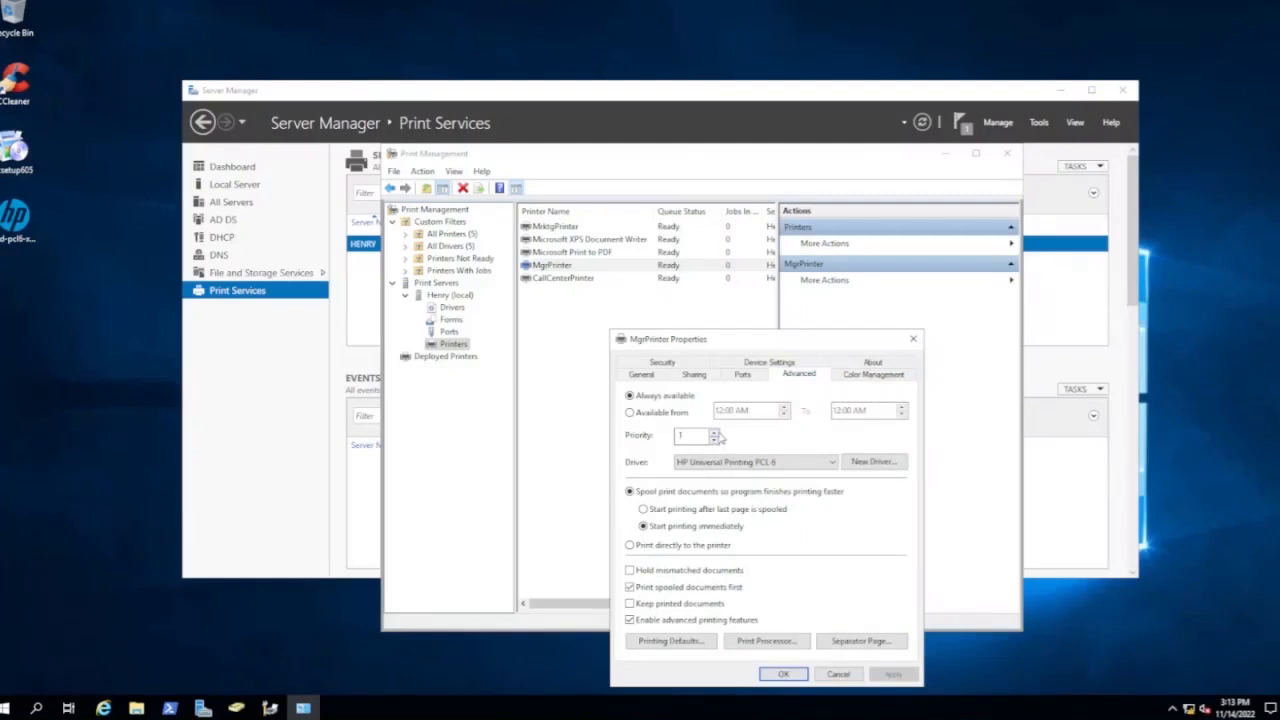
click(716, 443)
text(99)
click(887, 673)
- Remove Everyone from MgrPrinter's security permissions, add the Managers group with Print allowed and save the properties
click(665, 364)
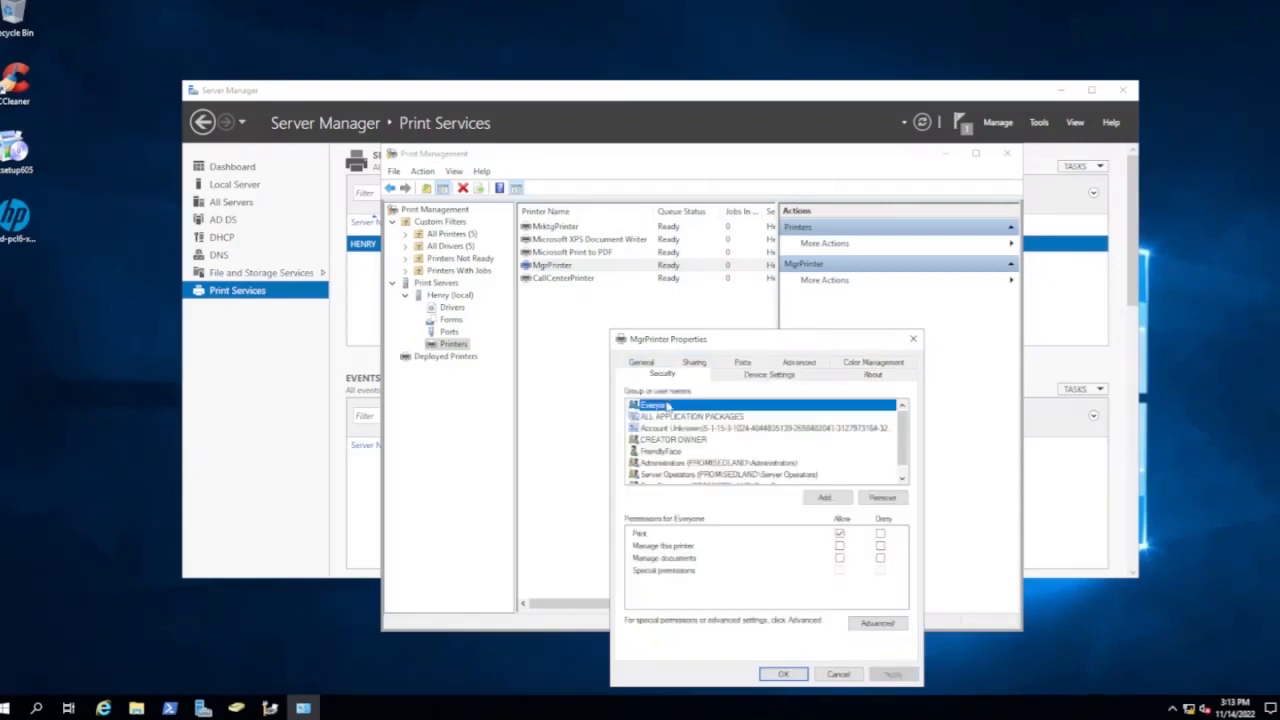
click(882, 498)
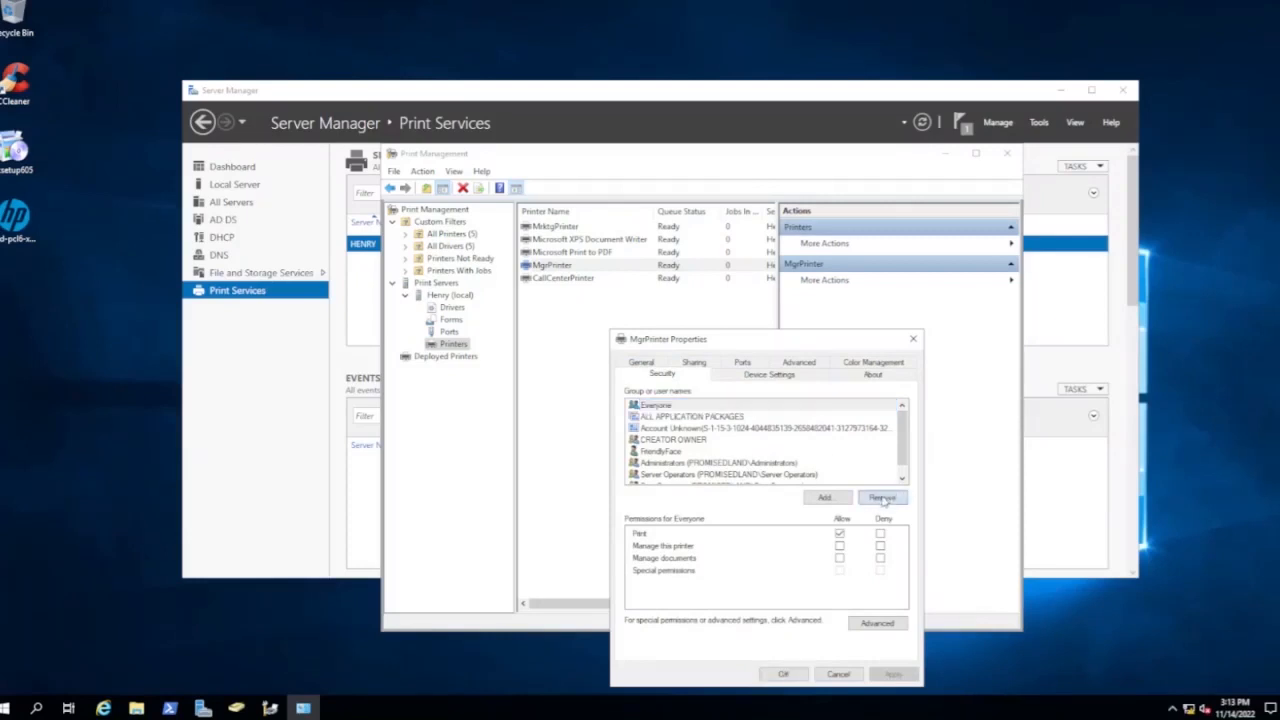
click(822, 500)
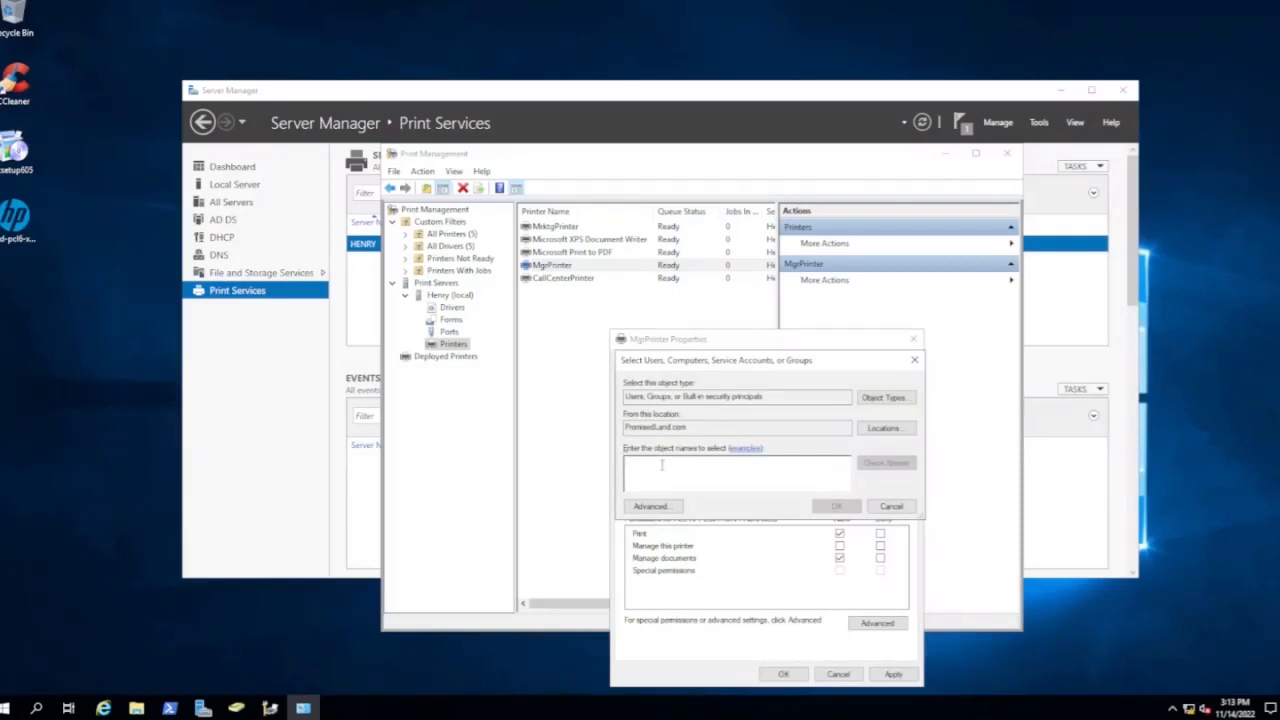
text(Managers)
click(886, 463)
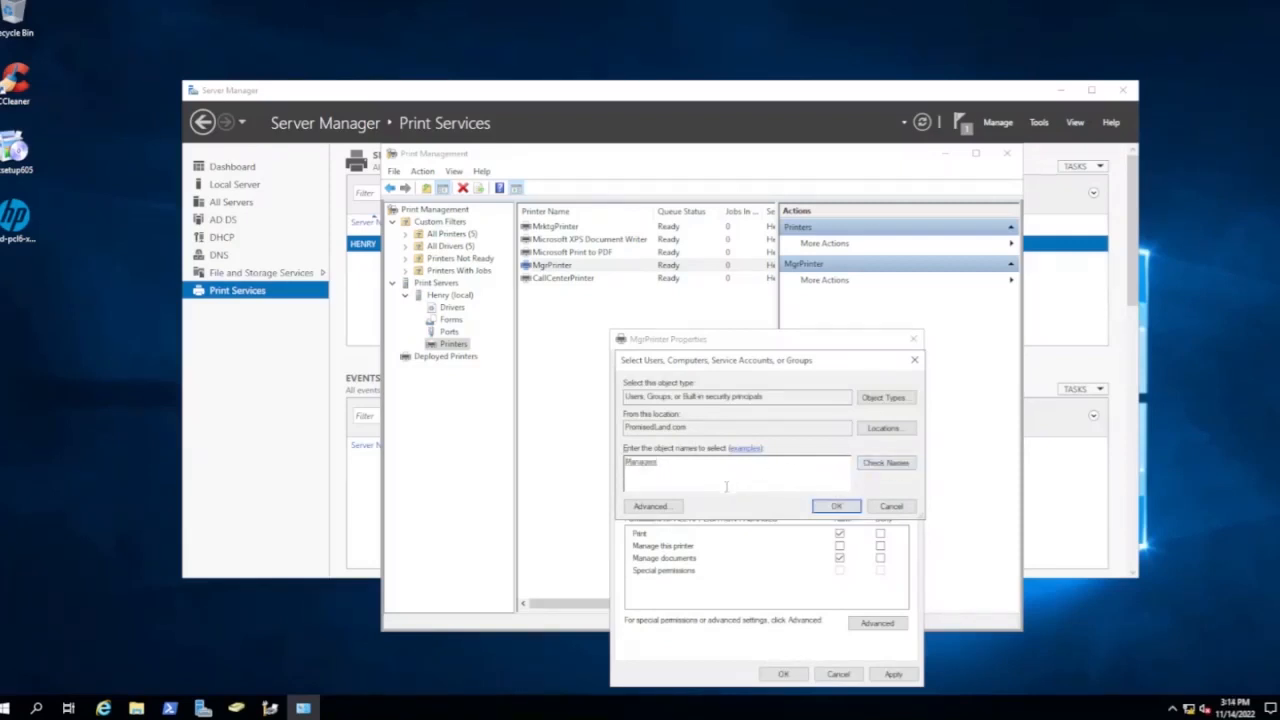
click(836, 507)
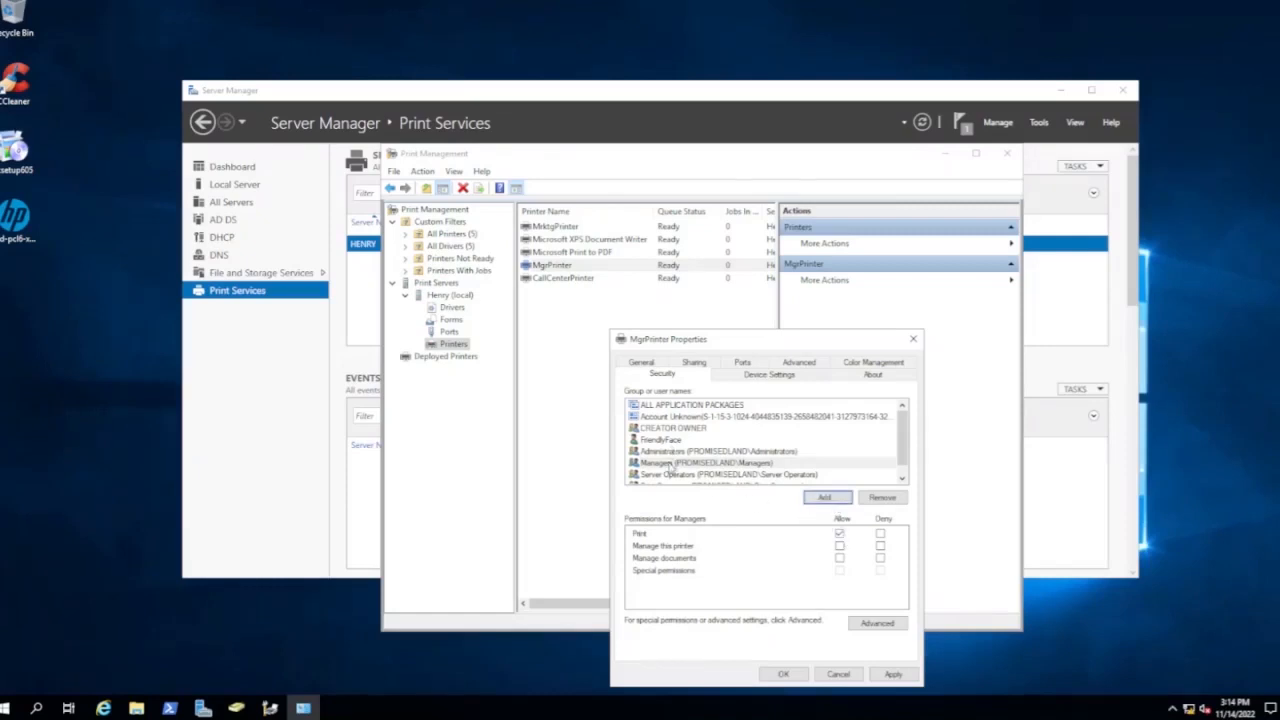
click(672, 464)
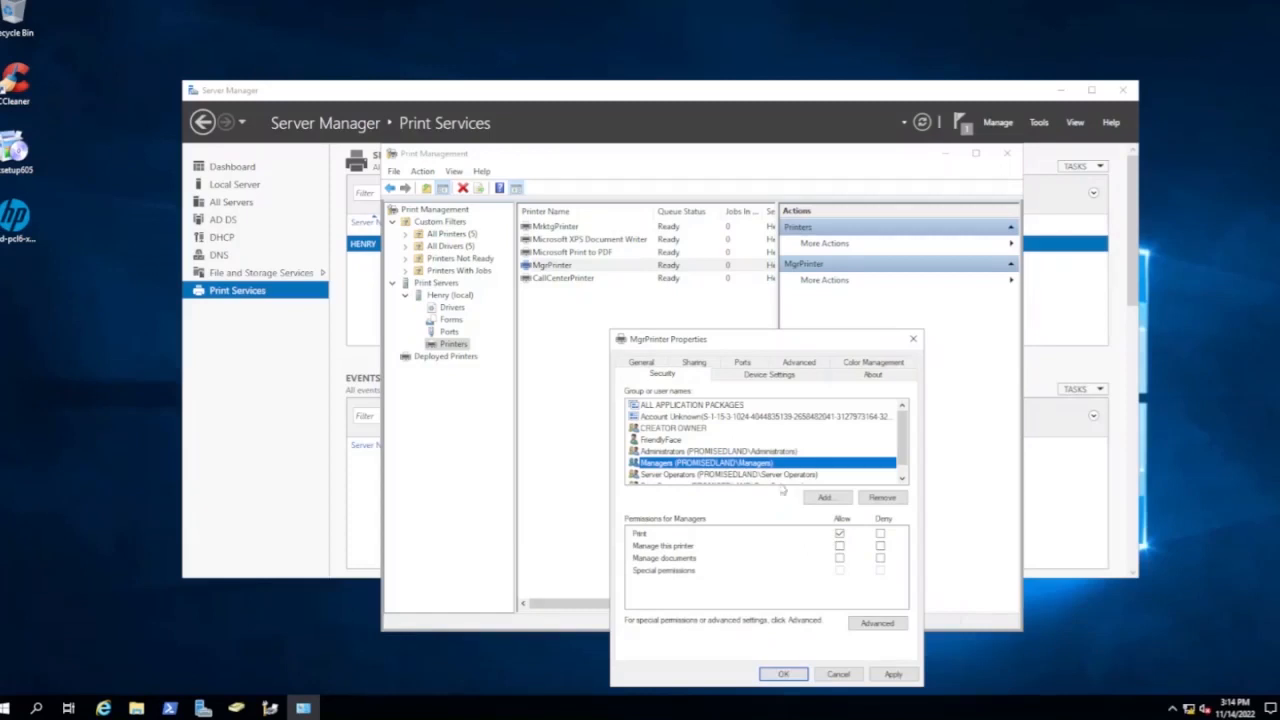
click(801, 674)
click(785, 675)
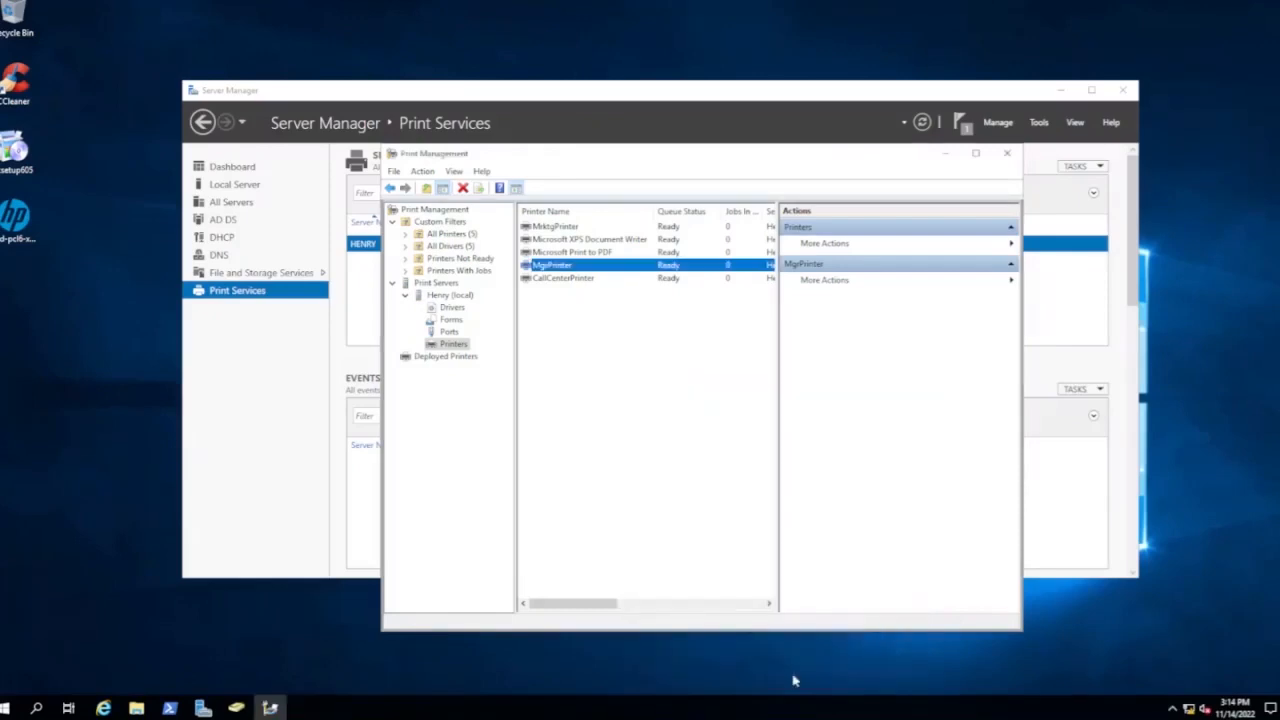
- Widen the printer list to review the installed printers' server details, and close Print Management
click(616, 349)
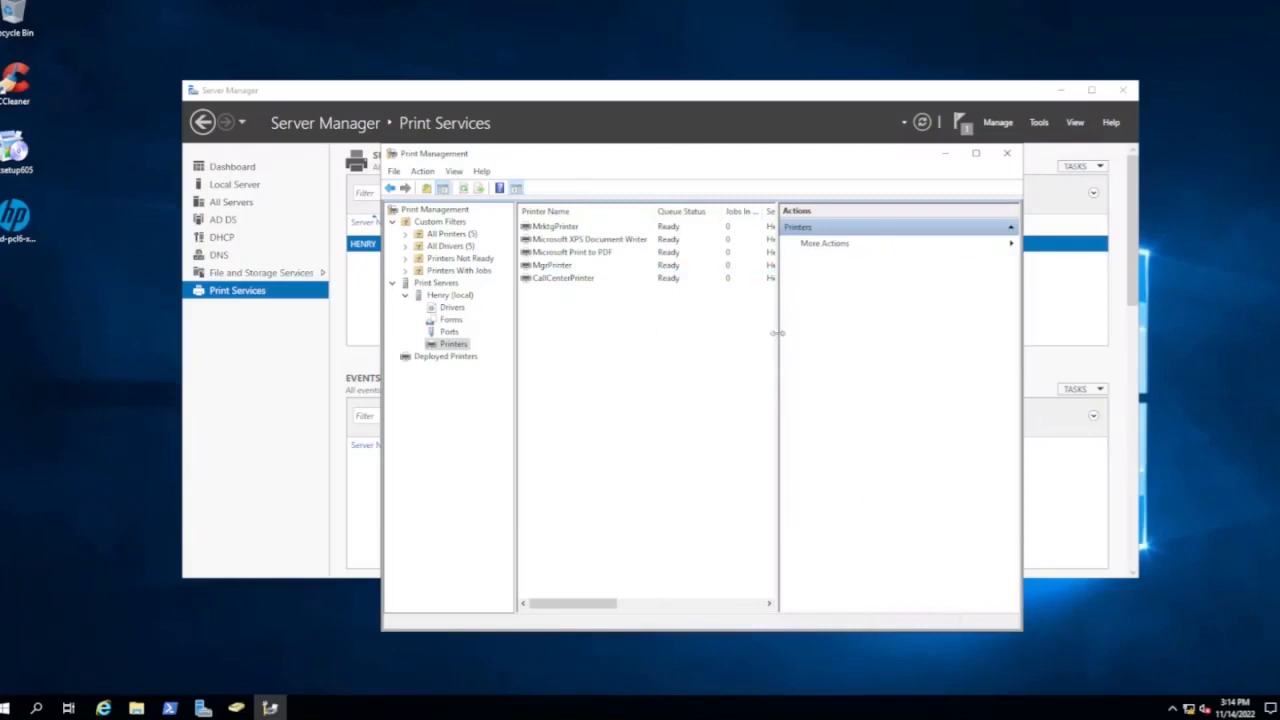
drag(776, 333, 819, 337)
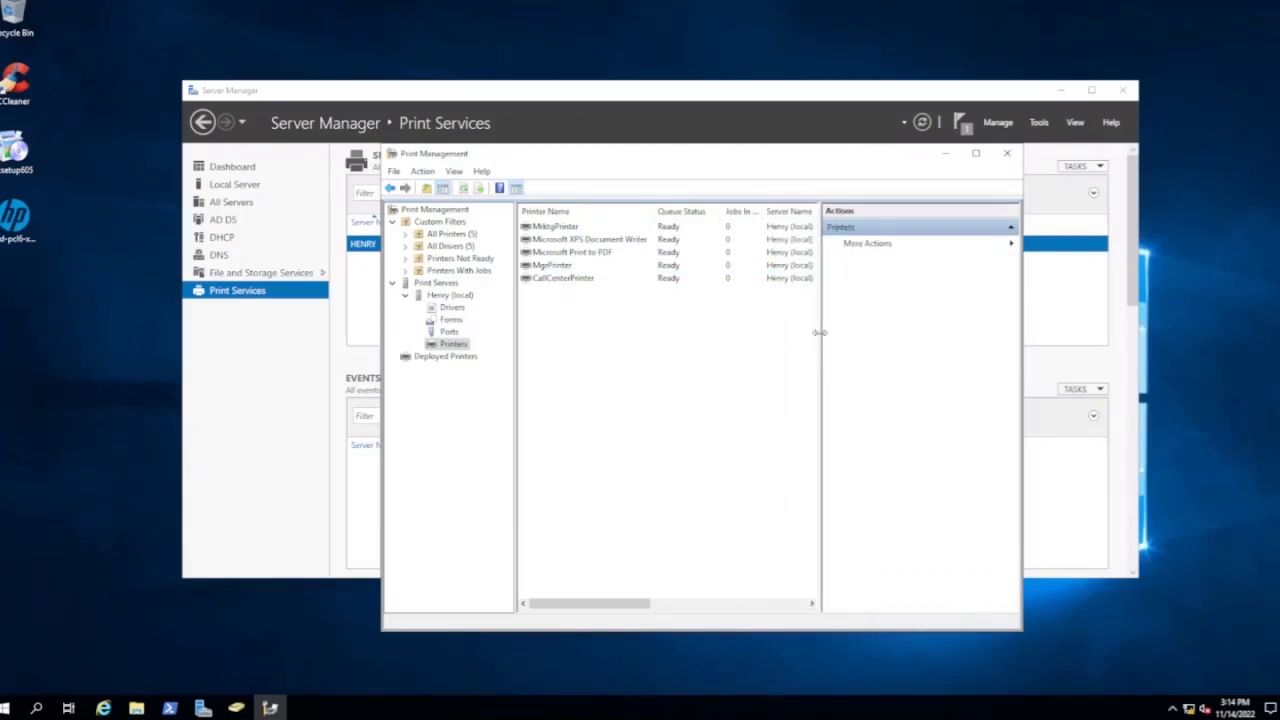
drag(820, 334, 849, 335)
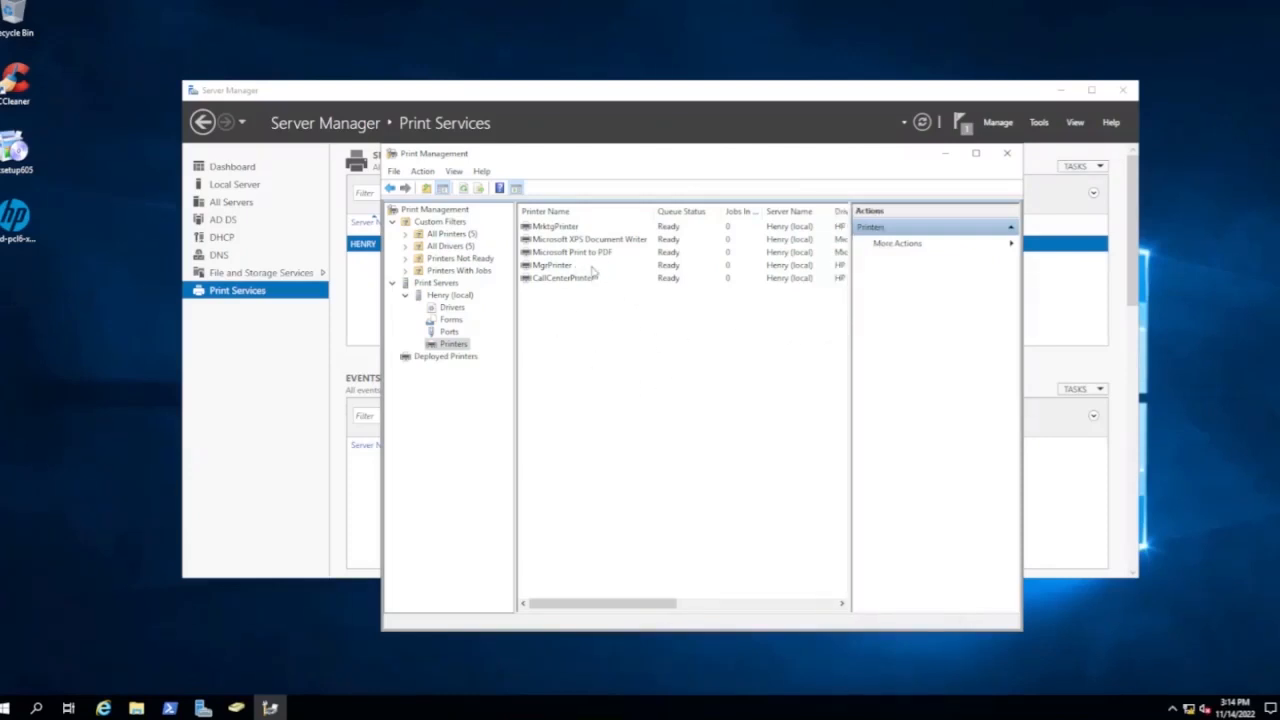
click(1008, 155)
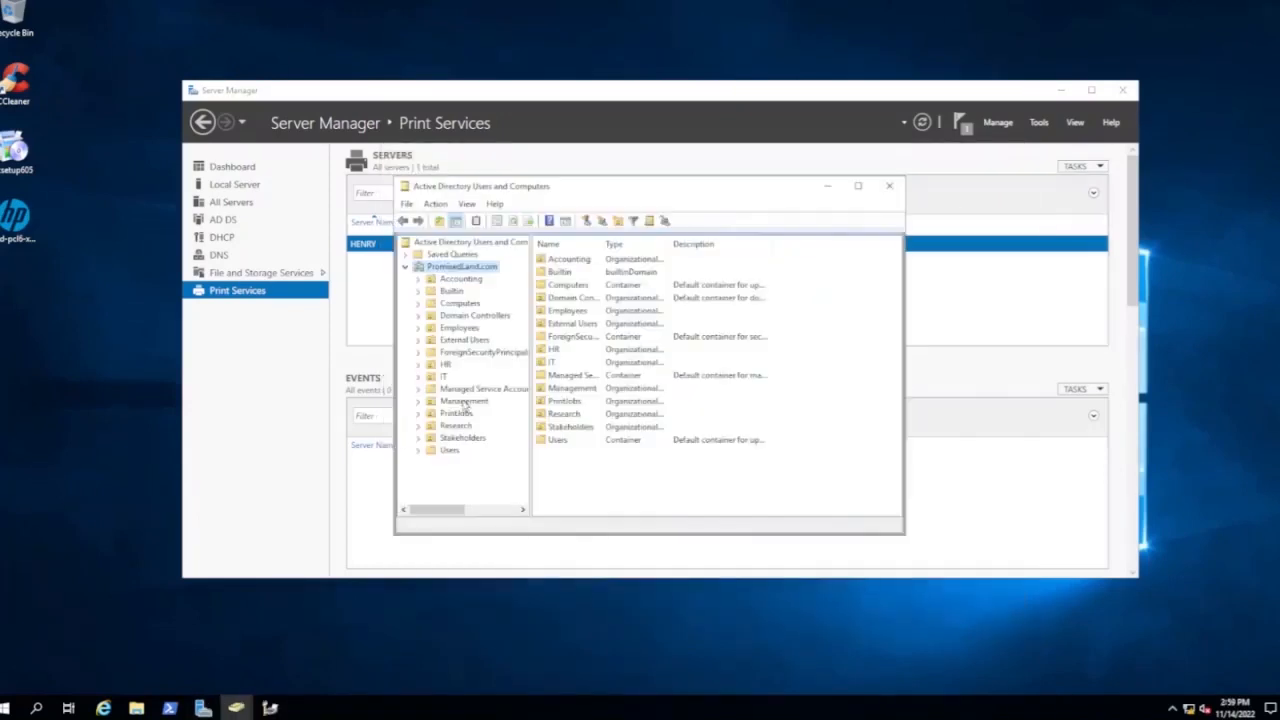
- Create an organizational unit named Marketing directly under the PromisedLand.com domain
click(462, 400)
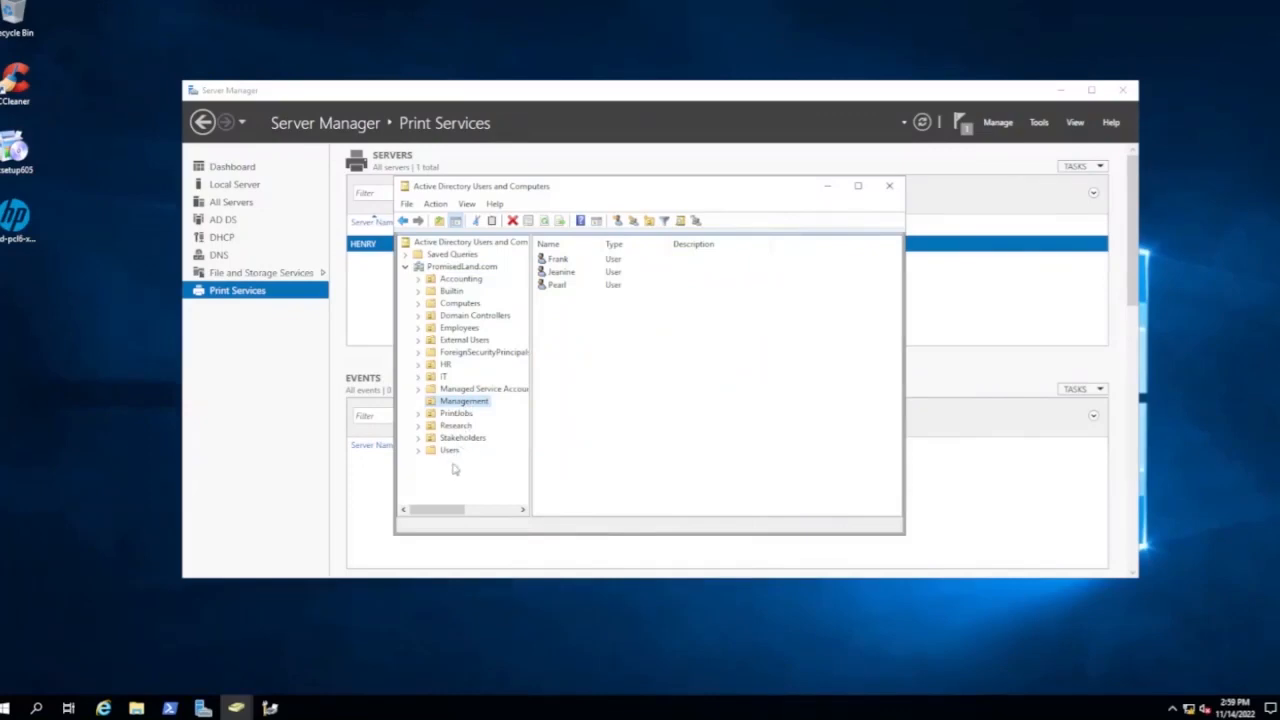
right_click(452, 267)
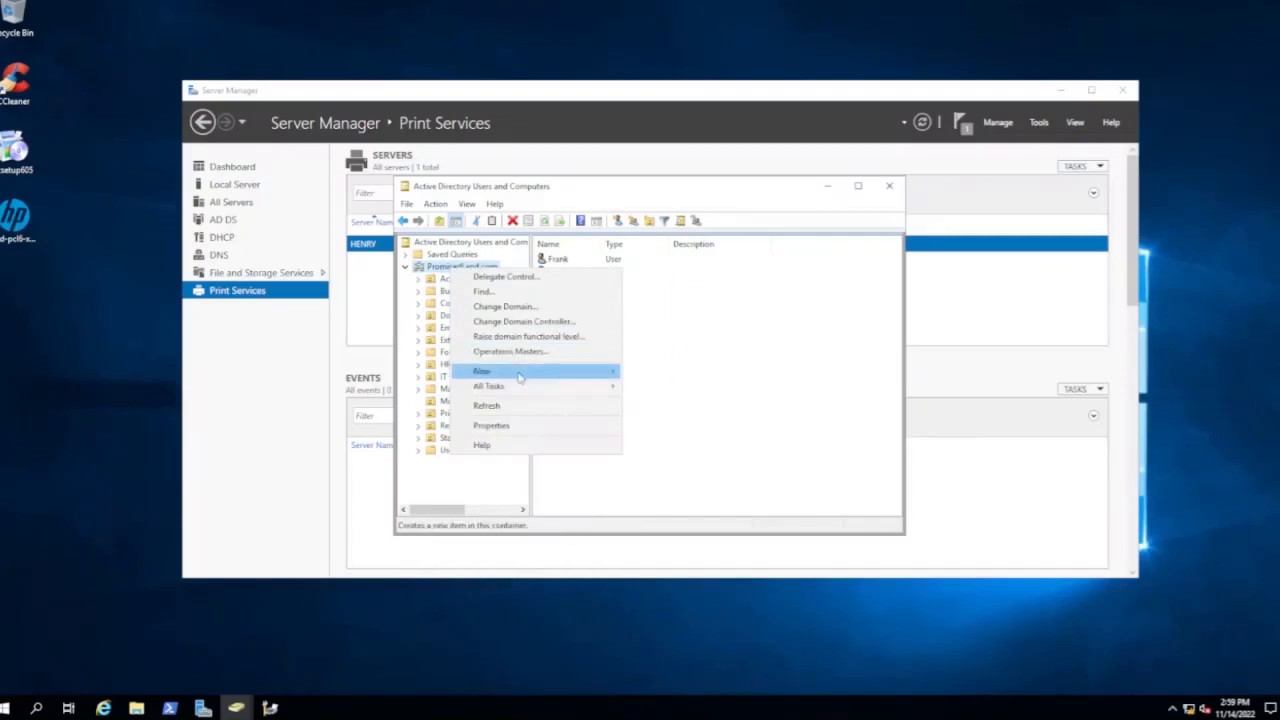
mouse_move(521, 376)
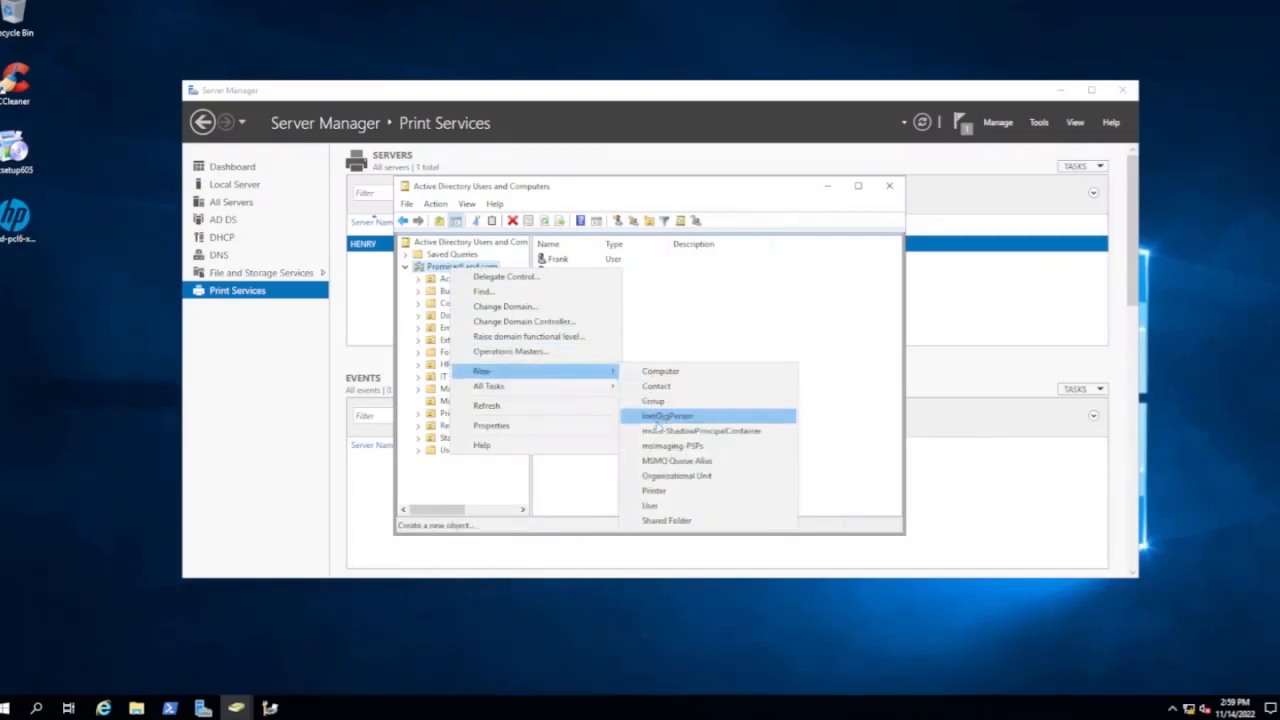
click(660, 476)
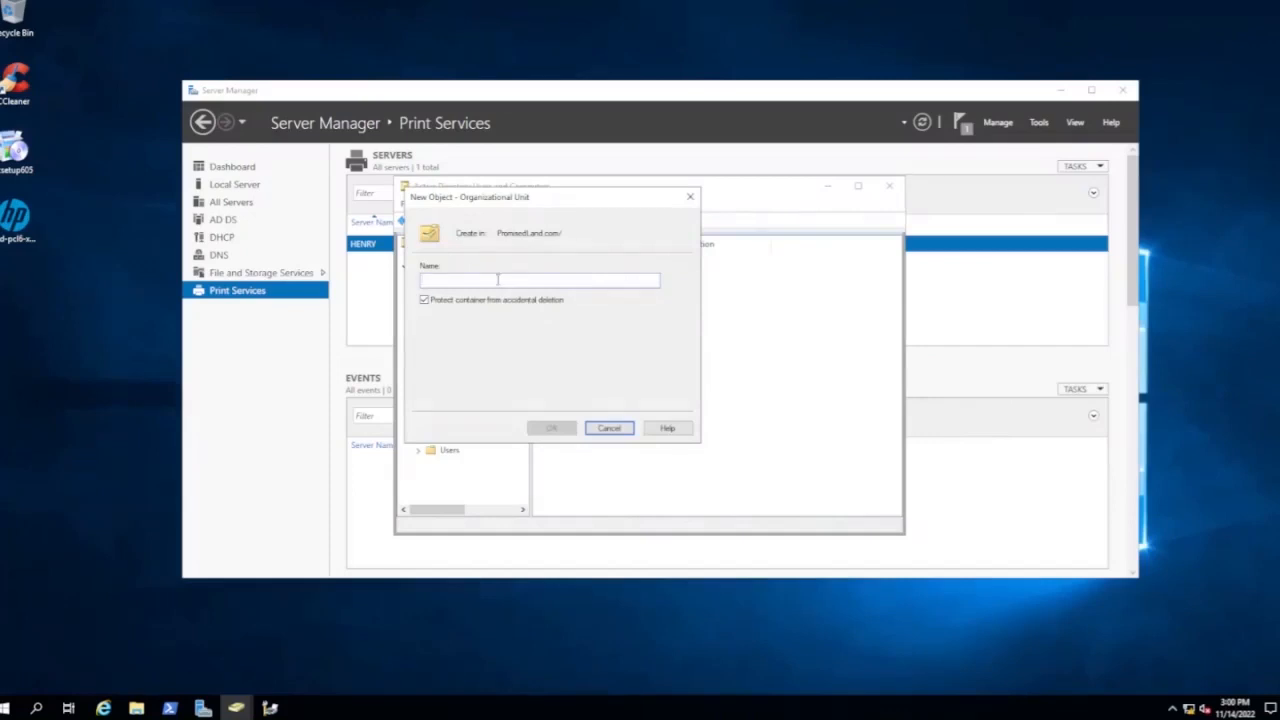
text(Ma)
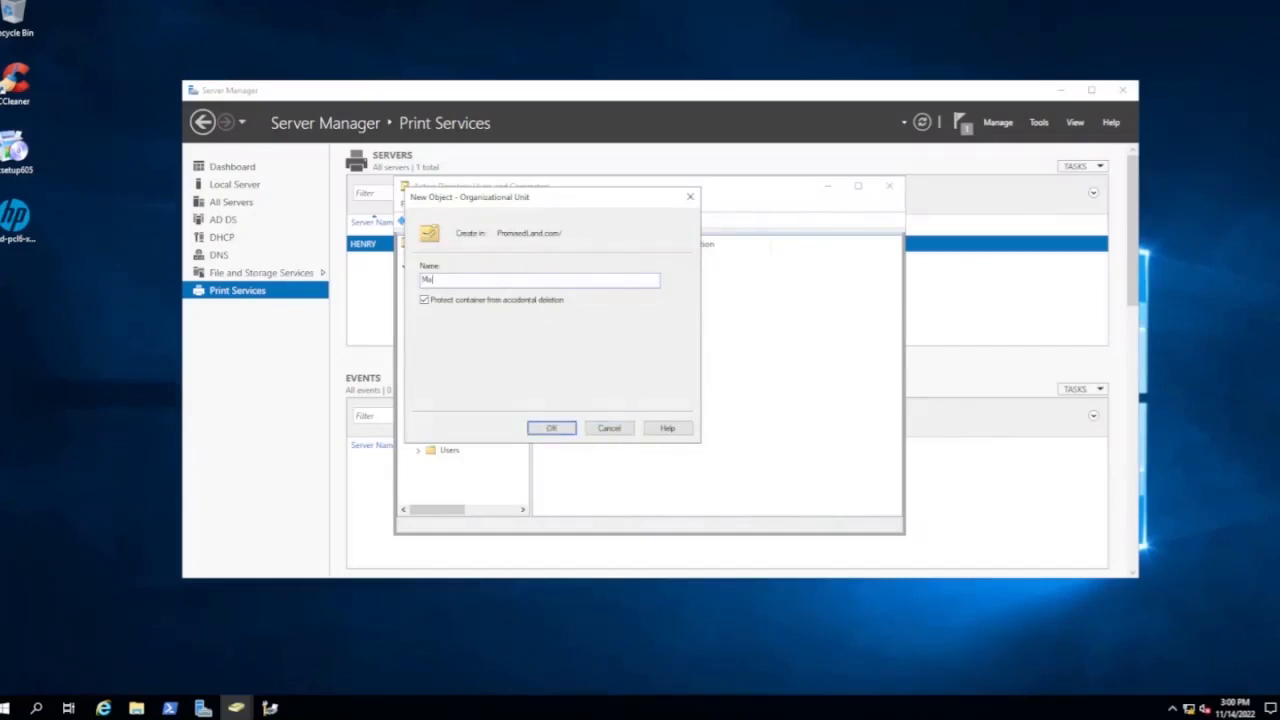
text(rketing)
click(558, 426)
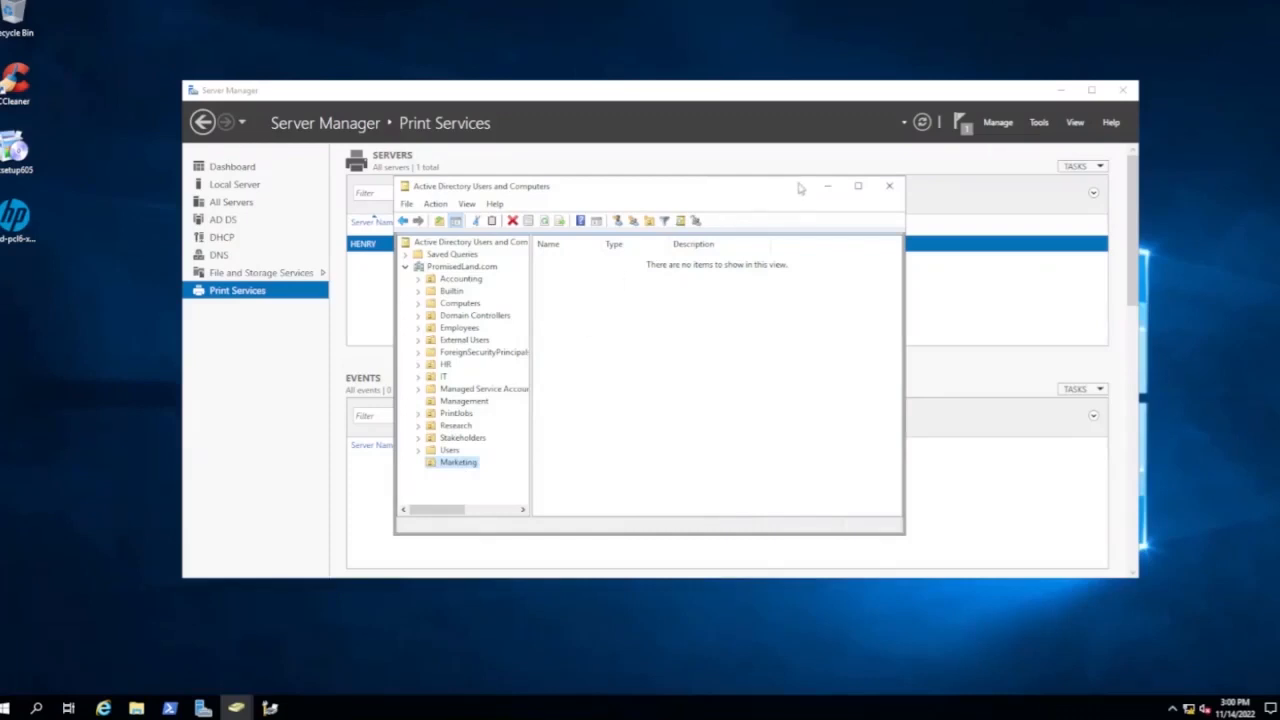
- Minimize Active Directory Users and Computers, open Group Policy Management from Server Manager and move its window over the server list
click(828, 188)
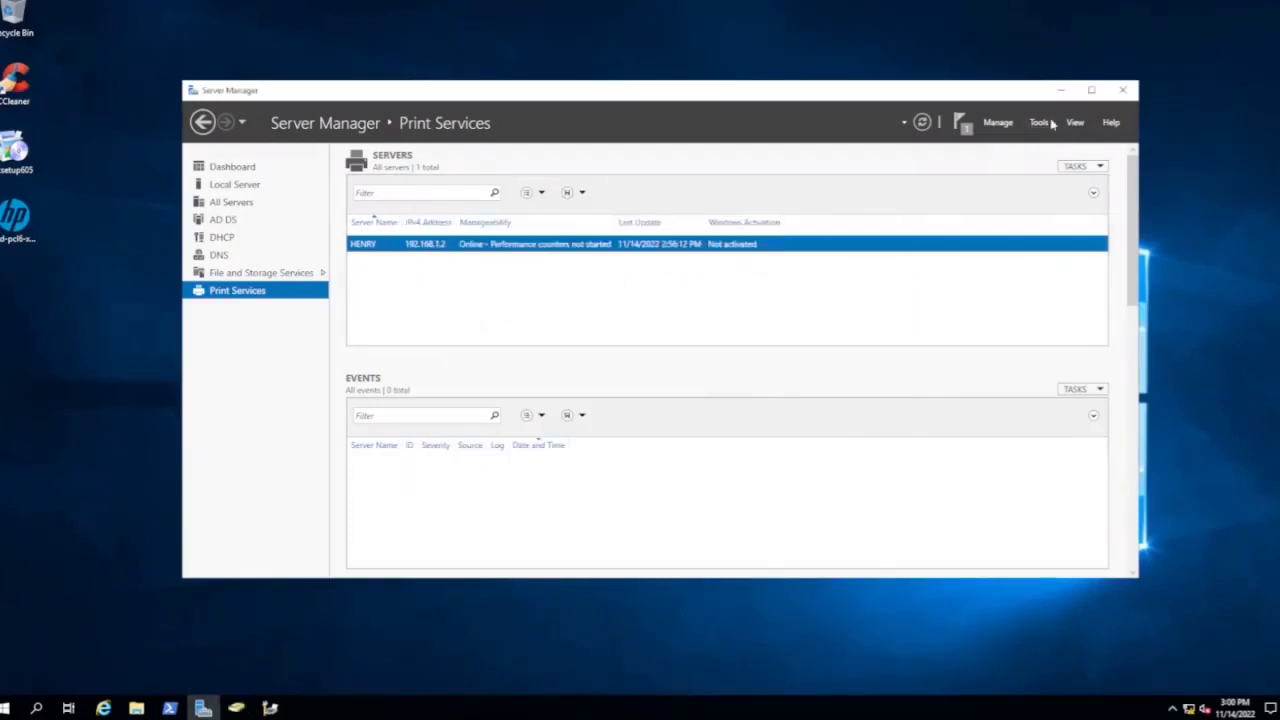
click(1048, 125)
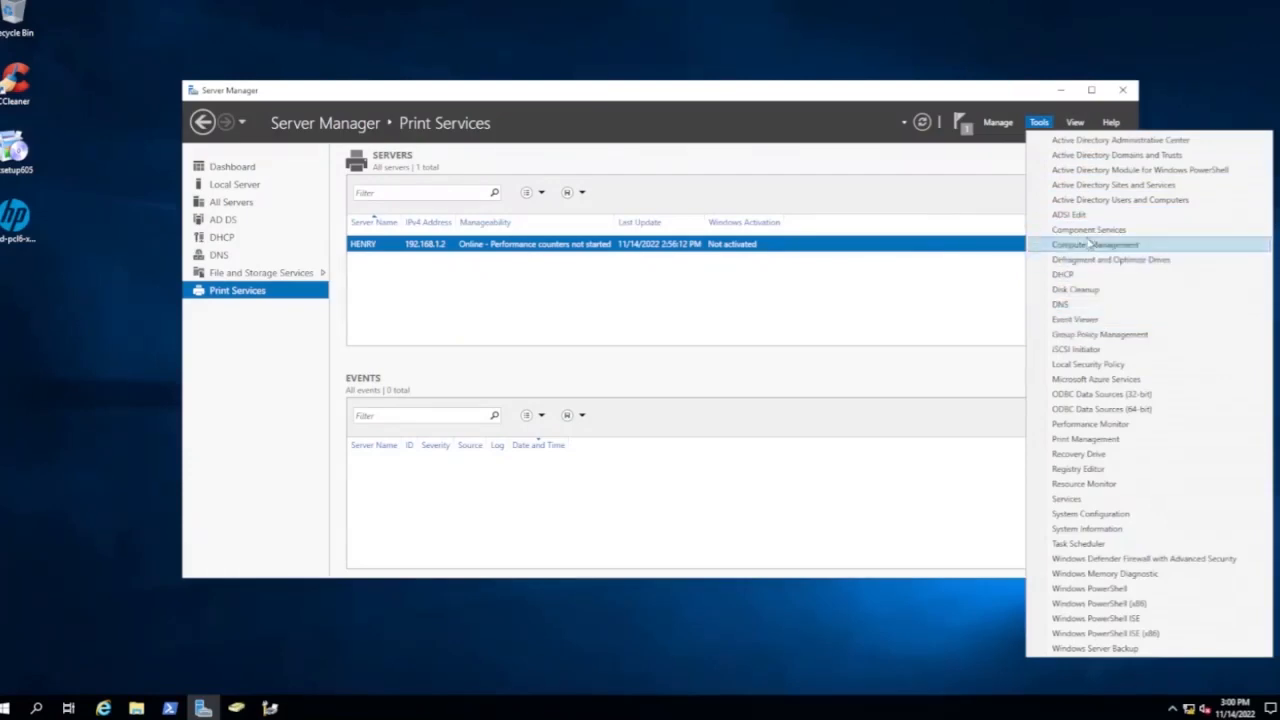
click(1085, 336)
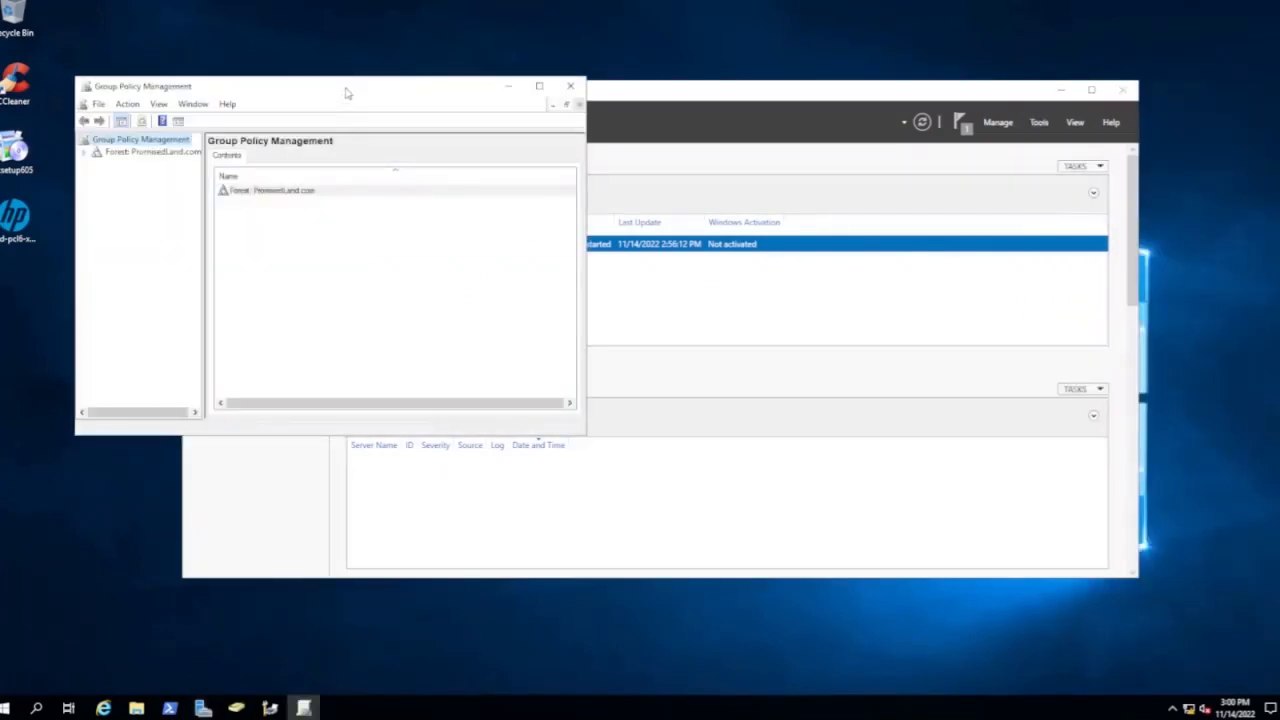
drag(347, 93, 754, 172)
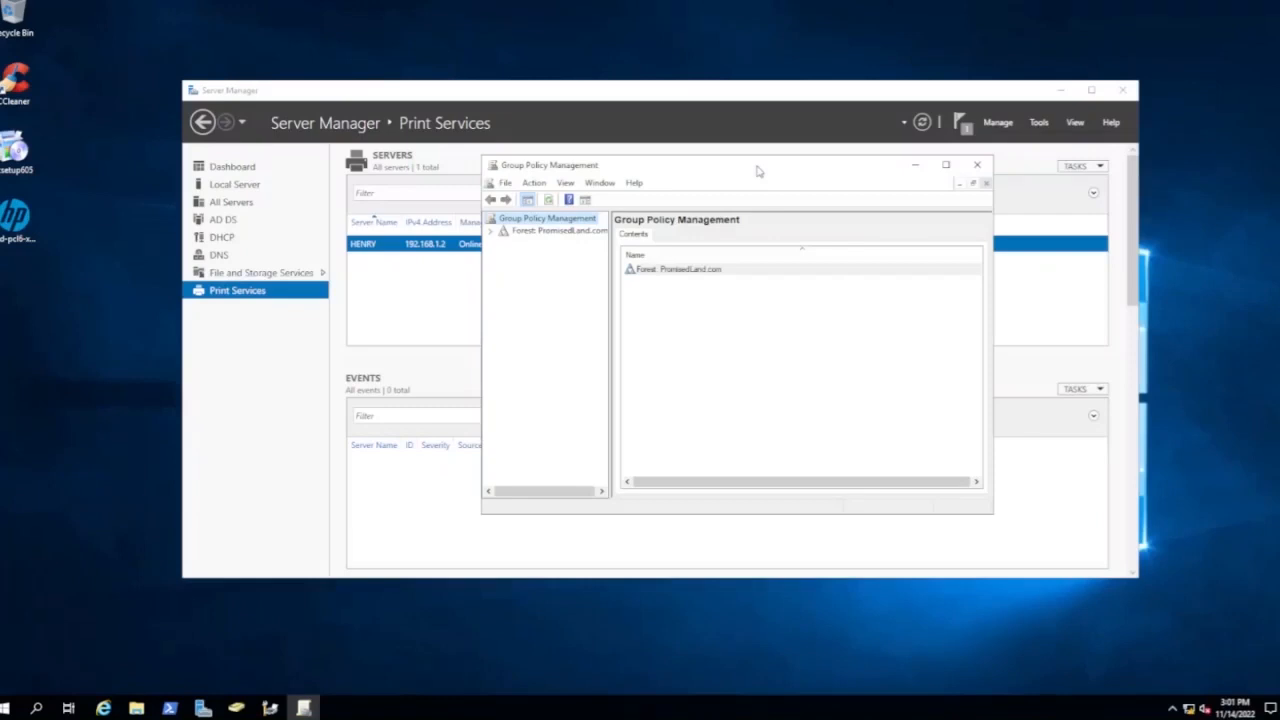
- Expand the PromisedLand.com forest down to the domain's organizational units
click(490, 231)
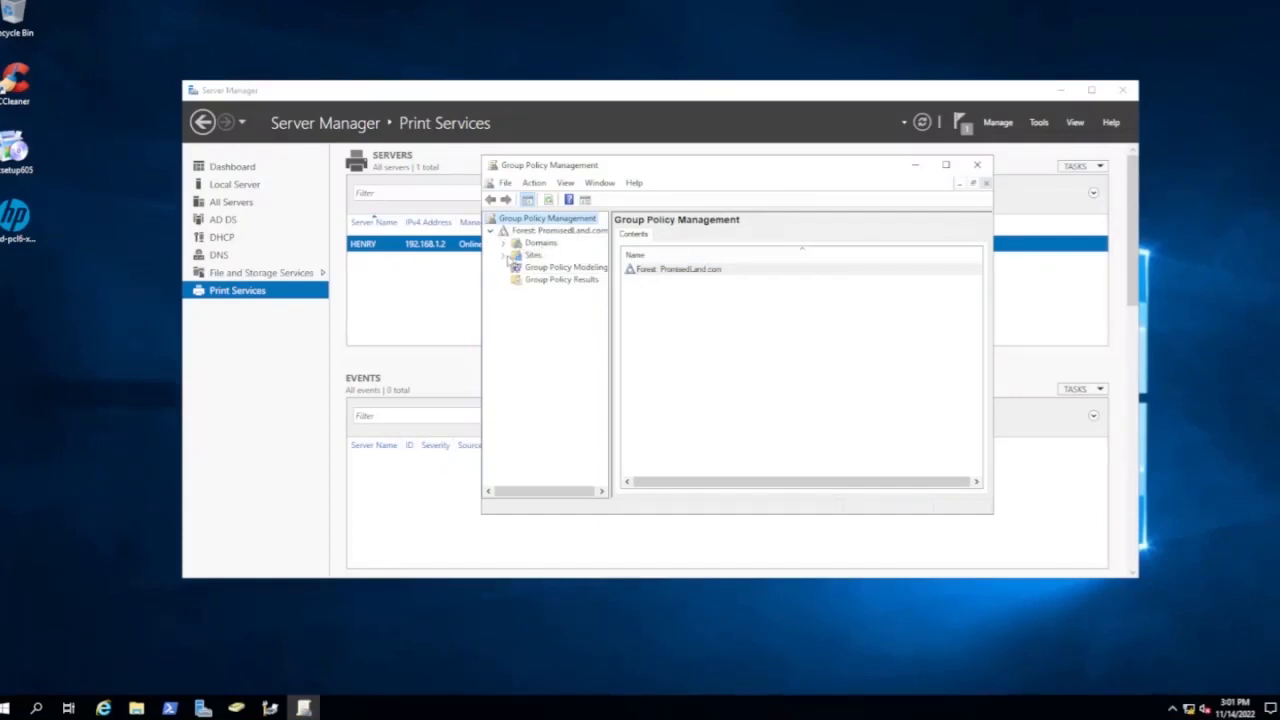
click(532, 256)
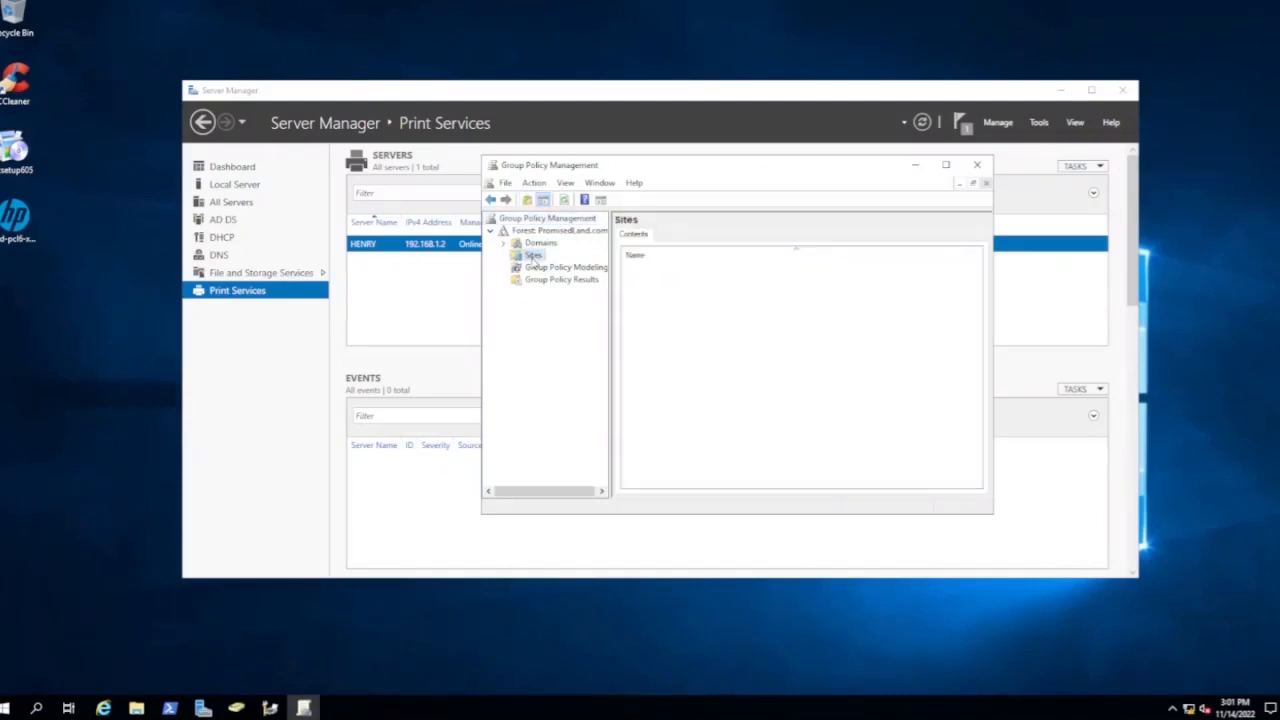
click(540, 243)
click(548, 231)
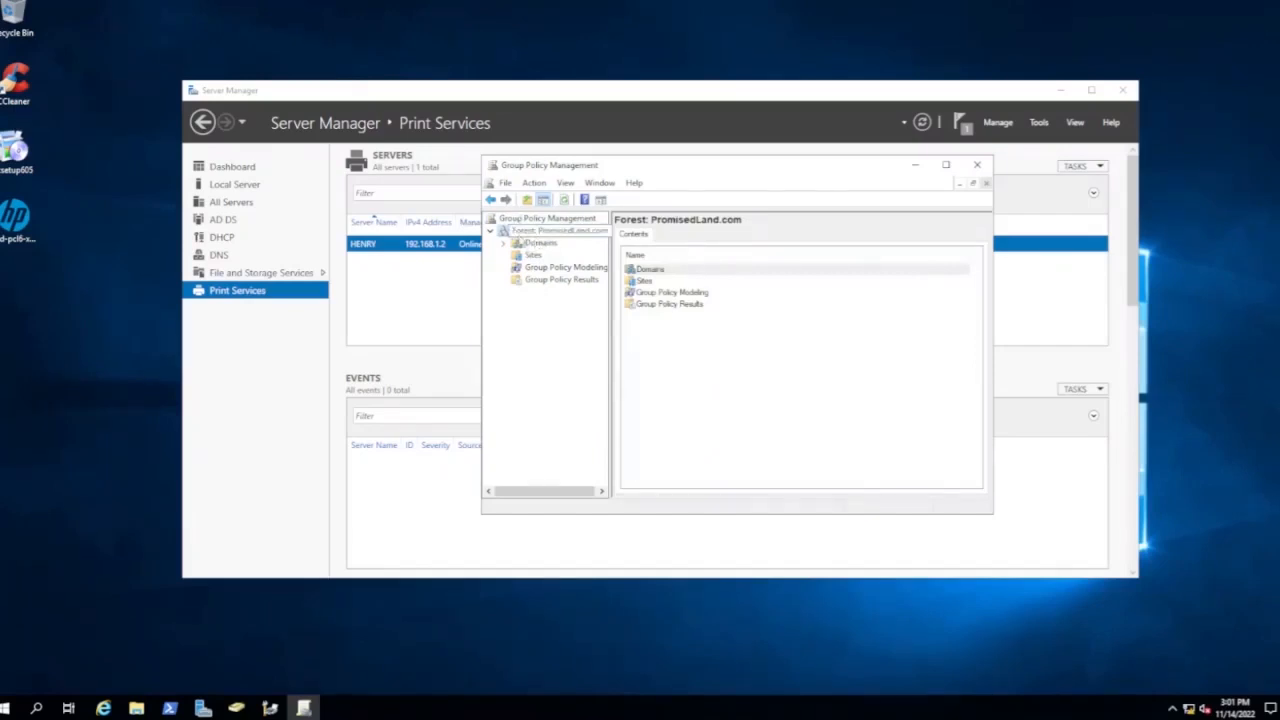
click(492, 232)
click(492, 232)
click(504, 243)
click(549, 256)
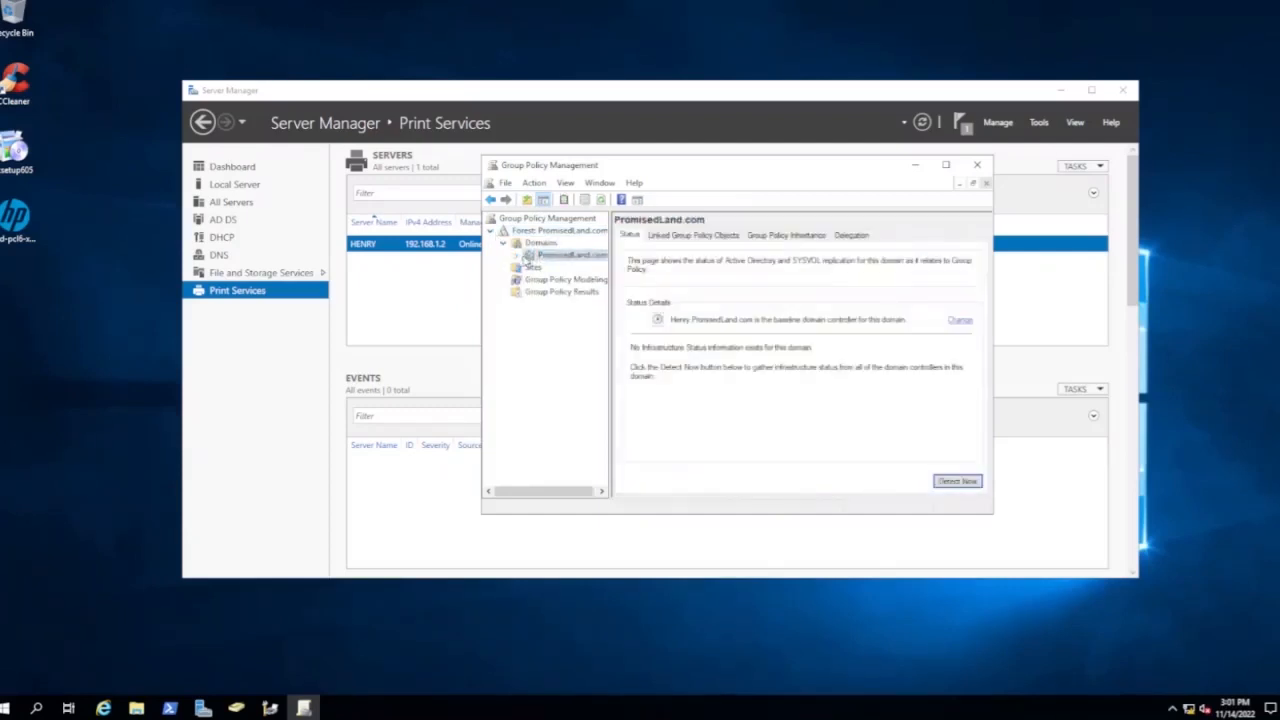
click(516, 257)
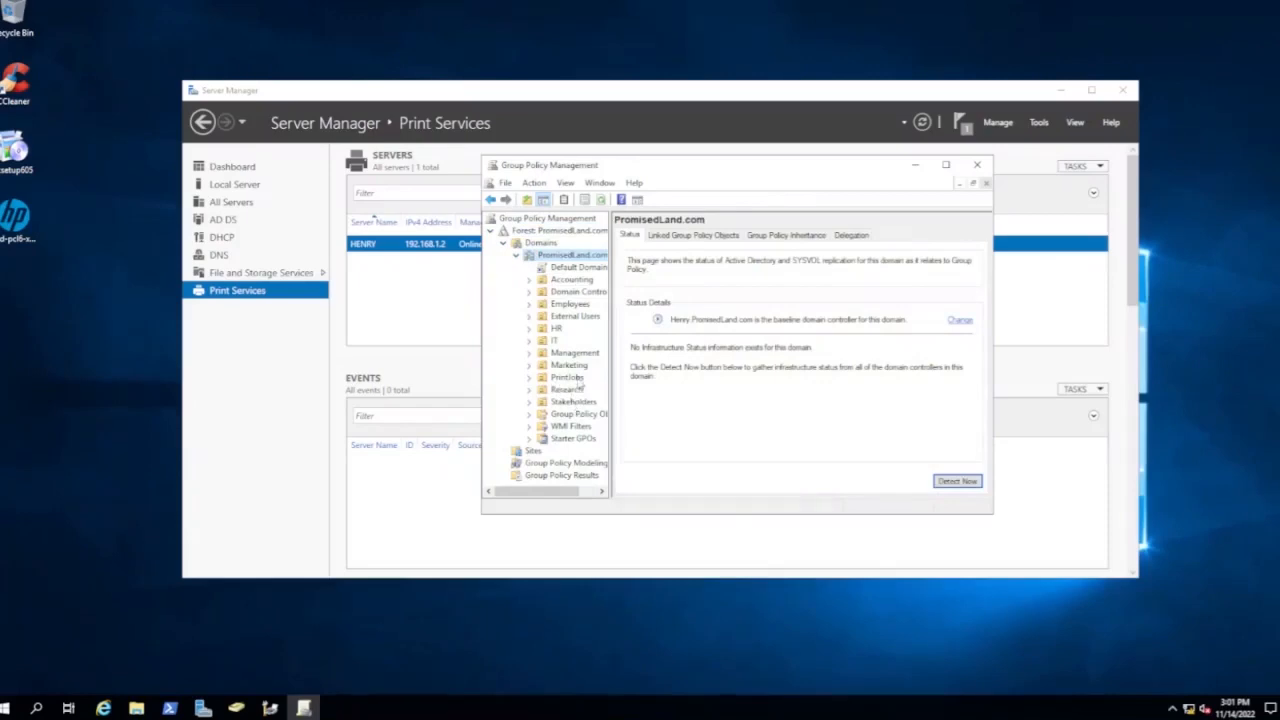
- Create a new GPO named MarketingGPO linked to the Marketing organizational unit
click(576, 366)
right_click(572, 365)
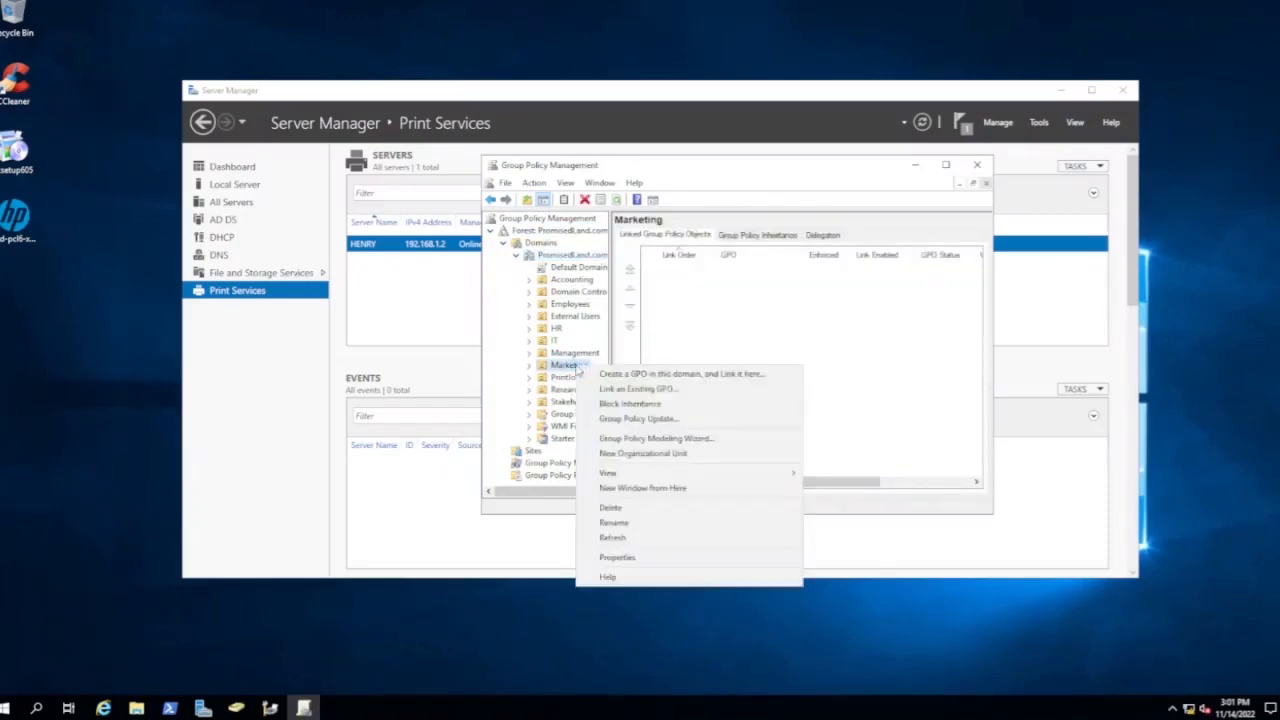
click(607, 376)
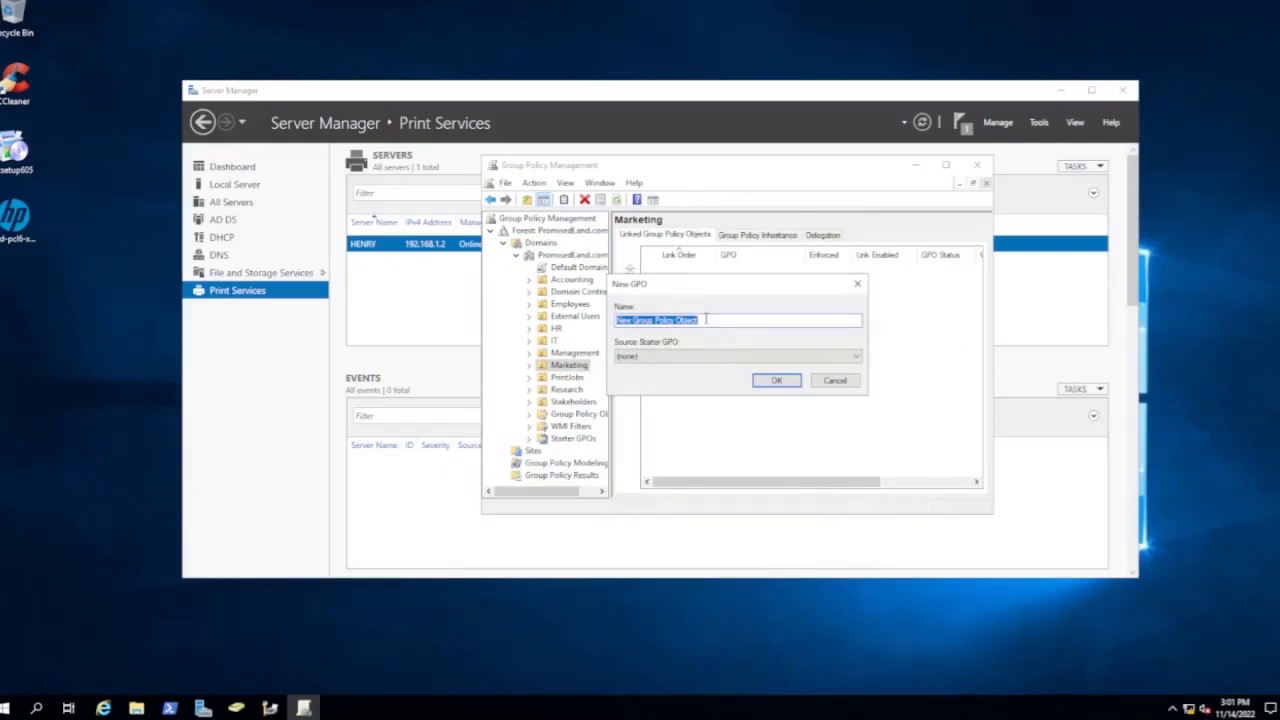
text(Ma)
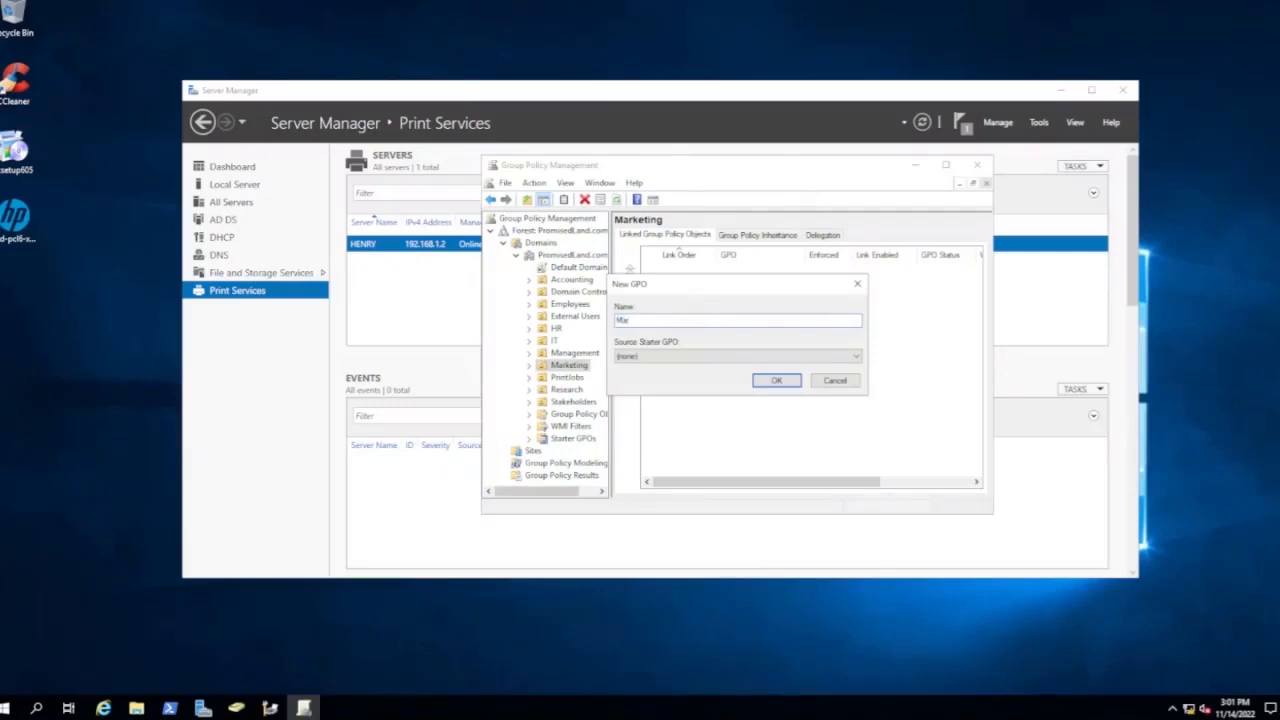
text(rketingGPO)
click(775, 382)
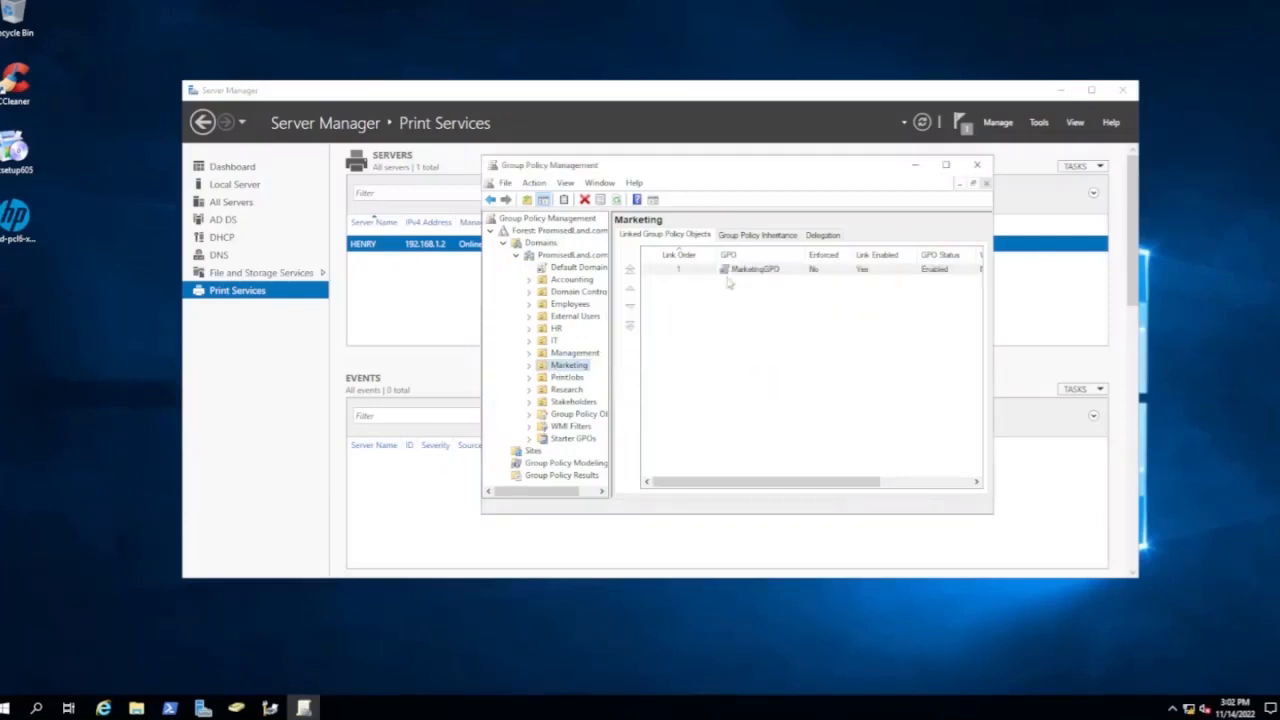
- Edit MarketingGPO and enable the computer policy "Allow printers to be published" under the Printers administrative templates
click(740, 270)
right_click(737, 271)
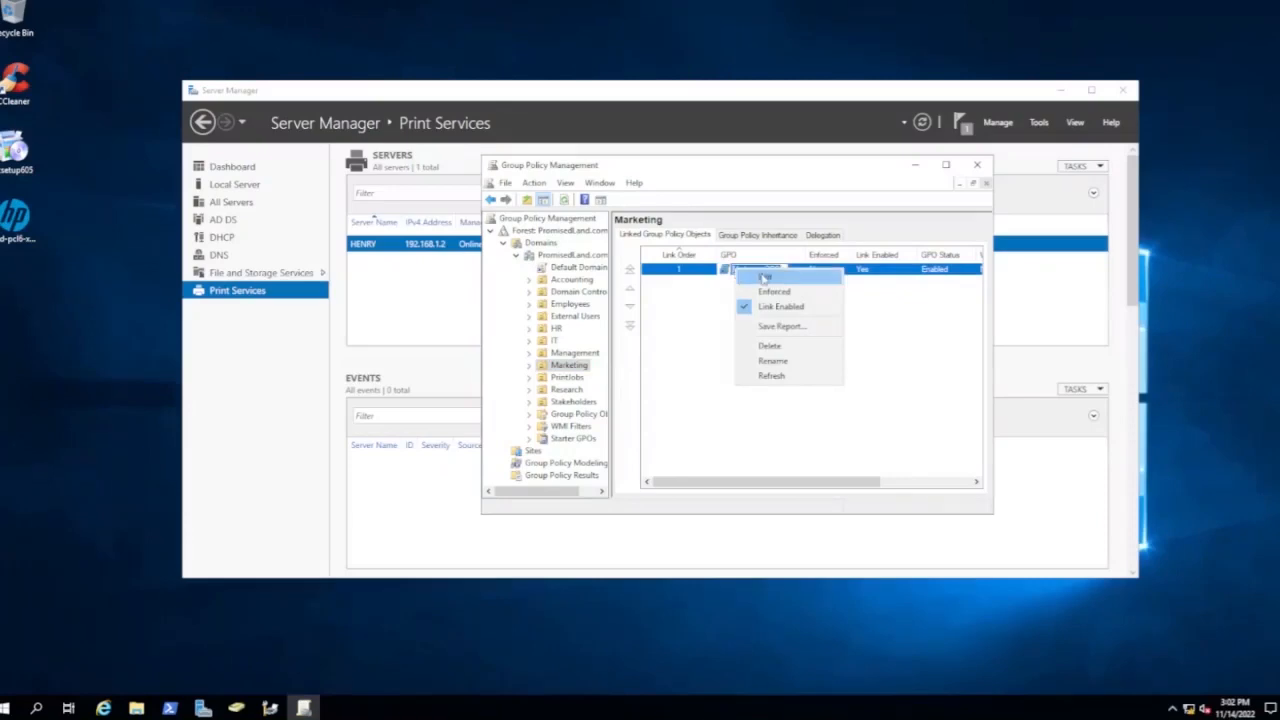
click(765, 278)
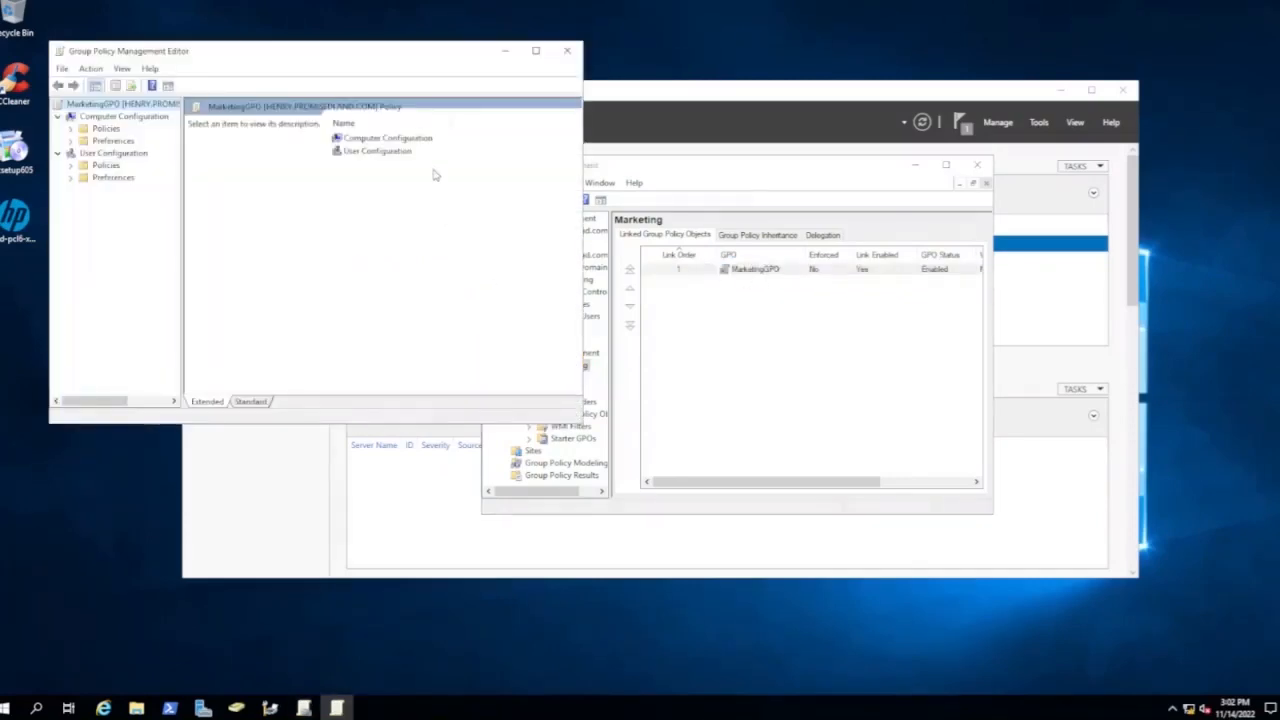
drag(386, 58, 807, 167)
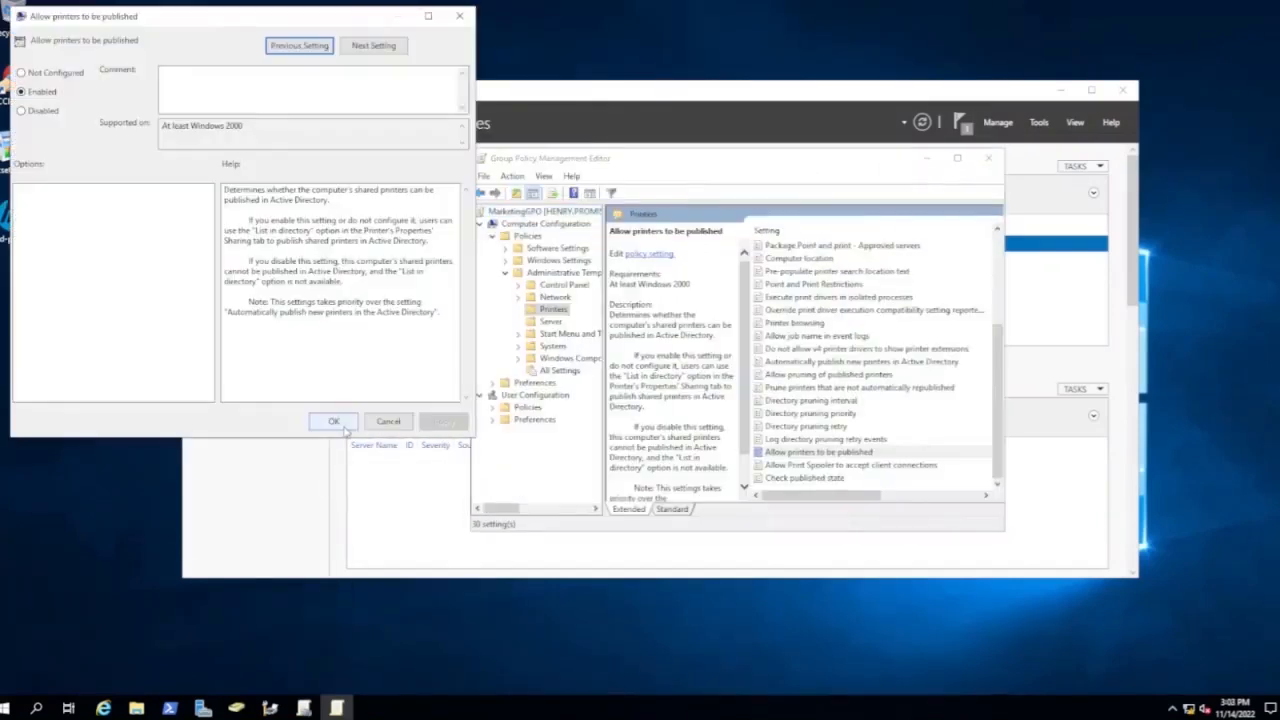
click(336, 421)
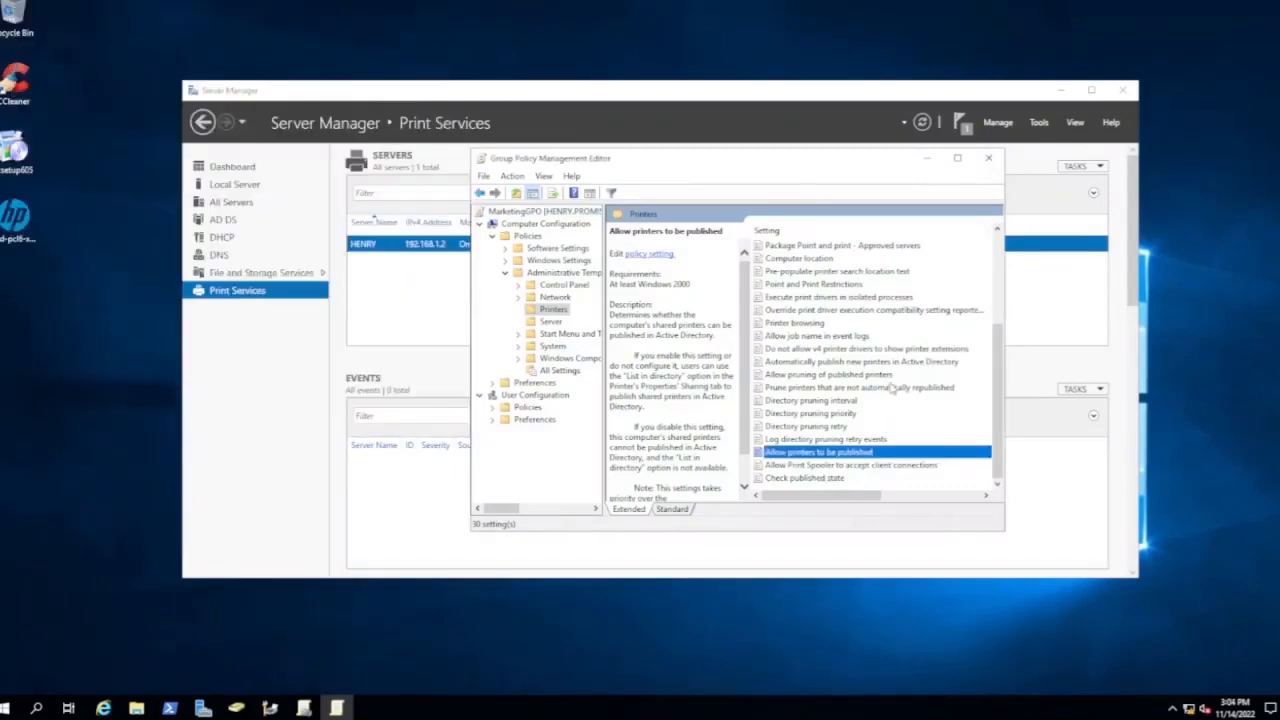
- Reopen the "Allow printers to be published" policy to check its state, and close the policy editor
double_click(838, 455)
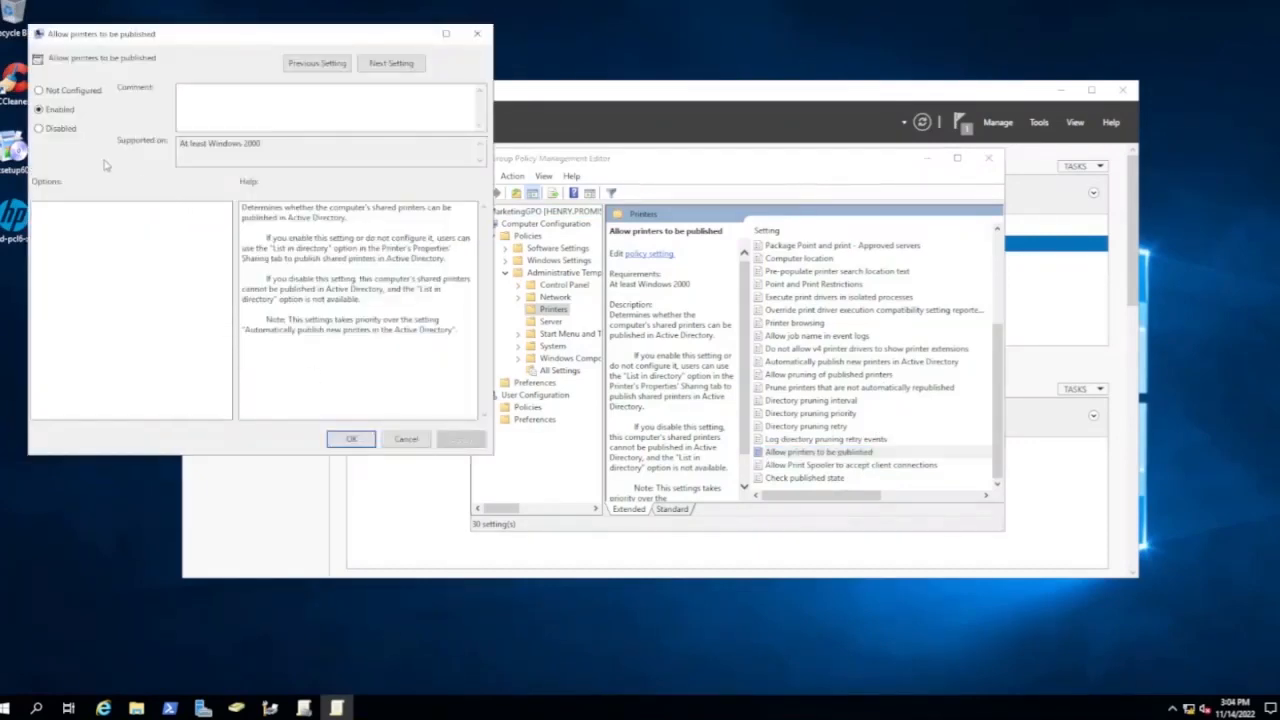
click(352, 441)
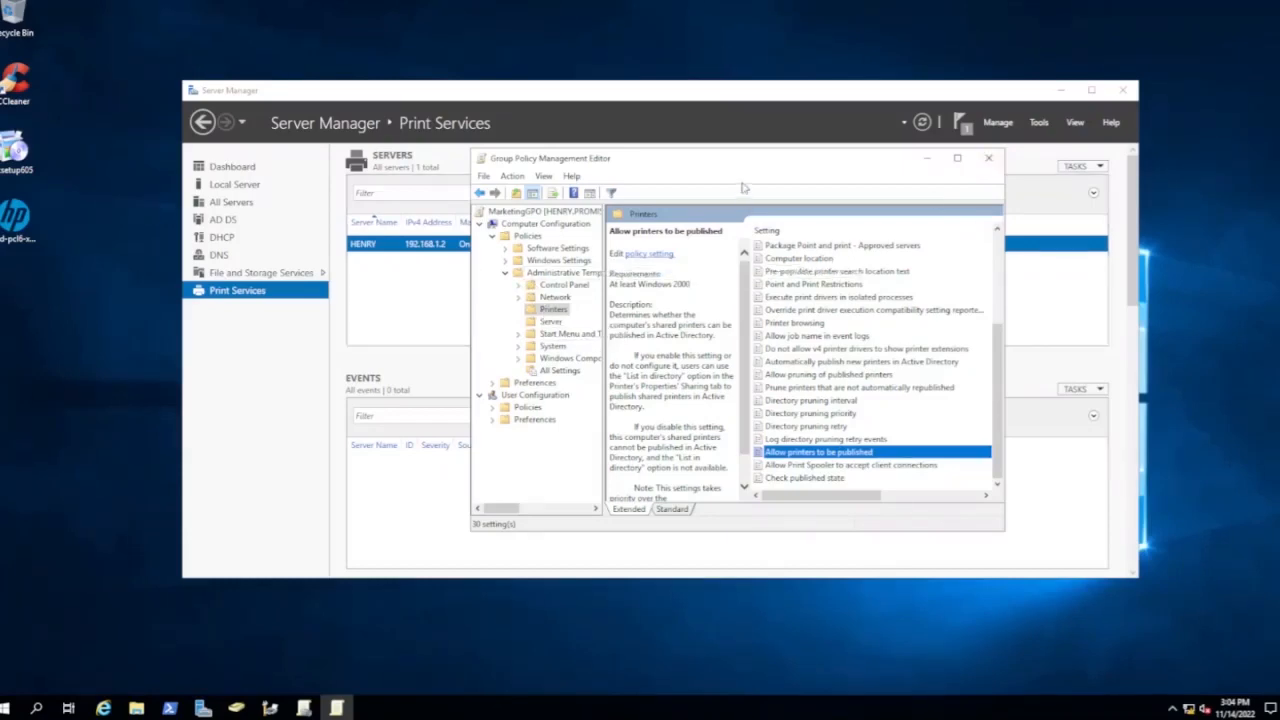
drag(738, 150, 930, 215)
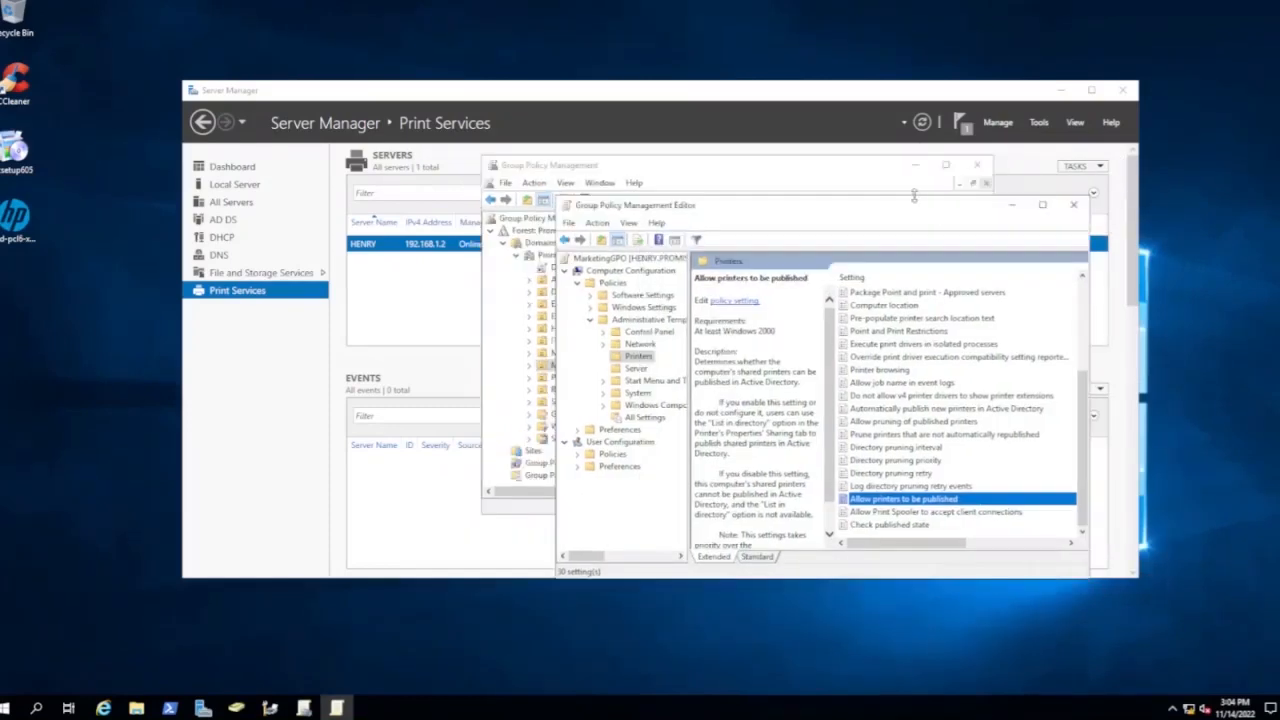
click(1070, 208)
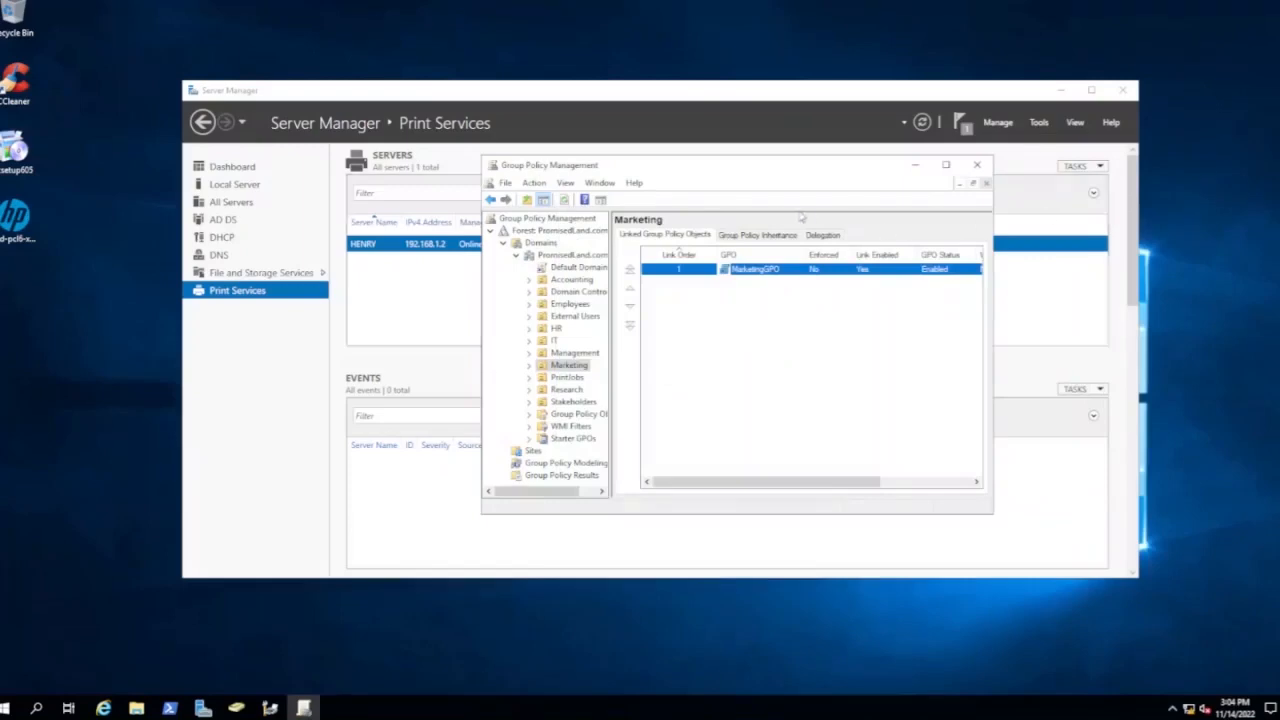
- Expand the Marketing unit and widen the tree to review its linked GPO, and close Group Policy Management
click(562, 367)
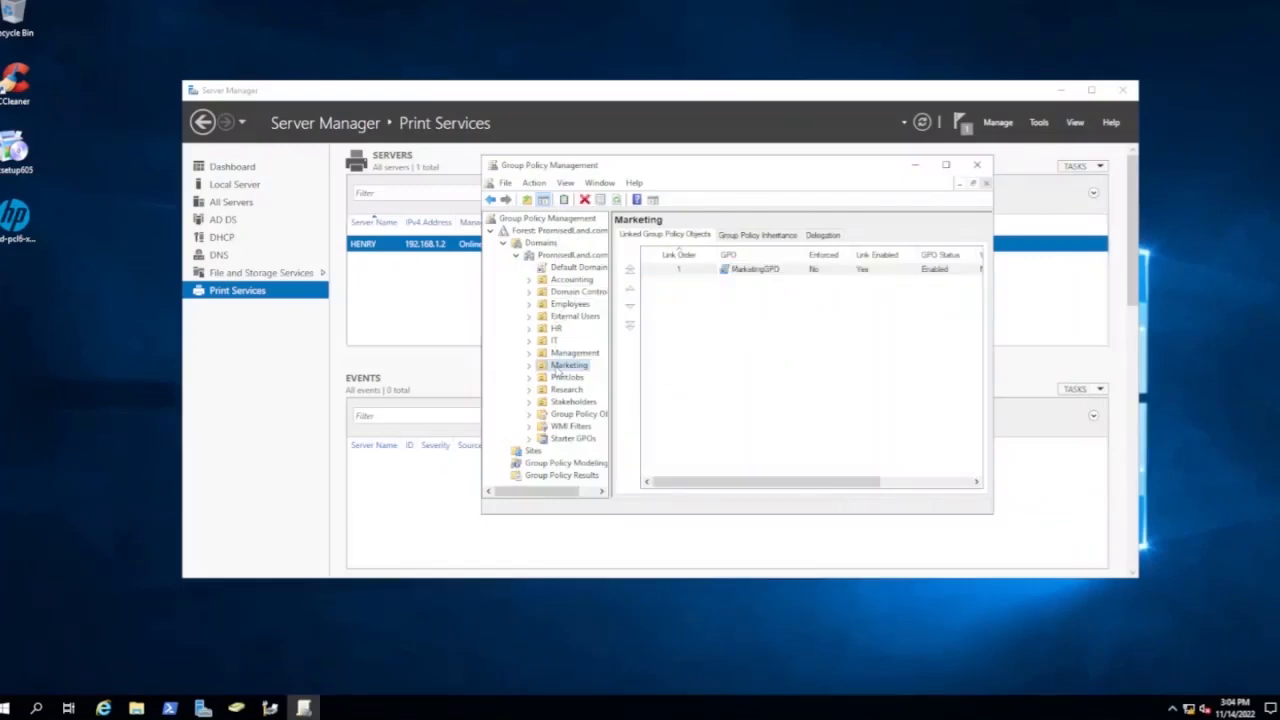
click(530, 367)
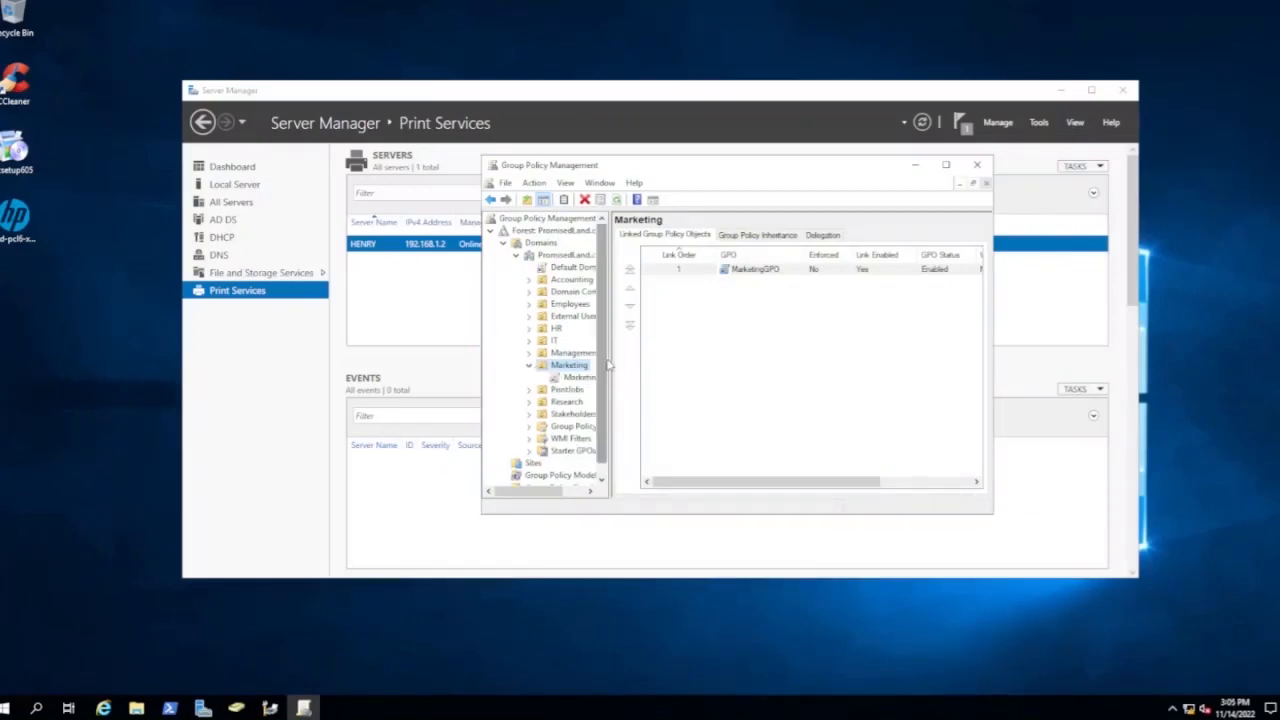
drag(607, 357, 668, 358)
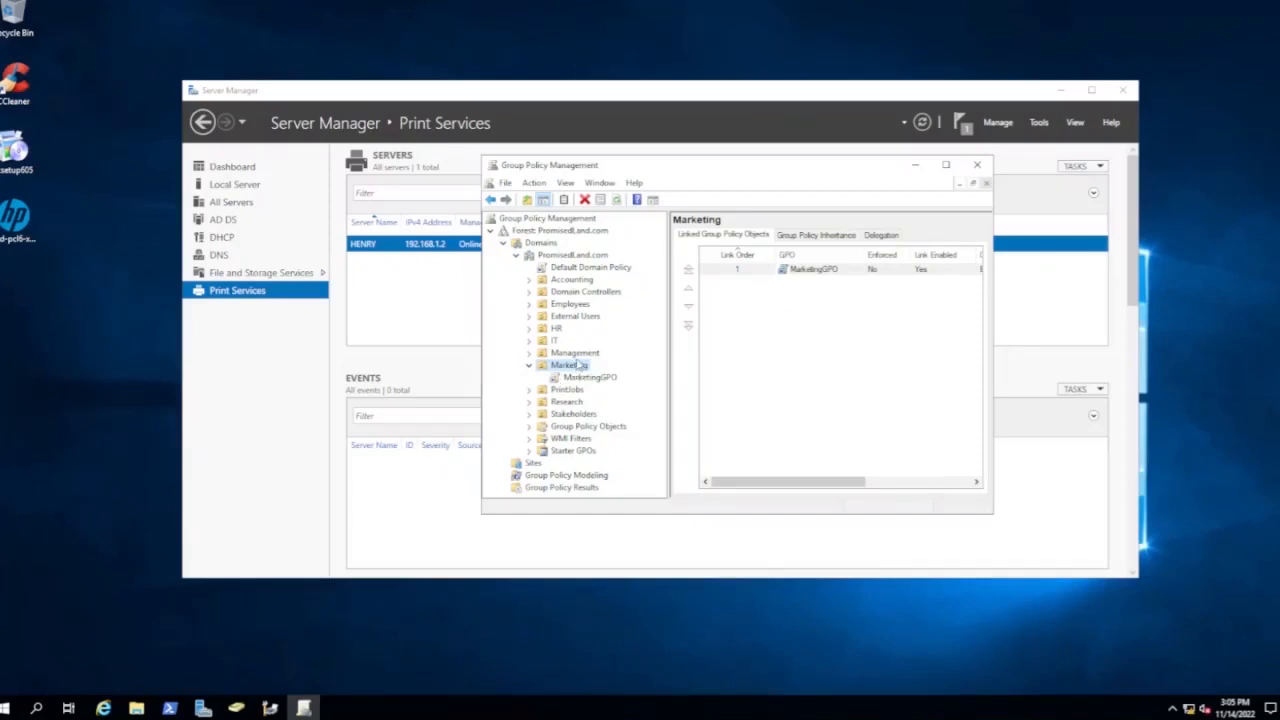
click(977, 168)
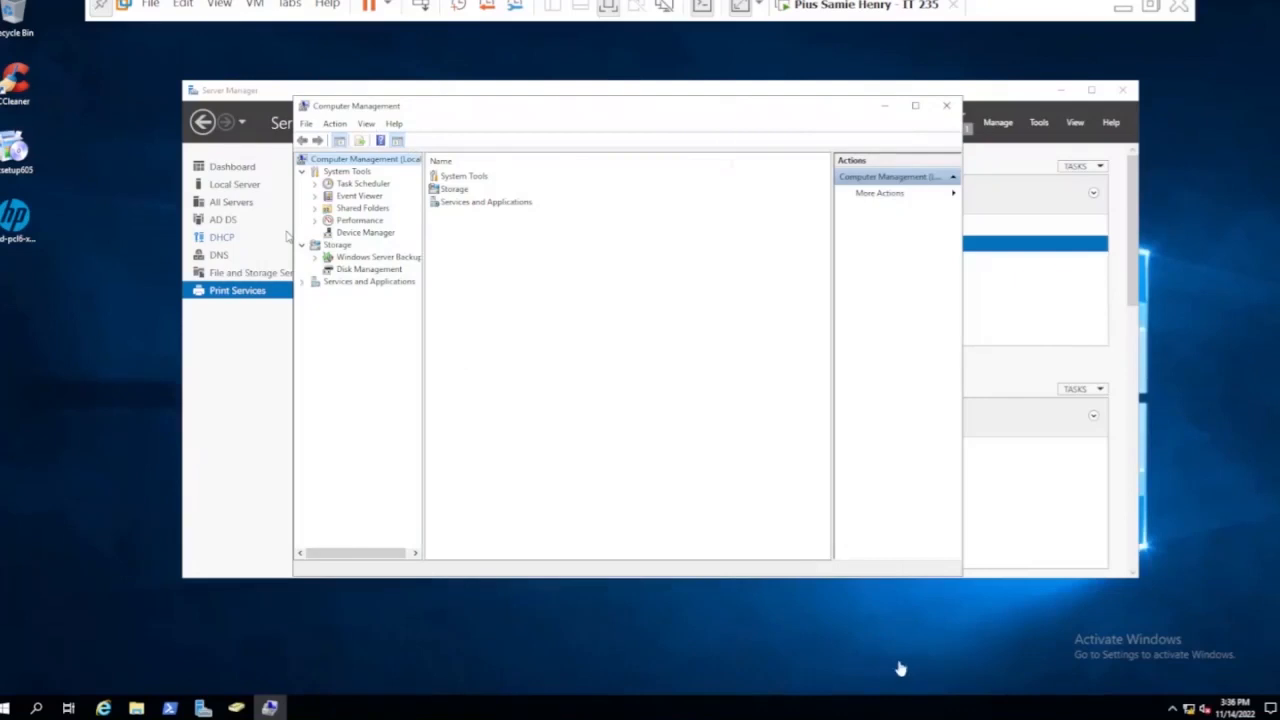
- Open Disk Management and bring the offline 30 GB Disk 2 online
click(360, 271)
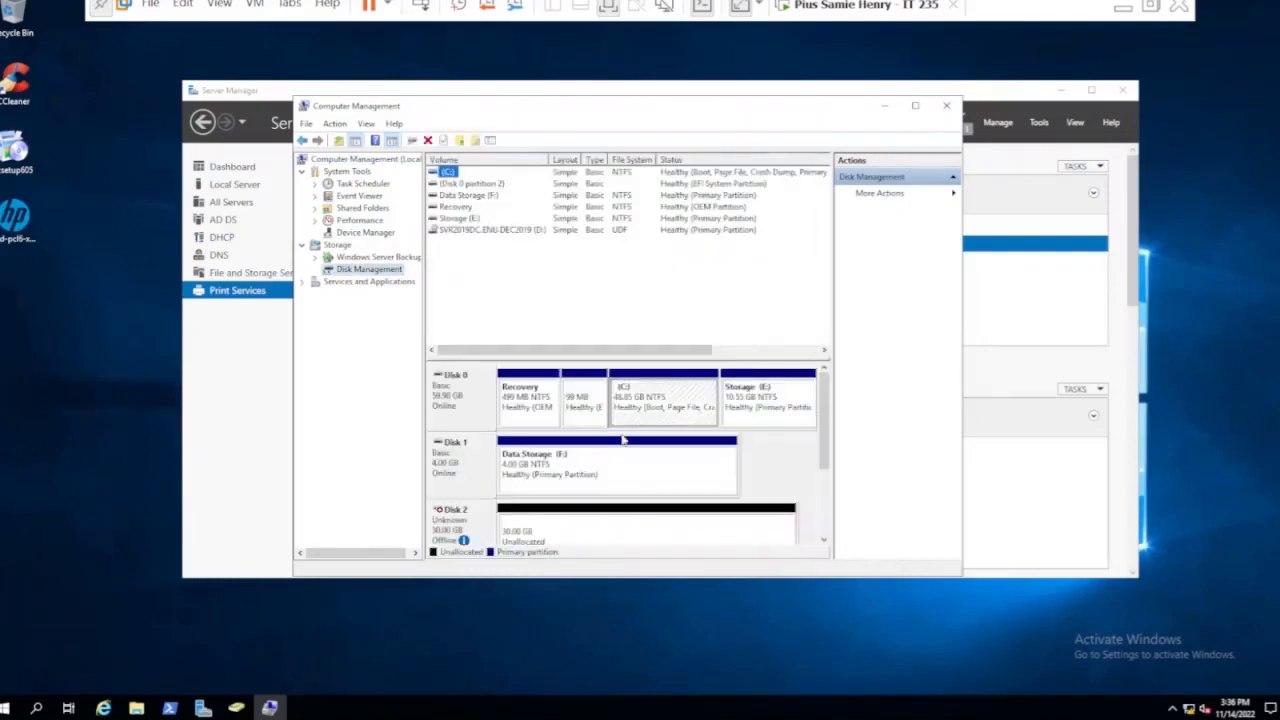
click(545, 537)
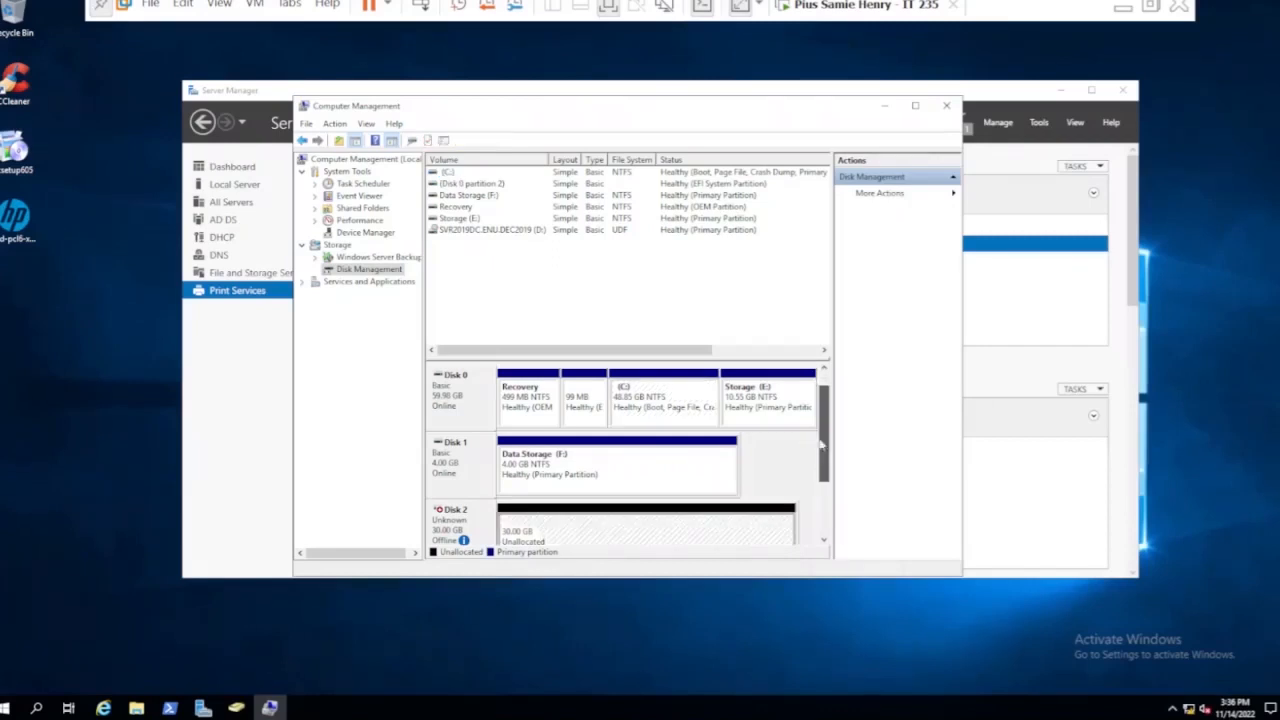
scroll(820, 443, down, 2)
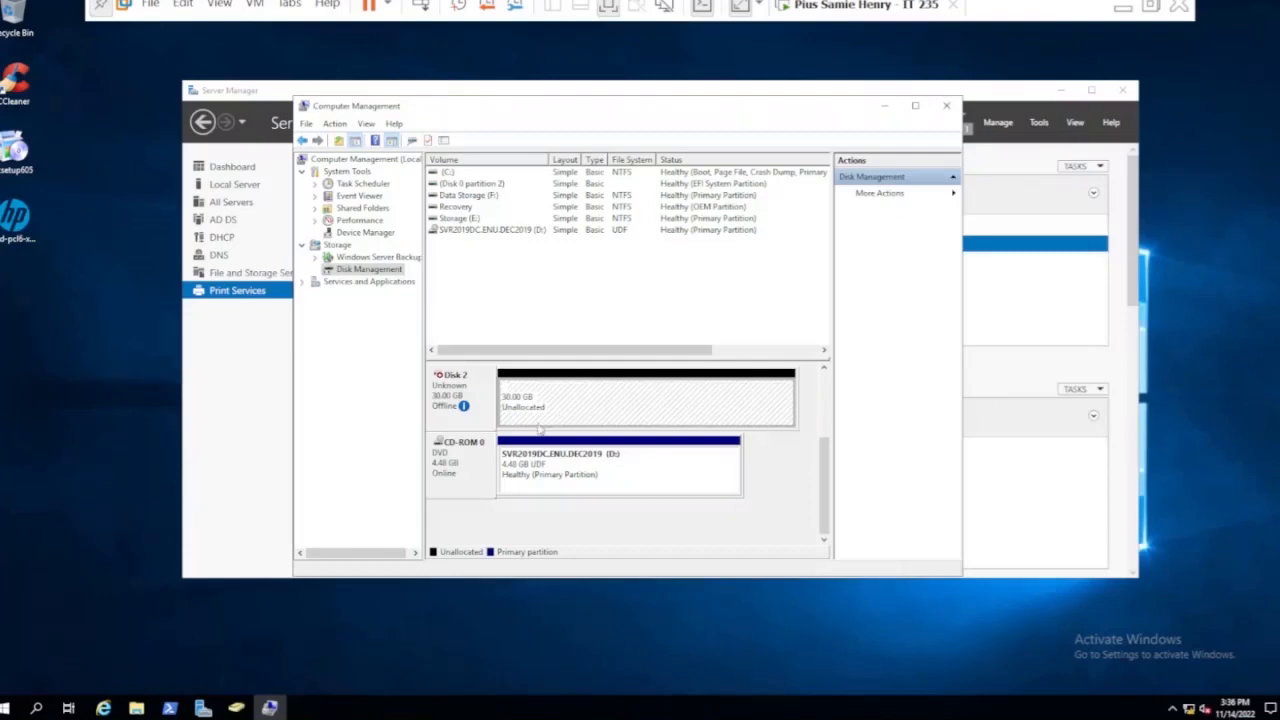
right_click(540, 403)
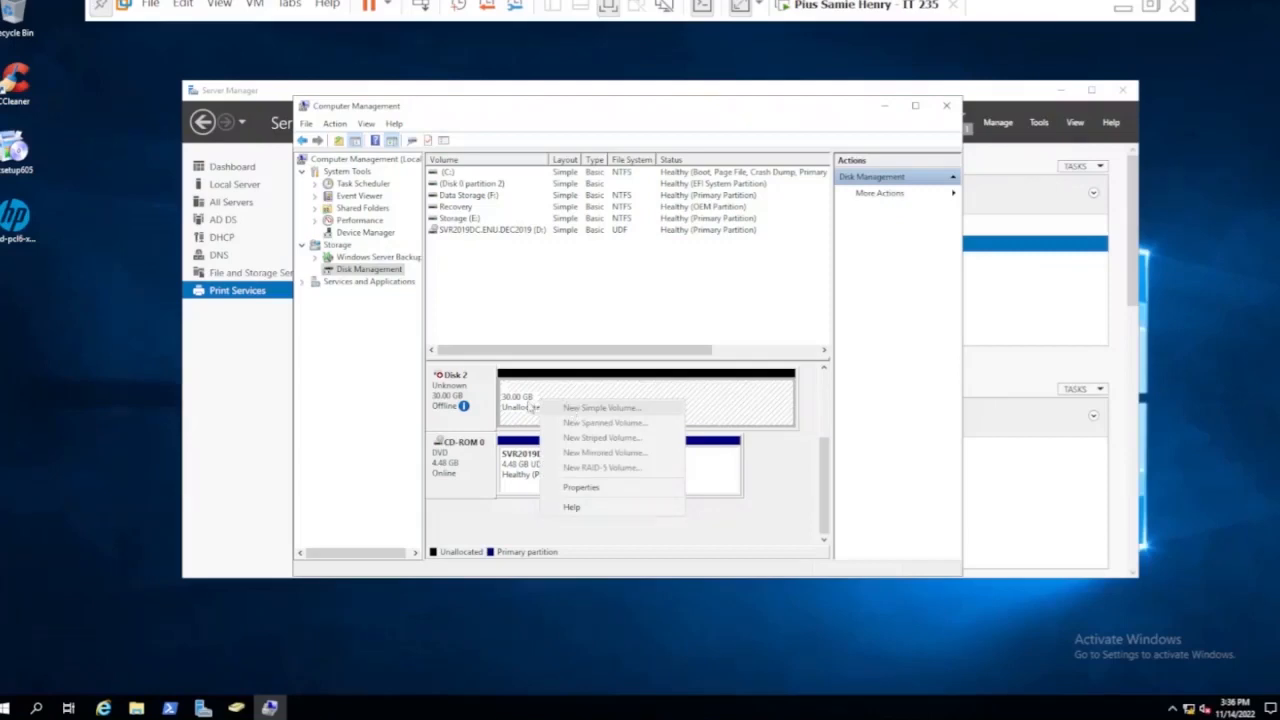
click(474, 392)
right_click(492, 390)
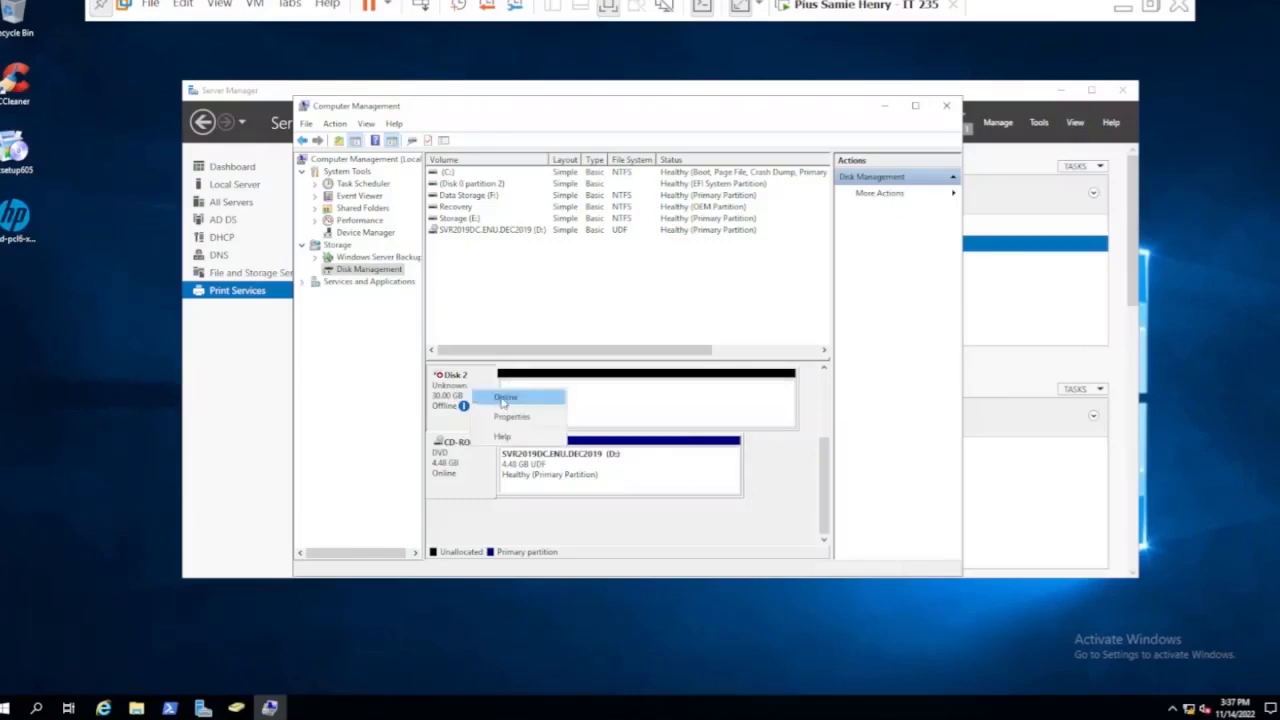
click(505, 398)
- Initialize Disk 2 with the GPT (GUID Partition Table) partition style
right_click(546, 405)
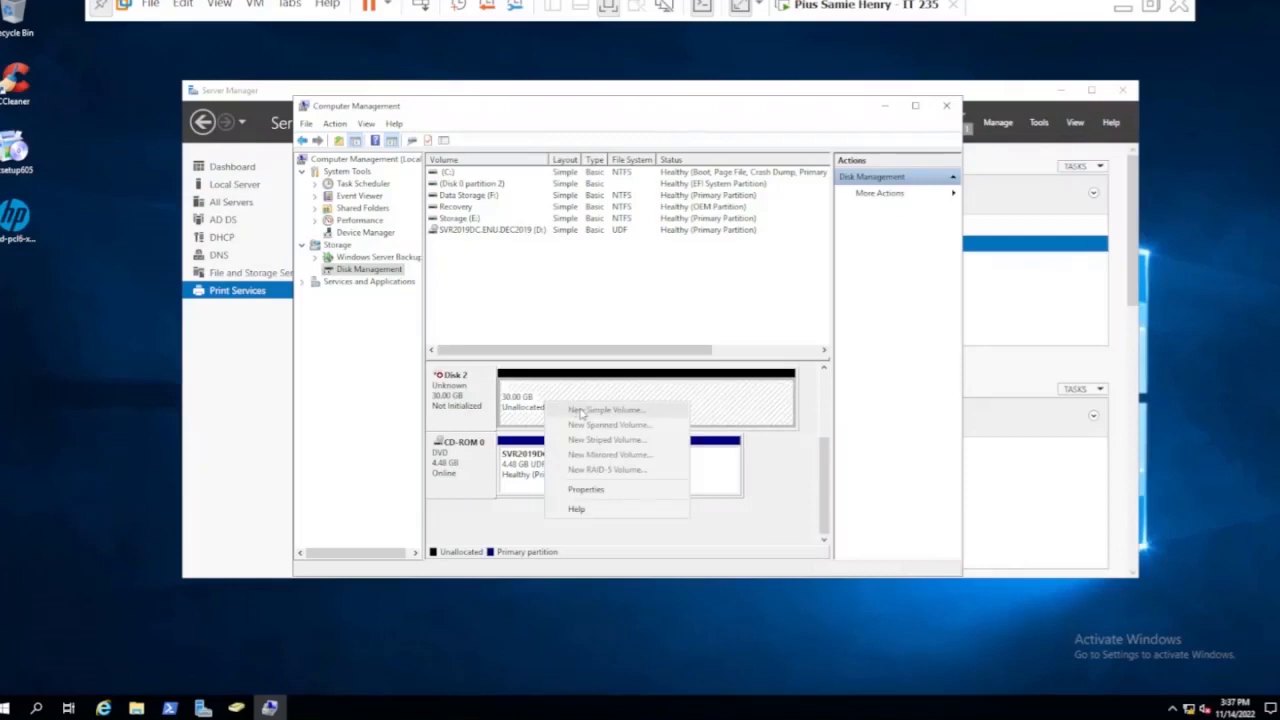
right_click(462, 405)
click(506, 411)
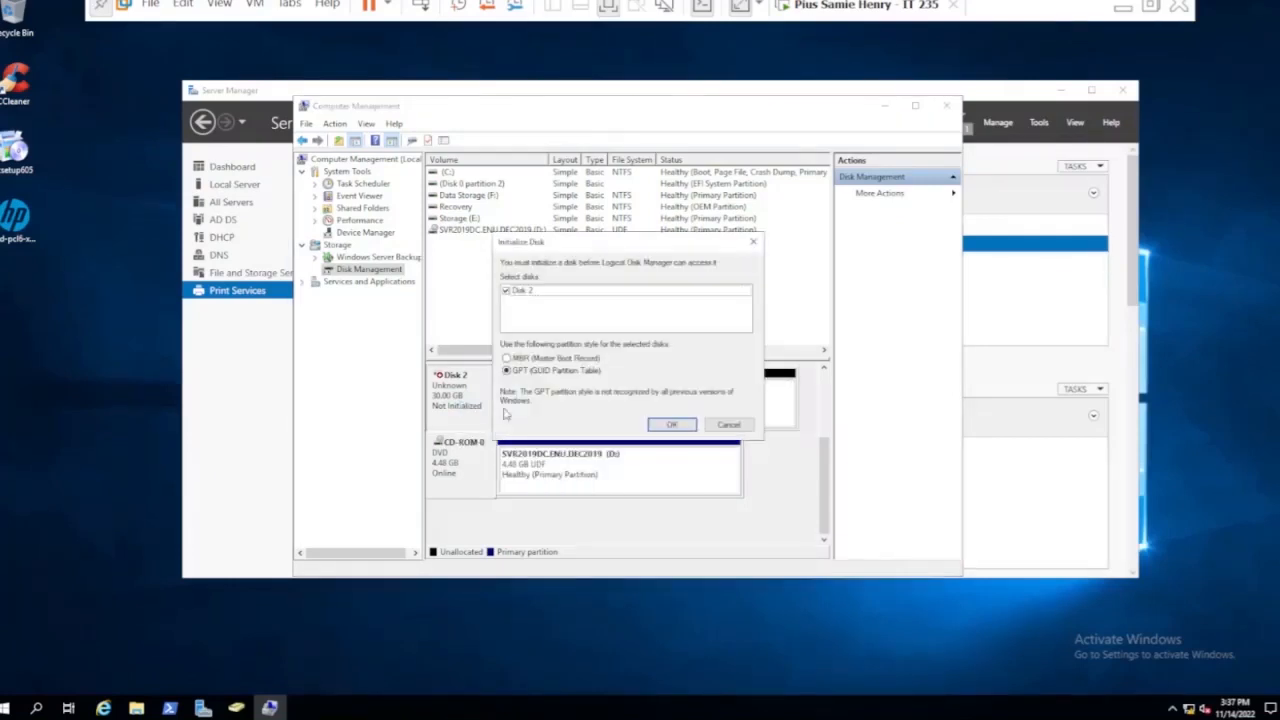
click(673, 426)
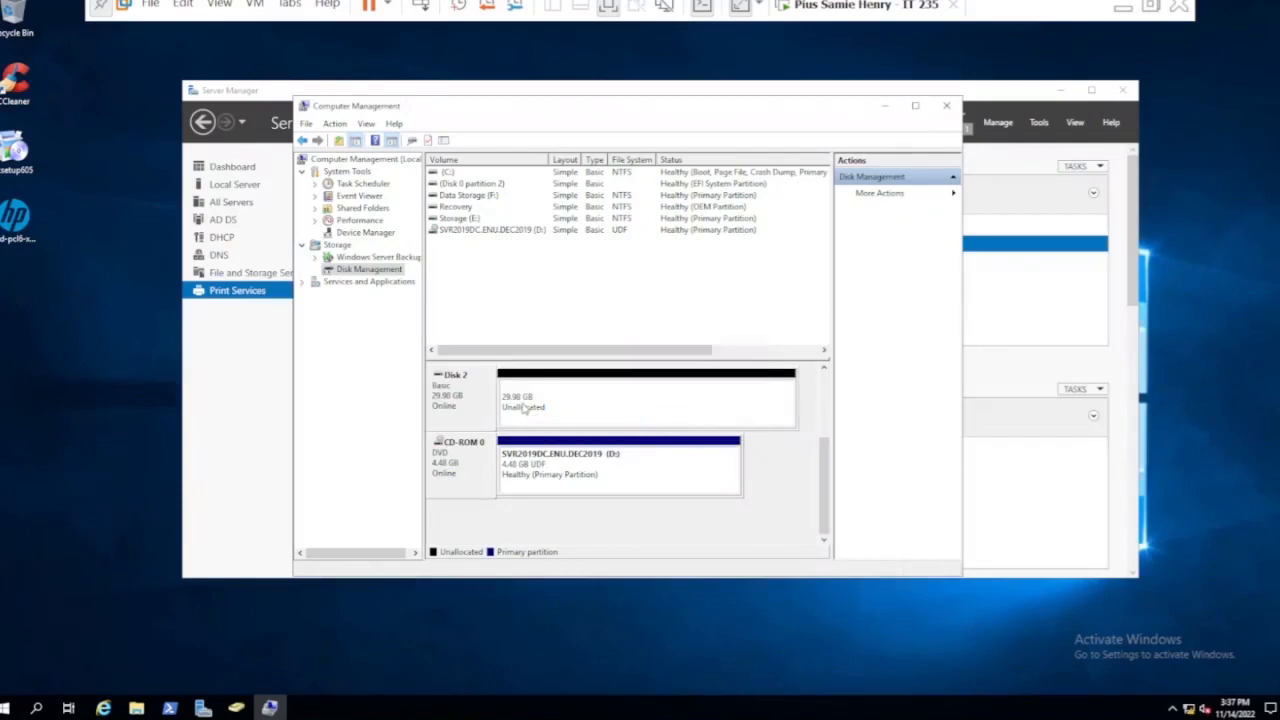
- Start a new simple volume on Disk 2's unallocated space, using the full 30702 MB and drive letter B
right_click(524, 409)
click(556, 410)
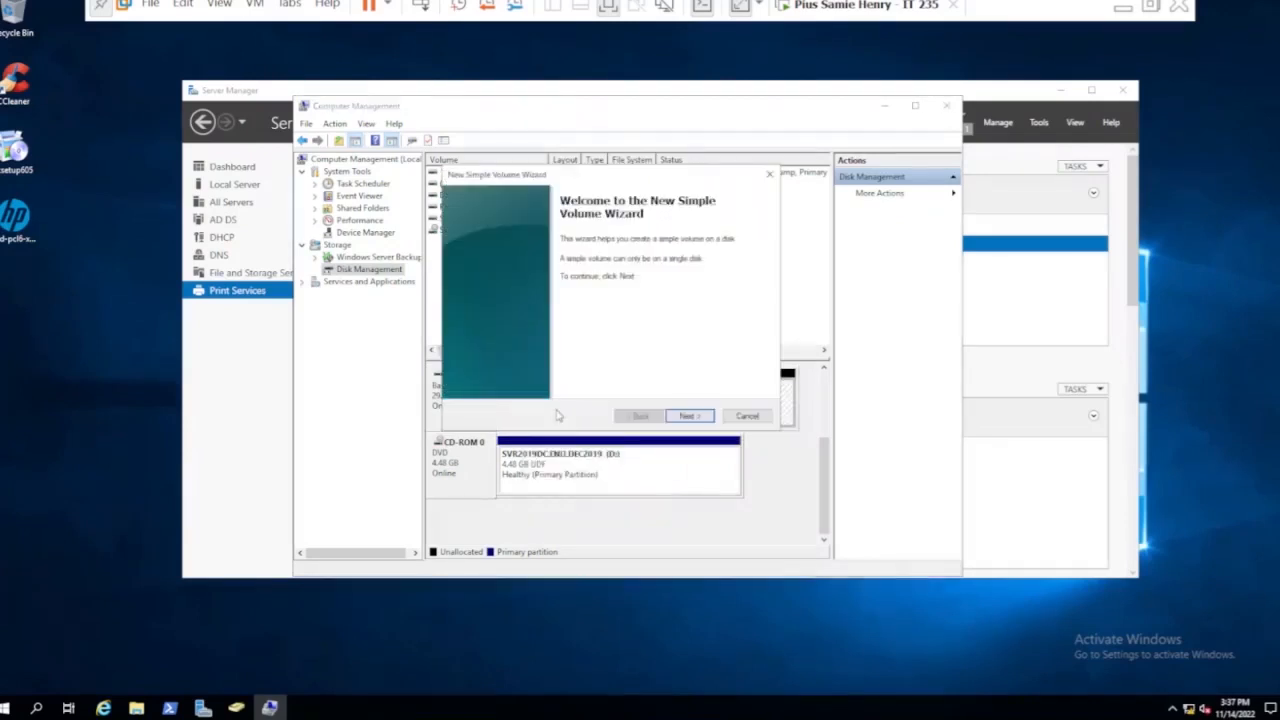
click(689, 415)
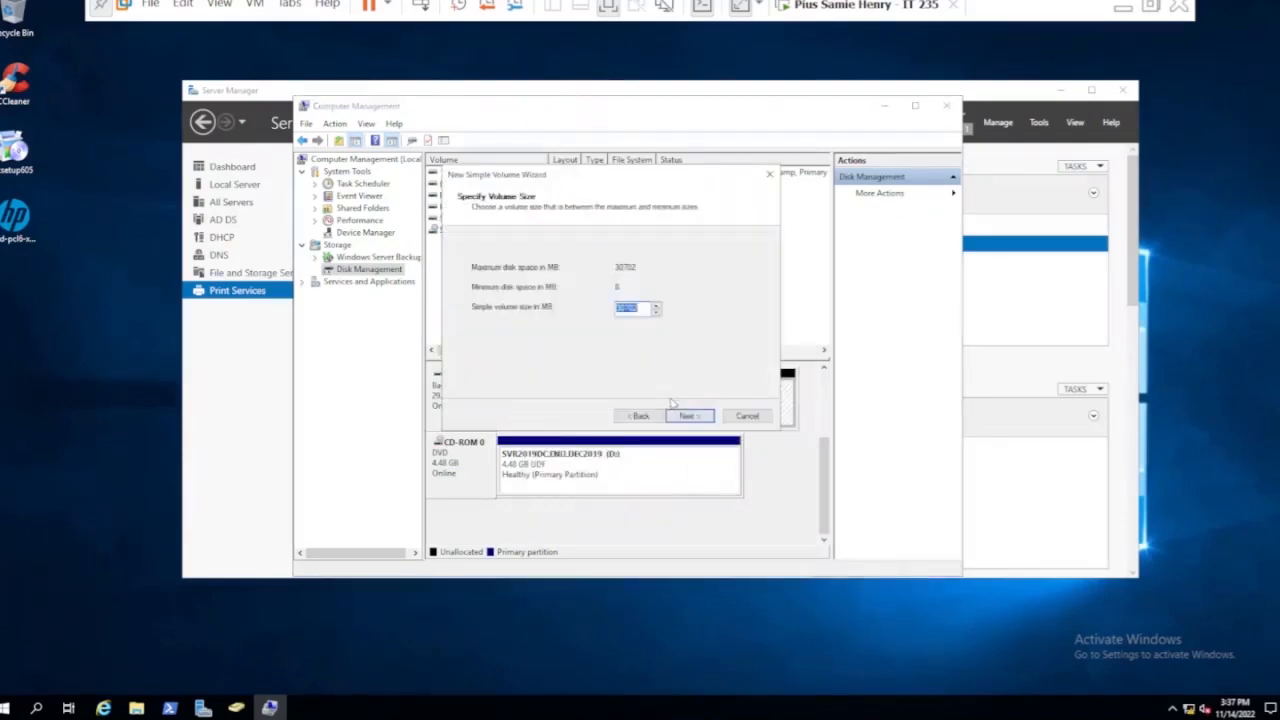
click(689, 416)
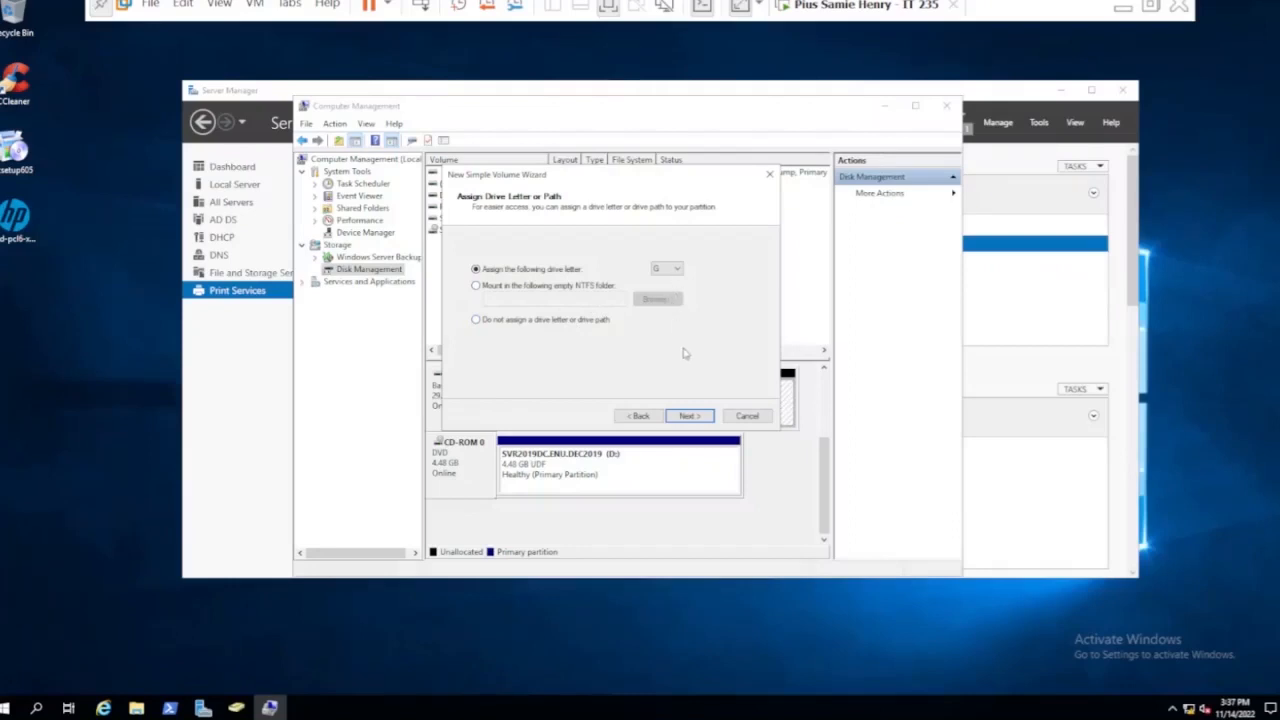
click(668, 268)
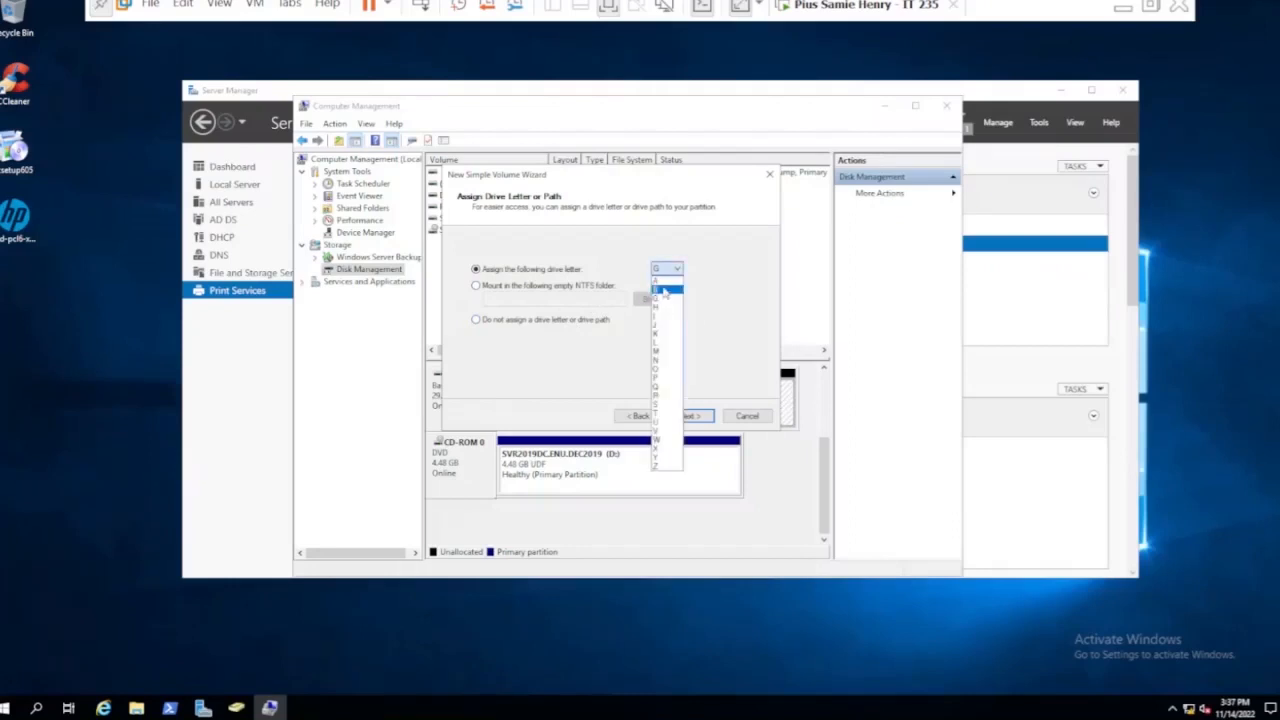
click(666, 290)
click(690, 416)
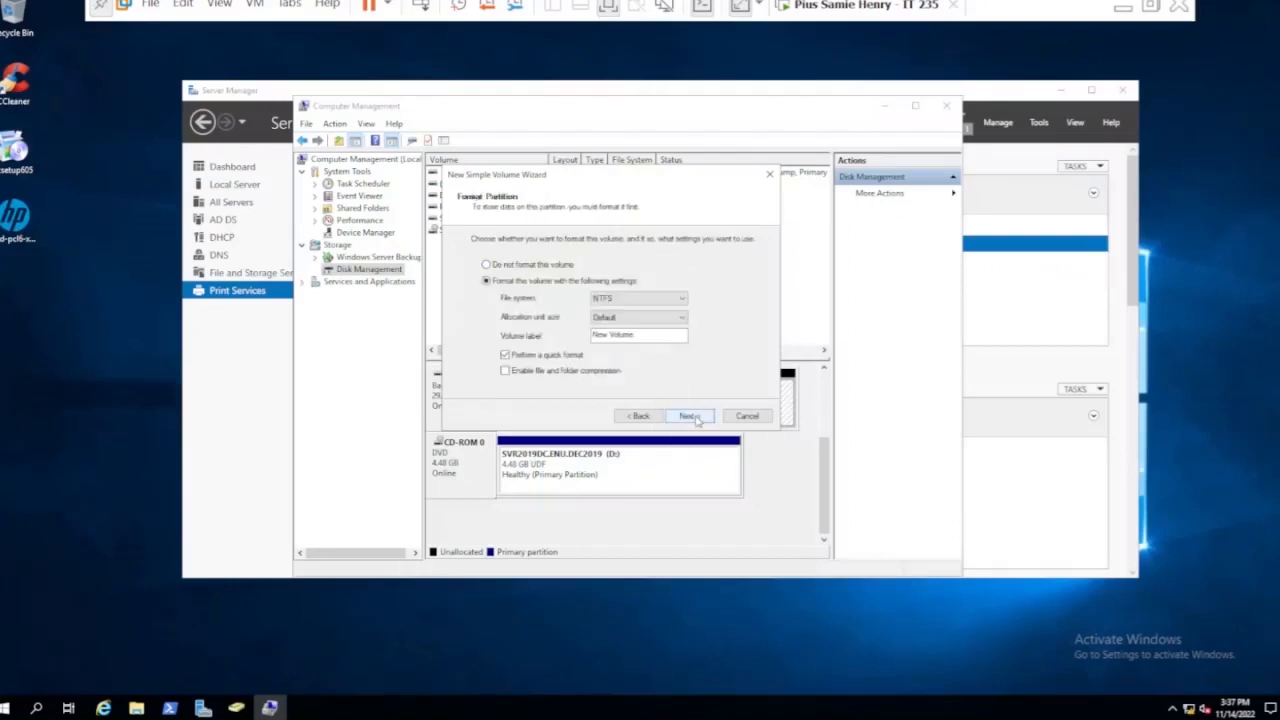
- Label the new volume Backup, finish creating it with an NTFS quick format, and minimize Computer Management
drag(638, 335, 590, 336)
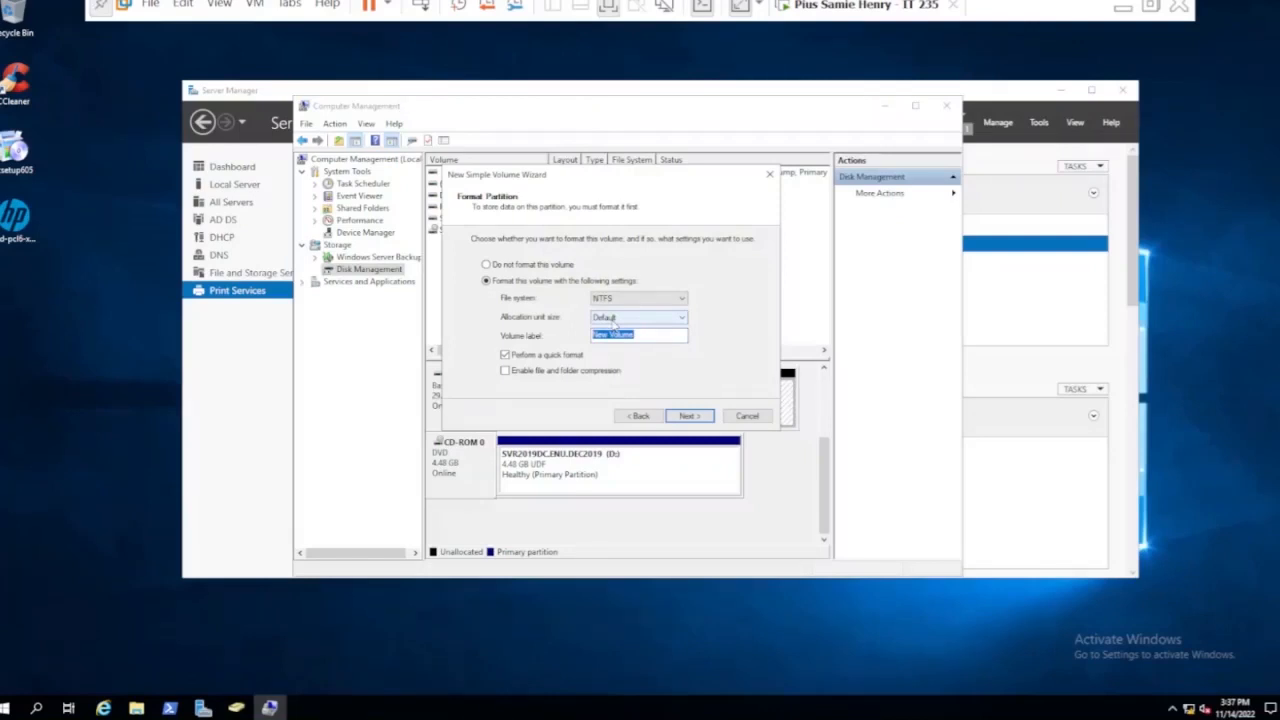
text(Backup)
click(686, 418)
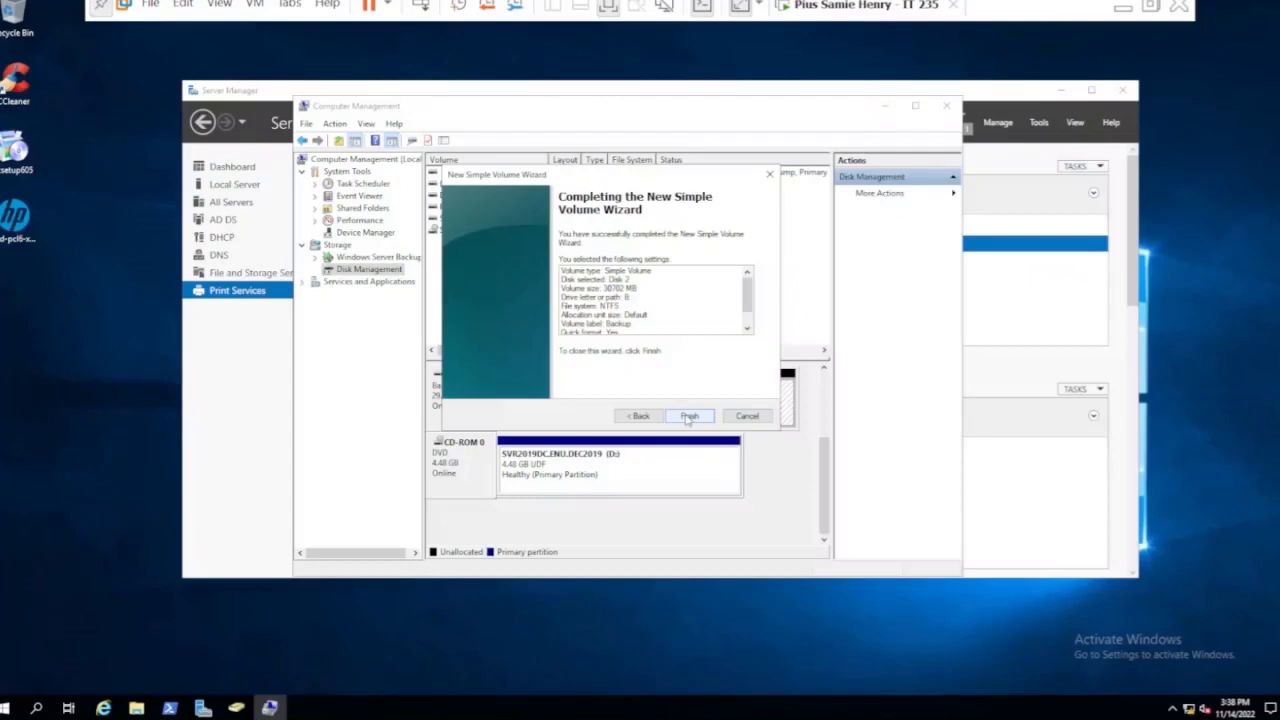
click(689, 416)
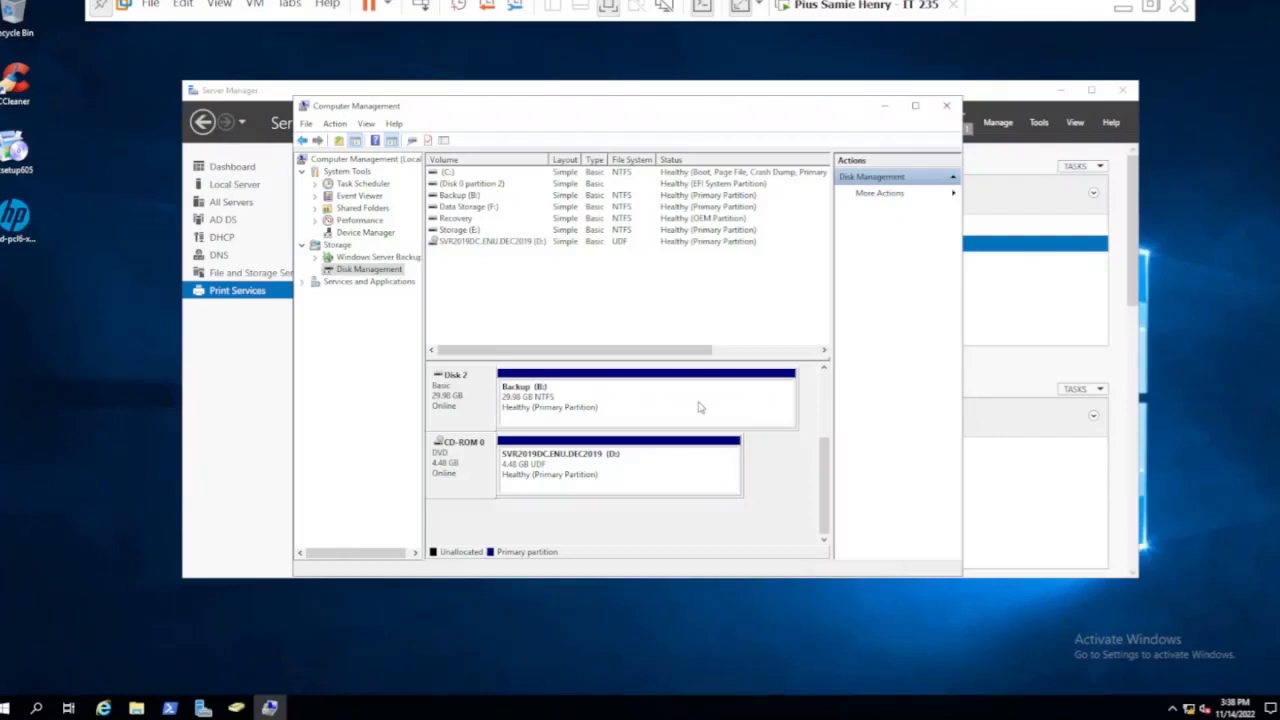
click(884, 106)
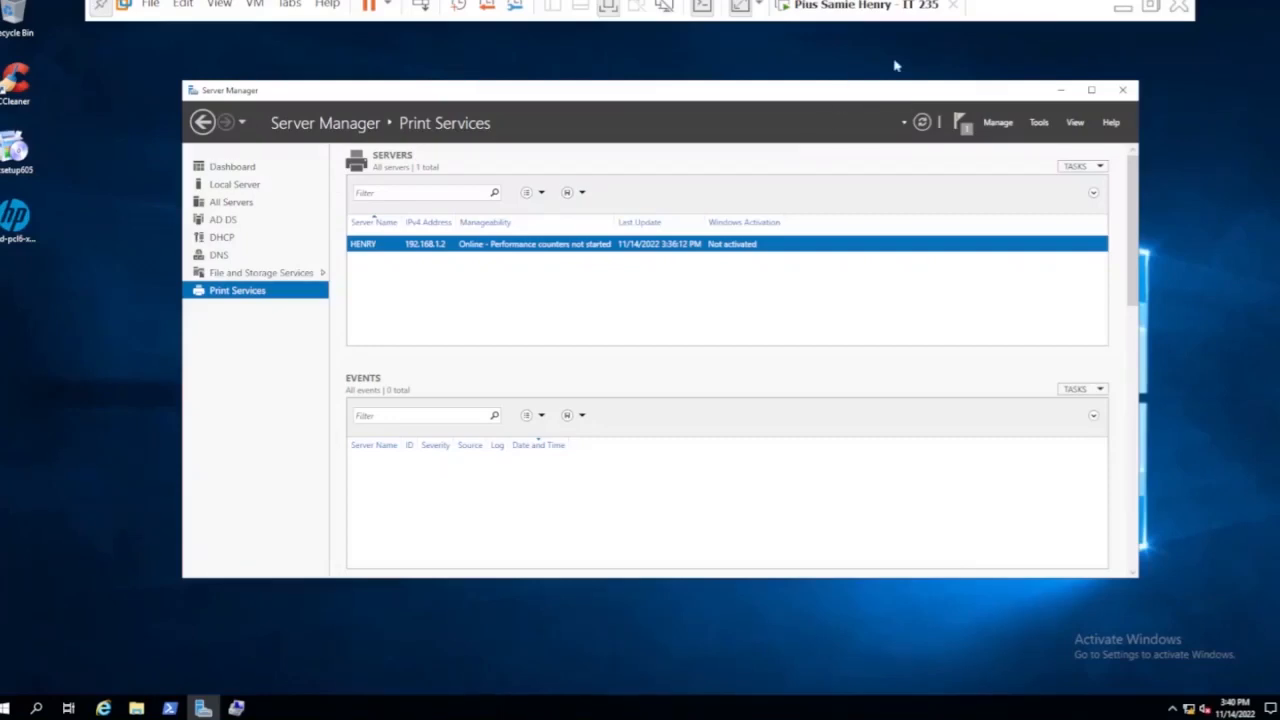
- Start adding roles and features as a role-based installation on the local server, and move the wizard to the middle of the screen
click(997, 123)
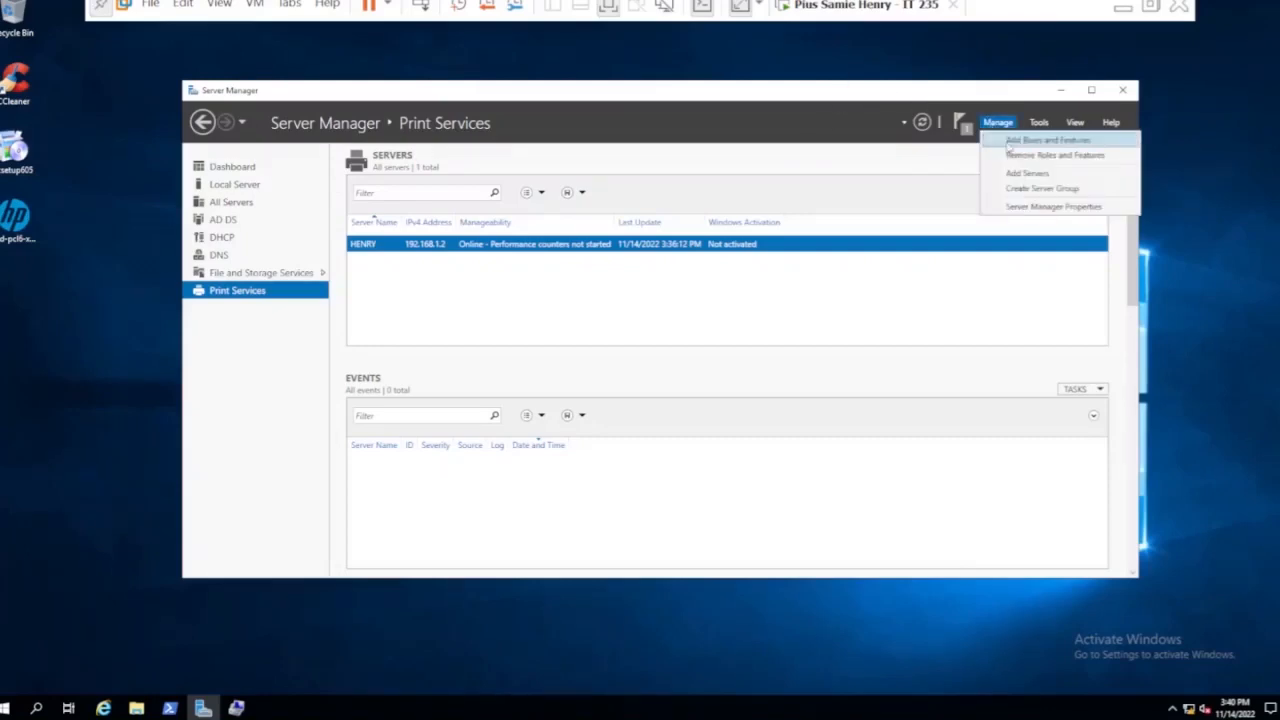
click(1010, 143)
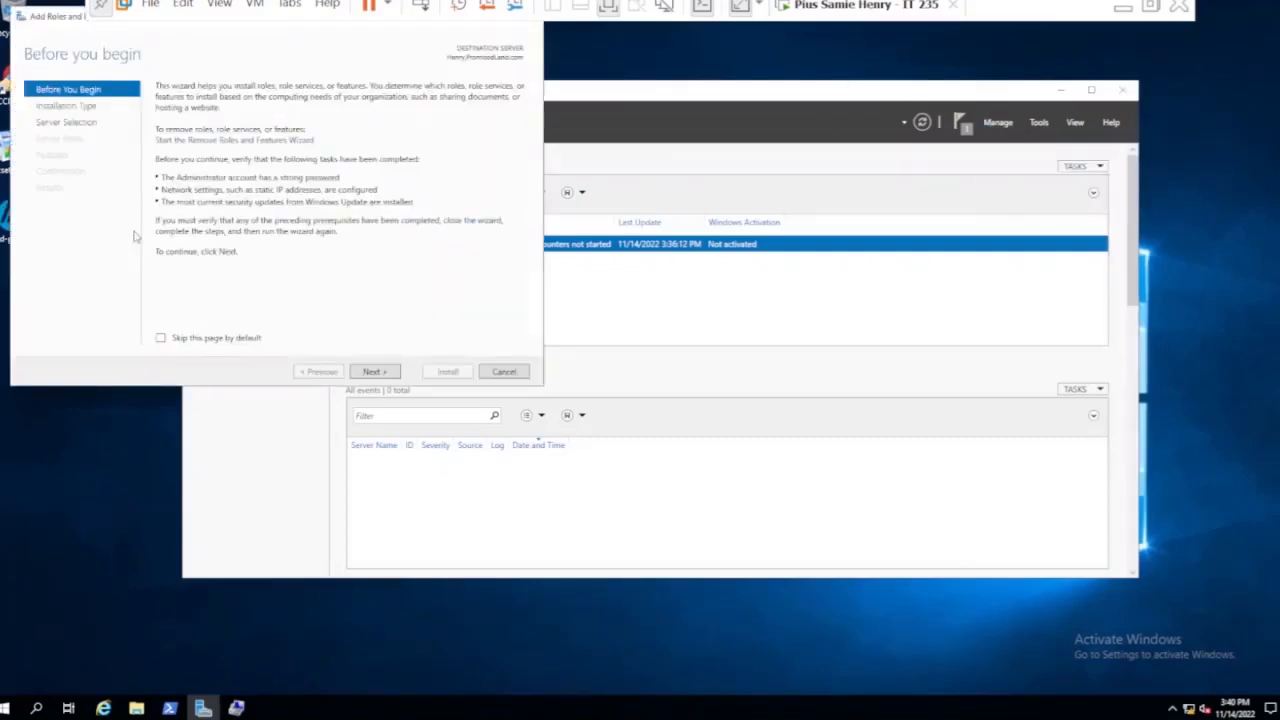
click(384, 376)
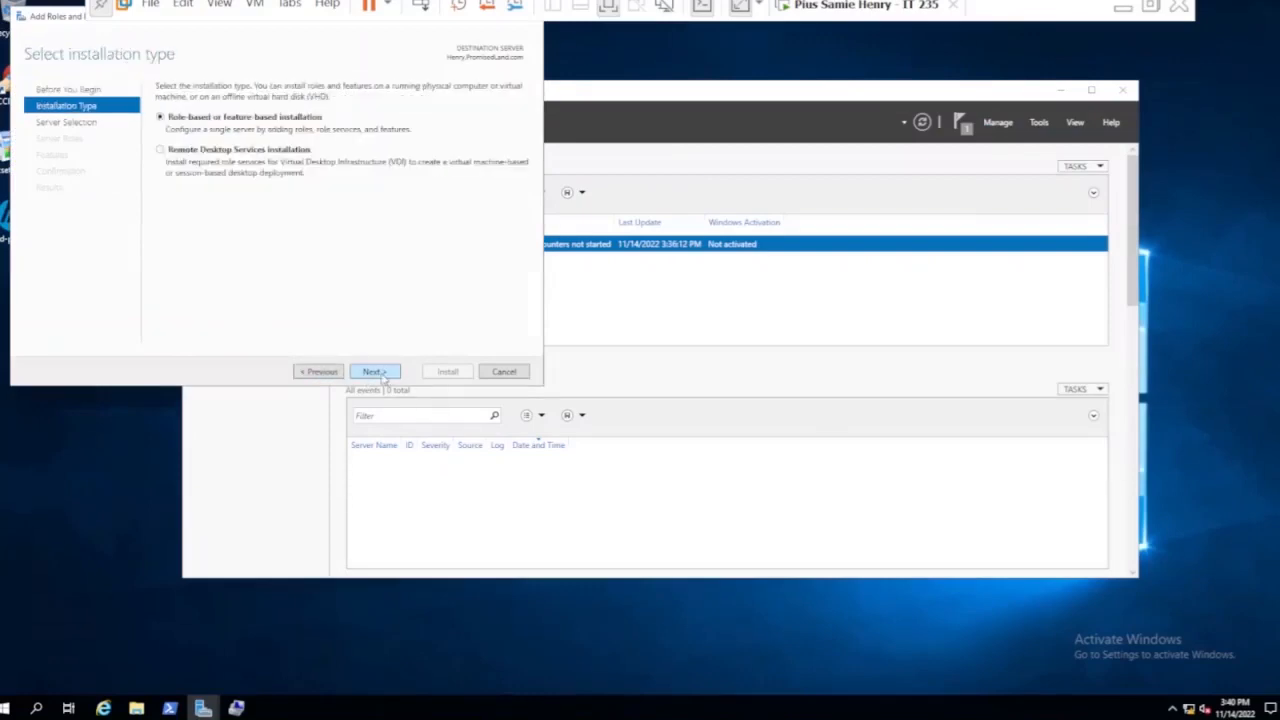
click(381, 375)
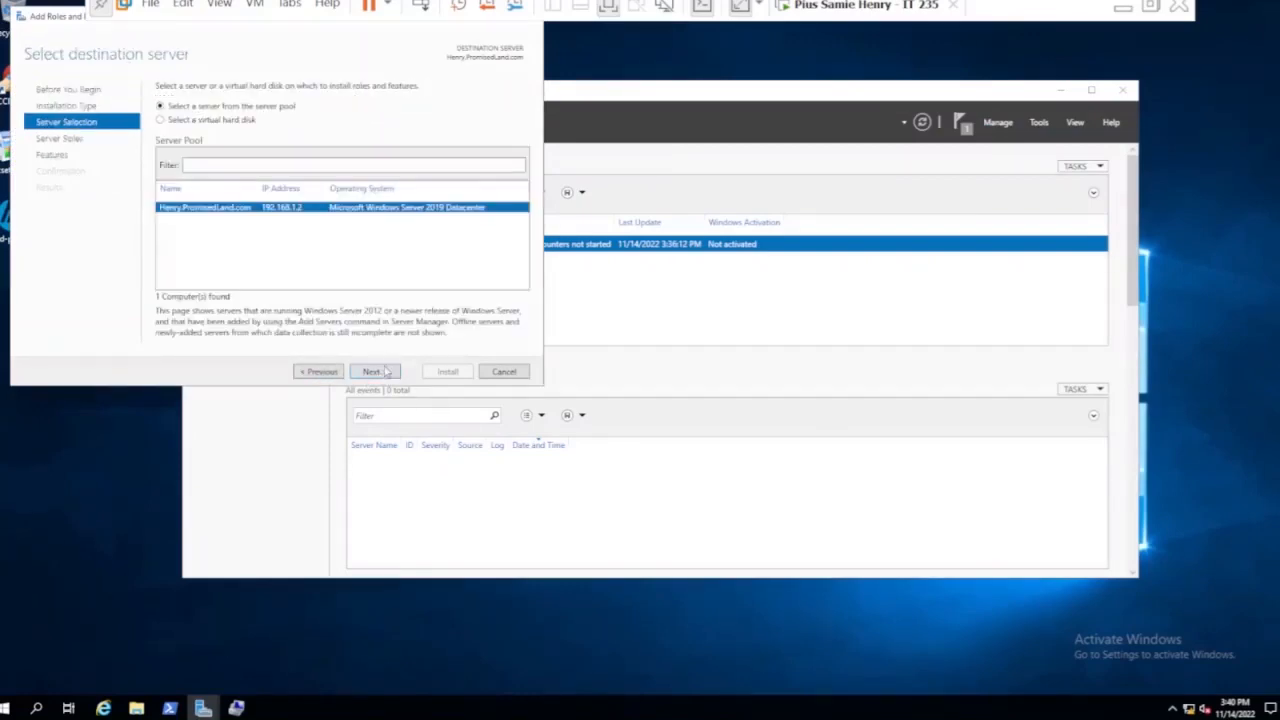
click(371, 375)
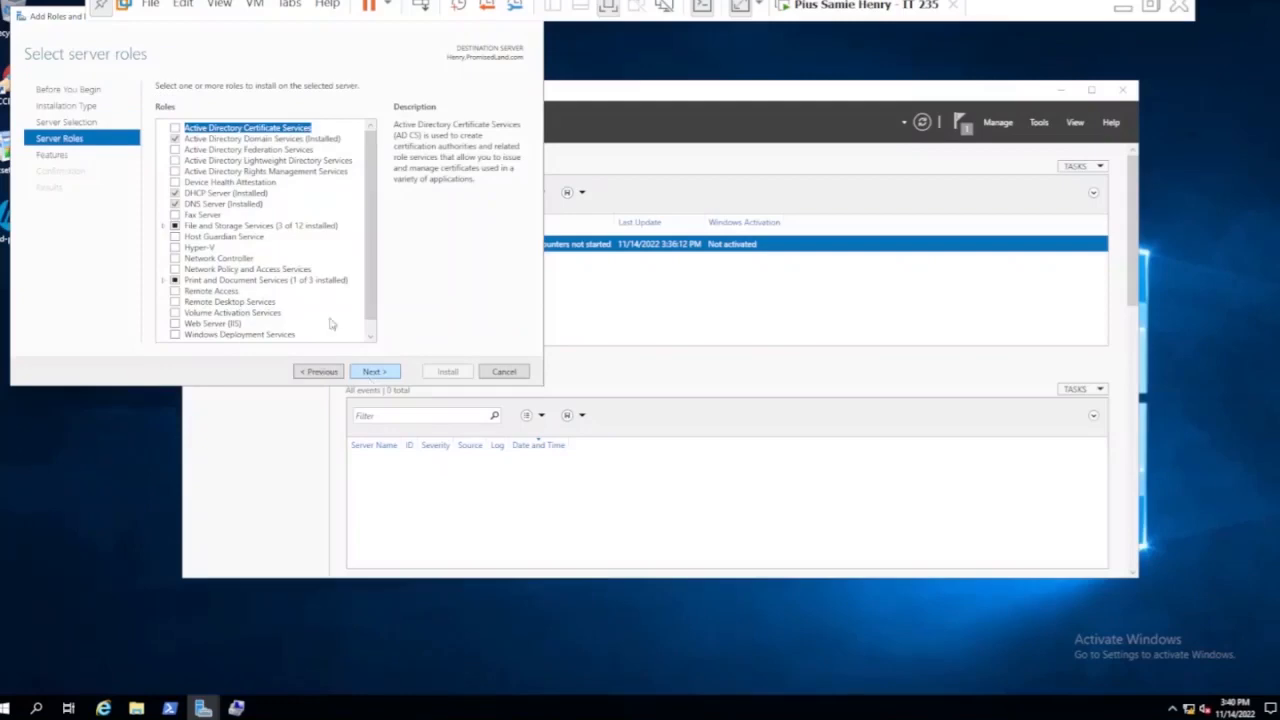
drag(67, 20, 257, 117)
drag(412, 118, 588, 176)
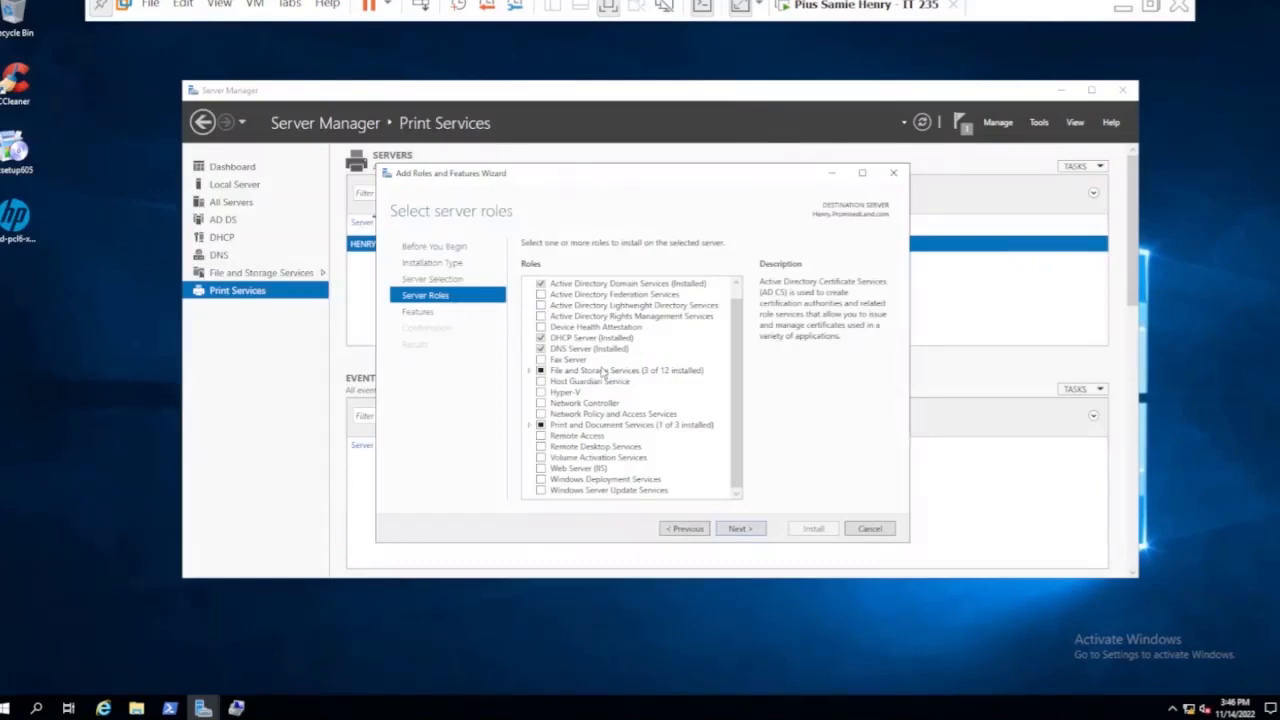
- Install the Windows Server Backup feature without adding any server roles, and open the Windows Server Backup console
click(740, 529)
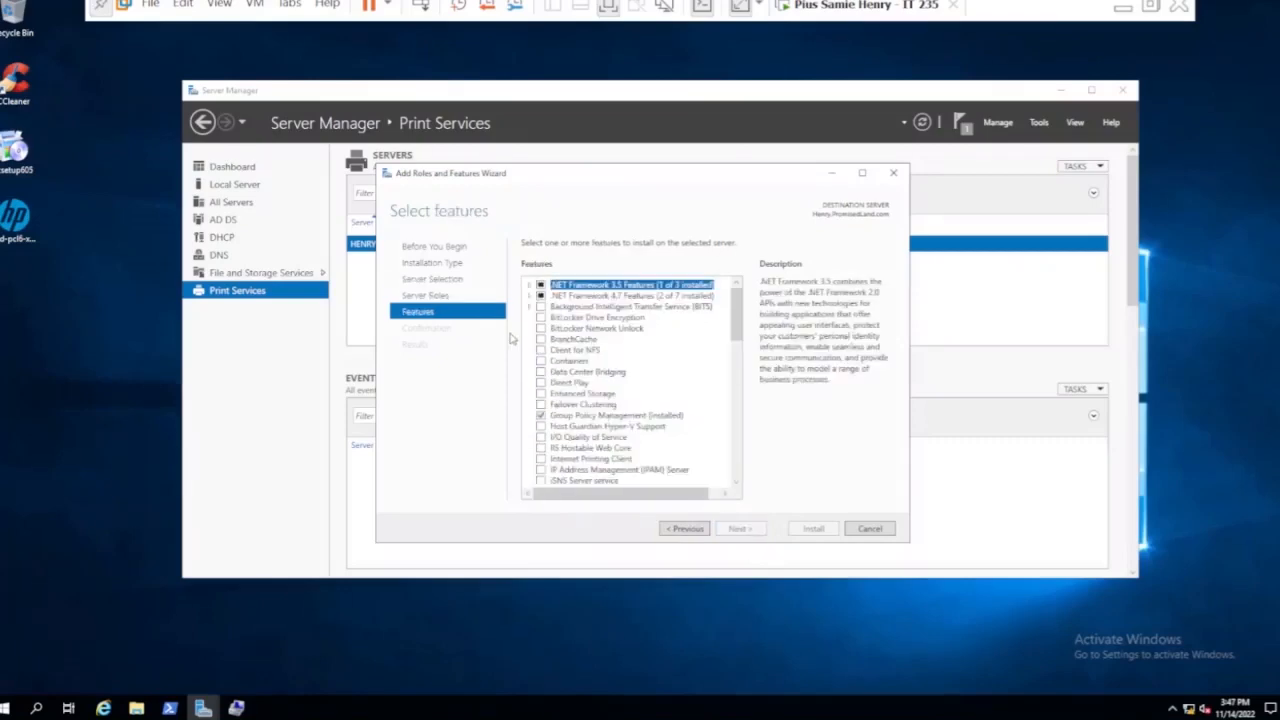
click(684, 529)
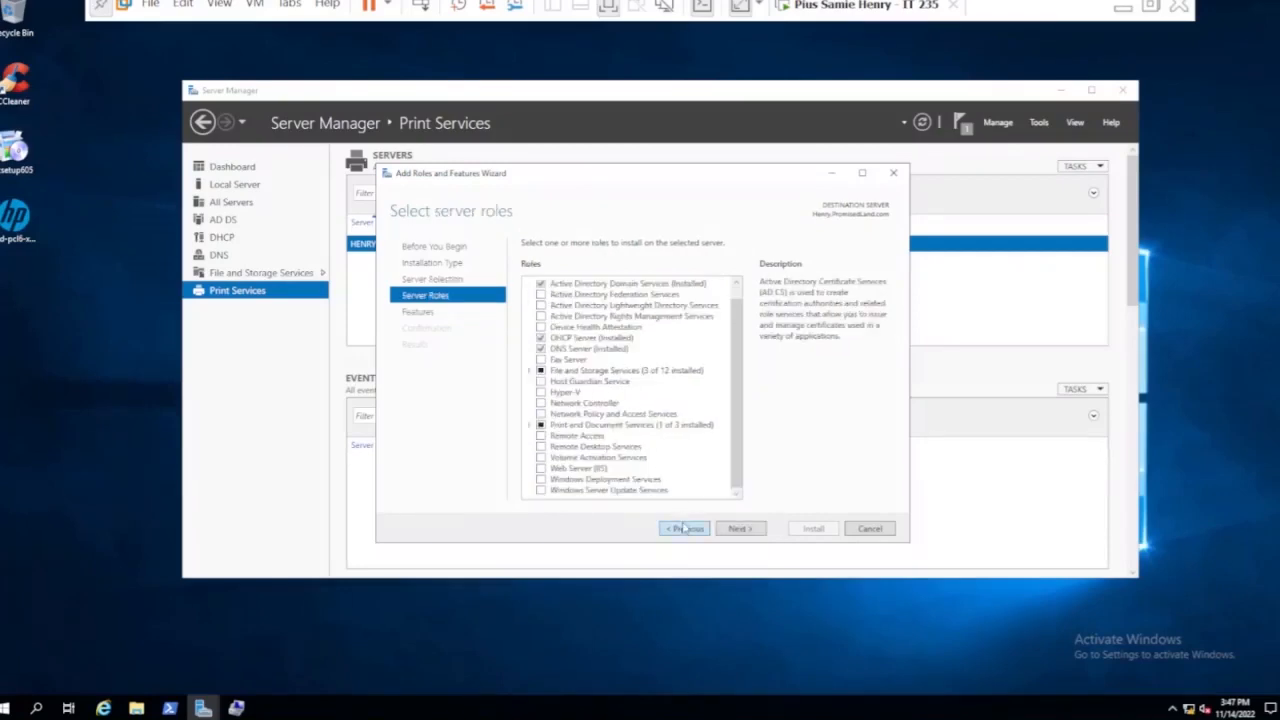
click(684, 529)
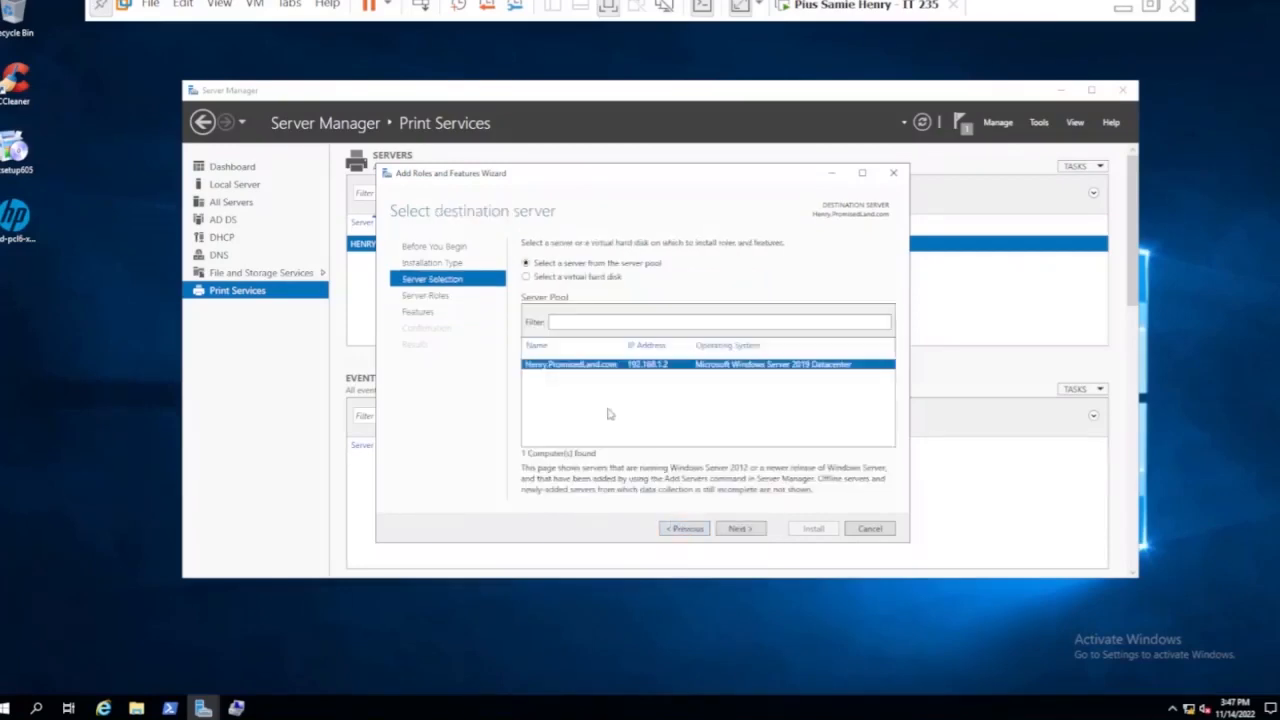
click(741, 529)
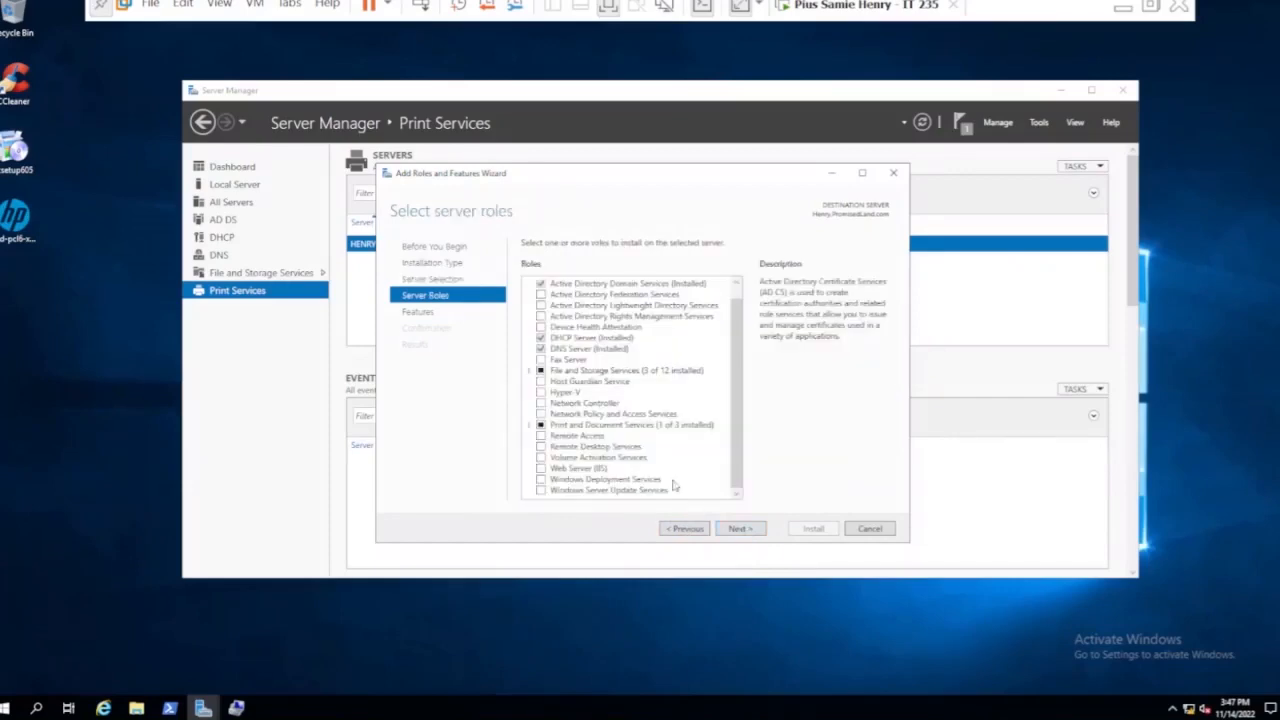
click(741, 529)
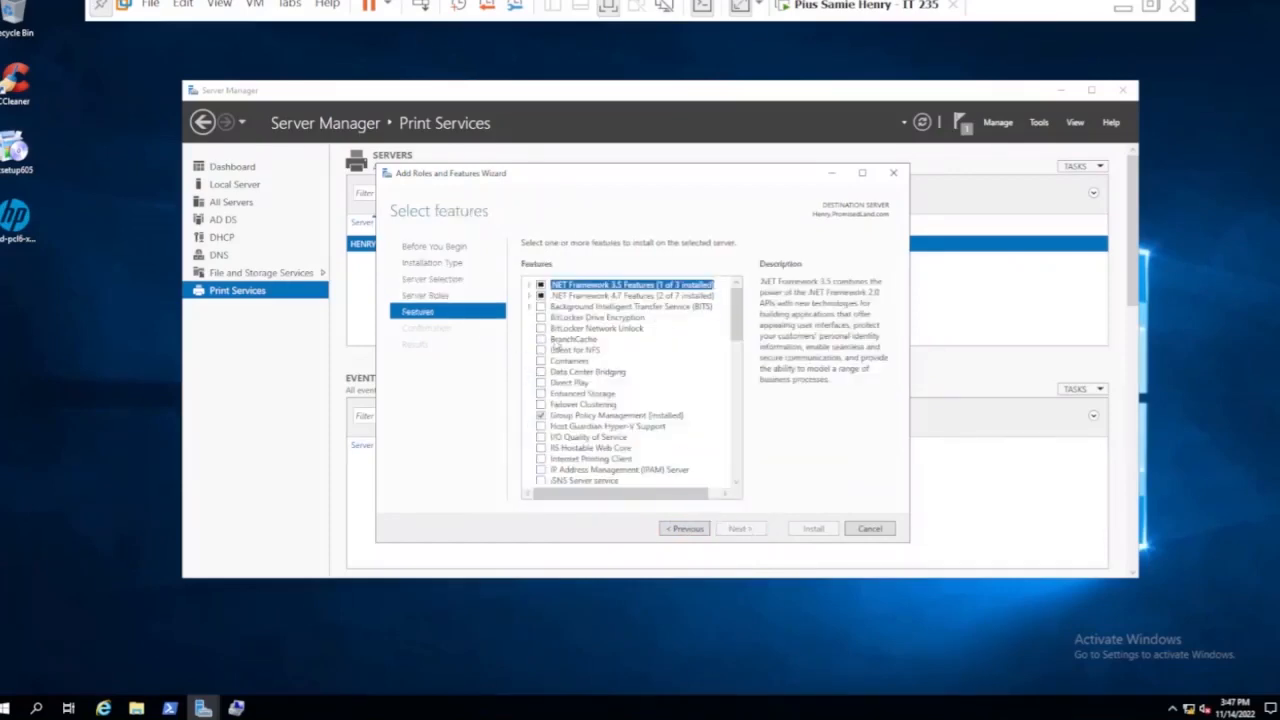
scroll(634, 448, down, 15)
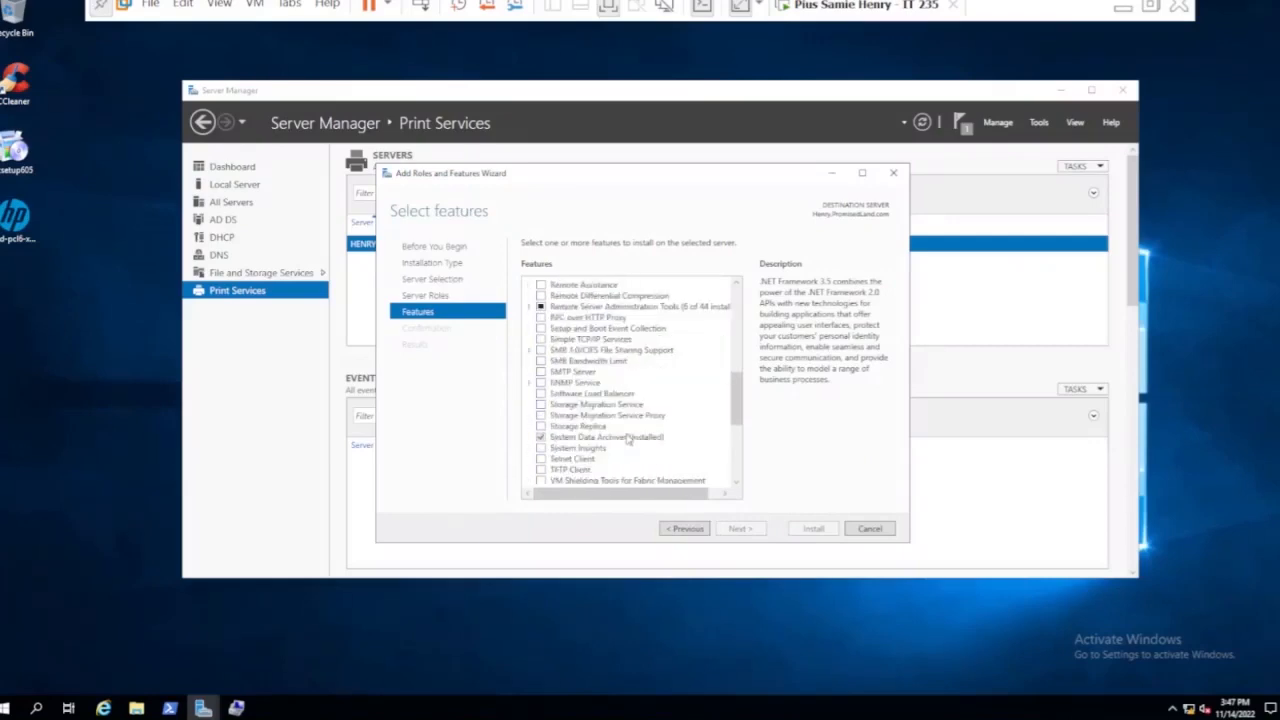
scroll(627, 442, down, 6)
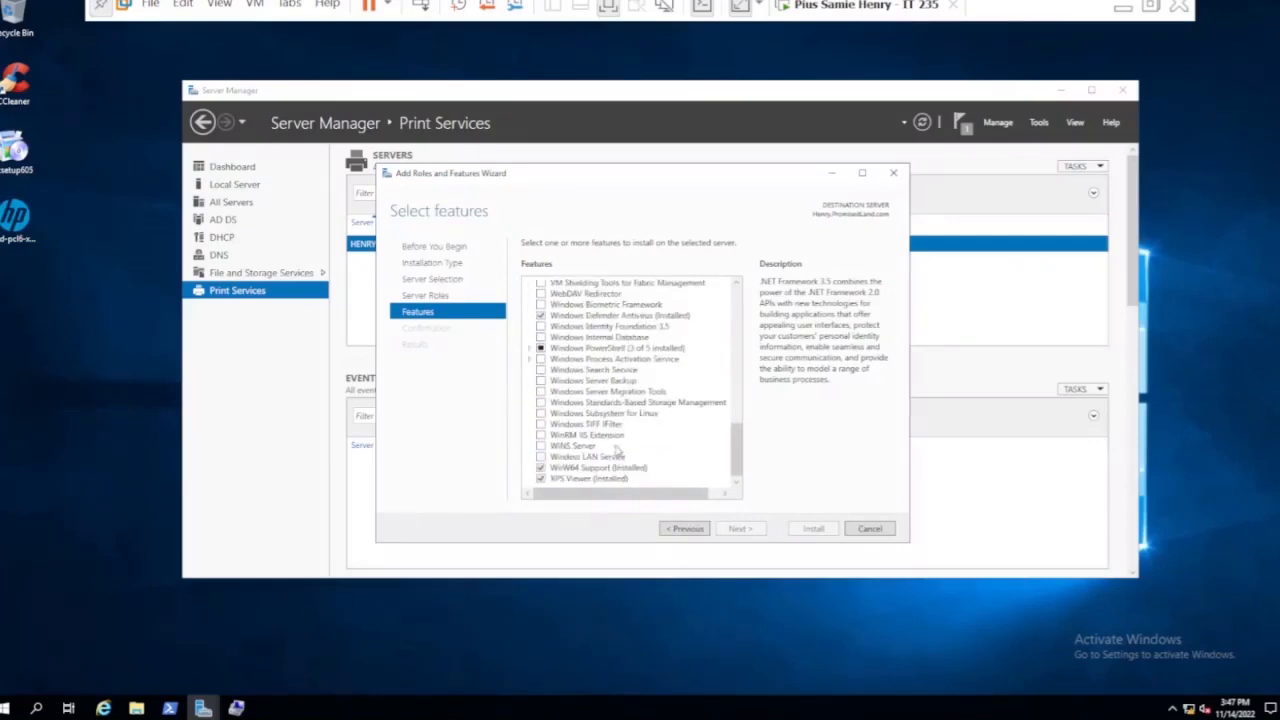
click(613, 382)
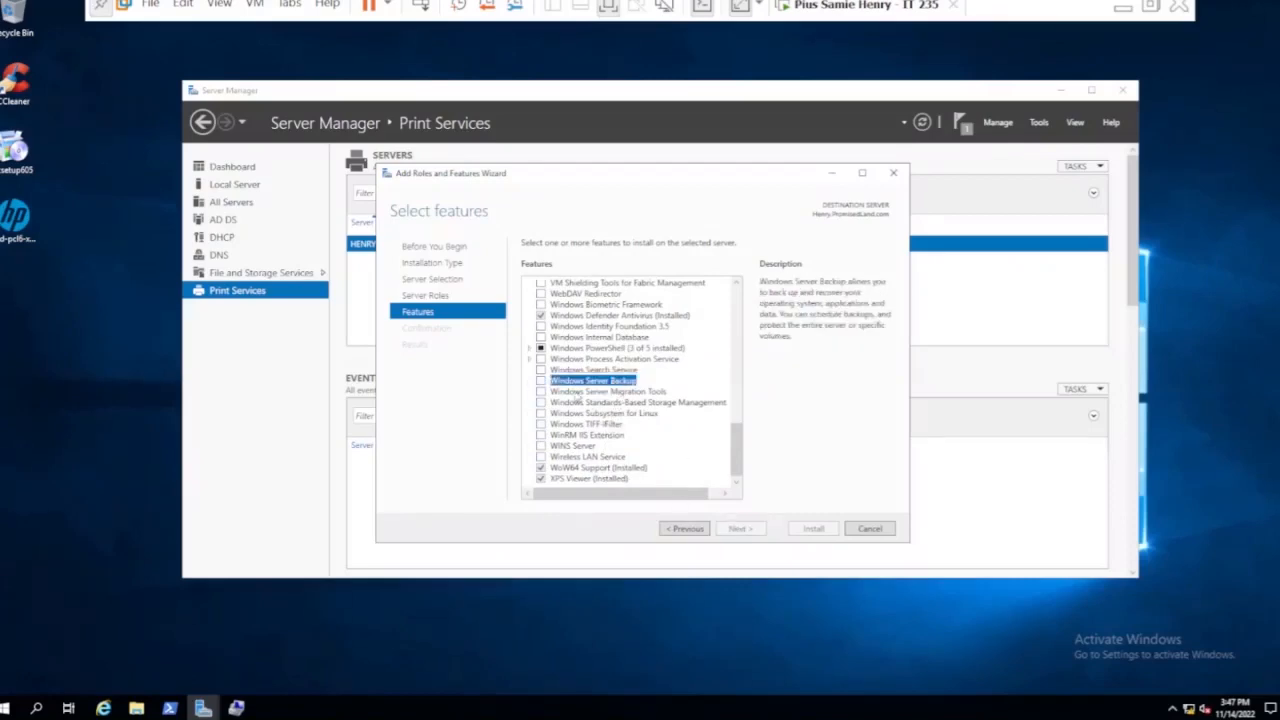
click(542, 381)
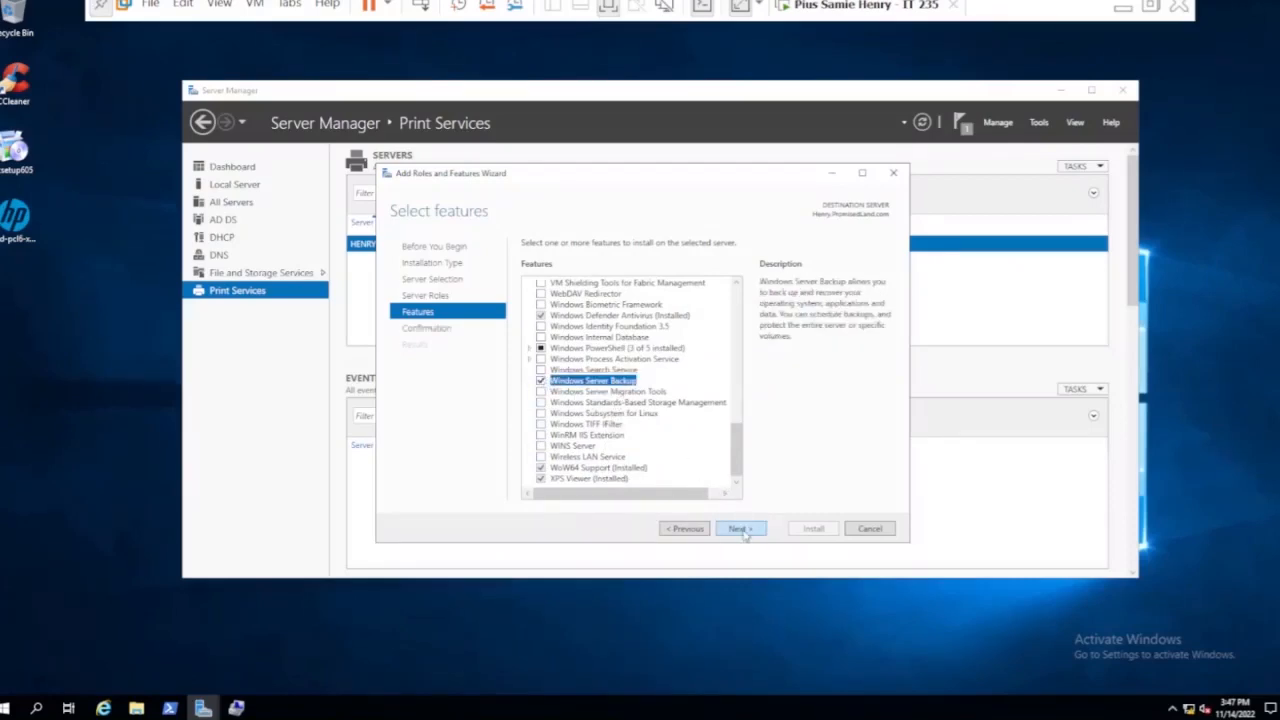
click(742, 532)
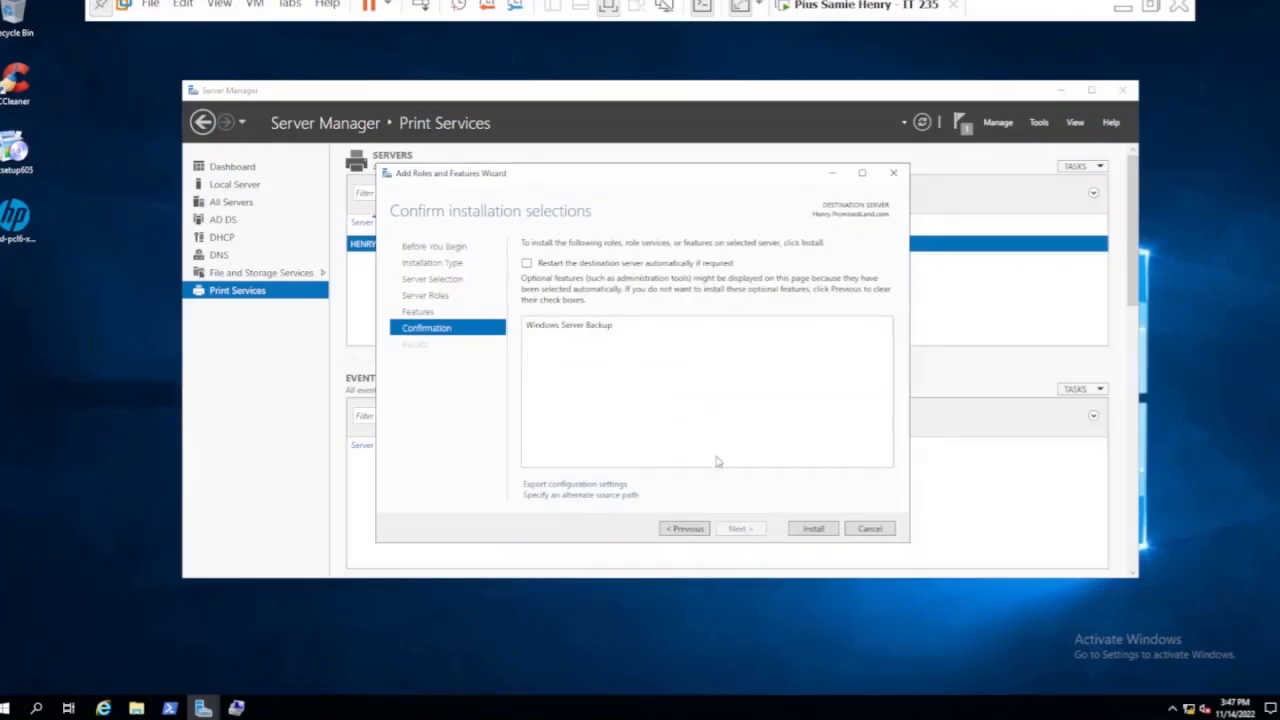
click(810, 528)
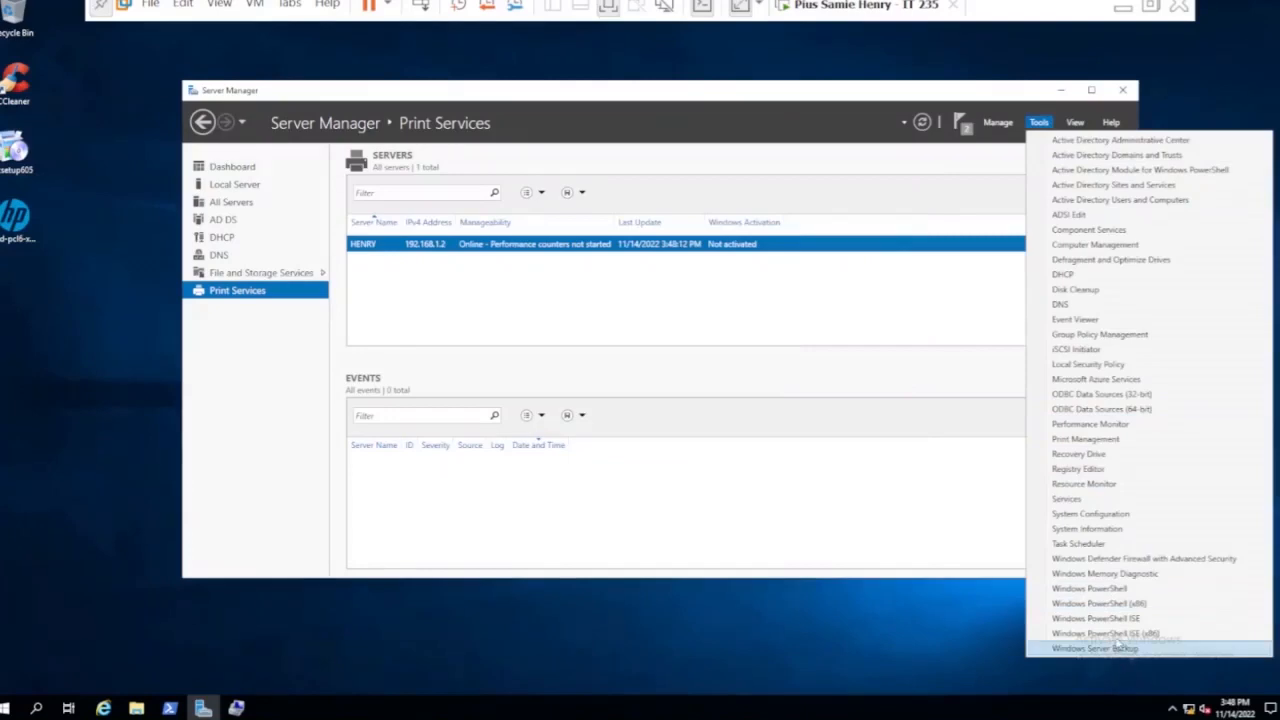
click(1100, 649)
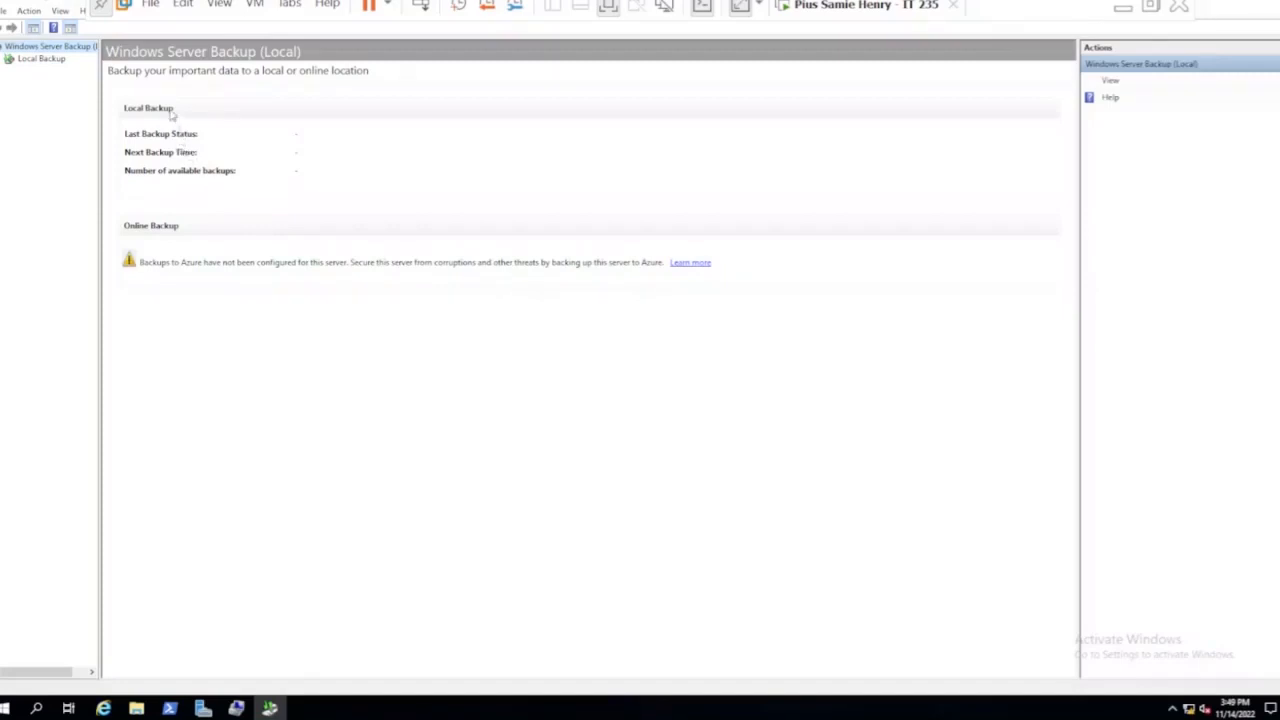
- Start a one-time local backup using different options and a custom backup configuration
click(46, 61)
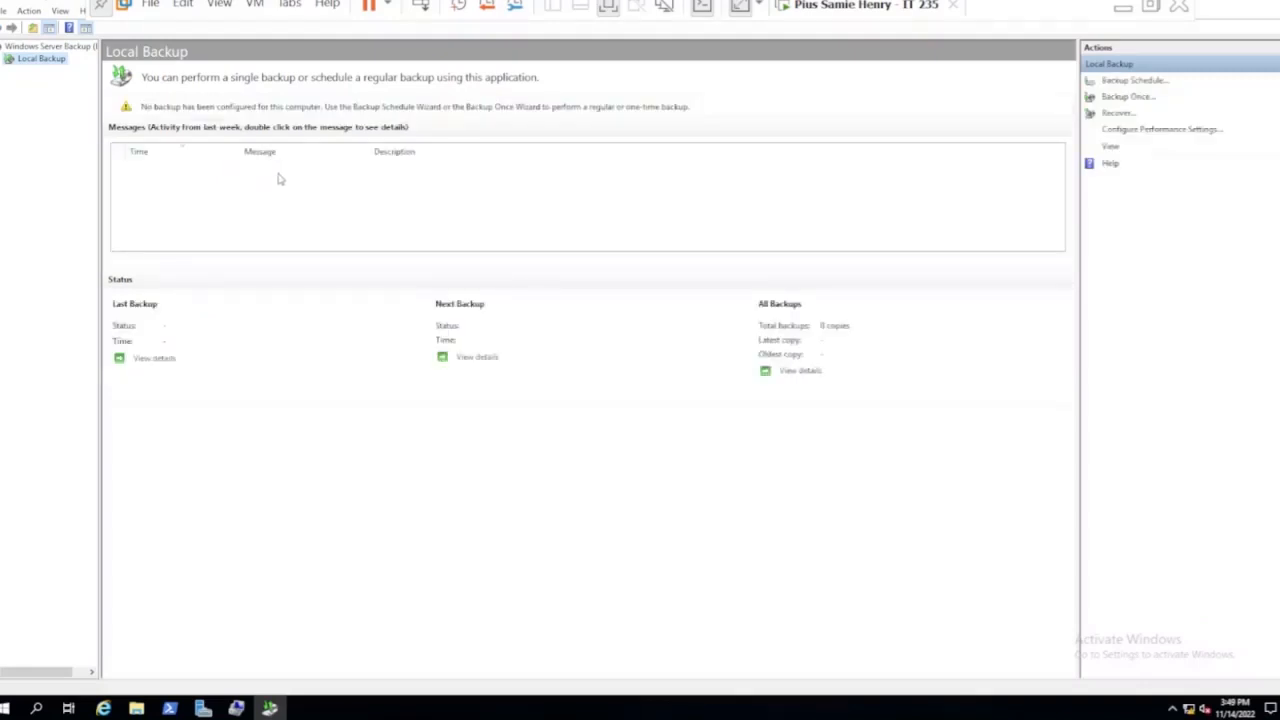
click(1143, 100)
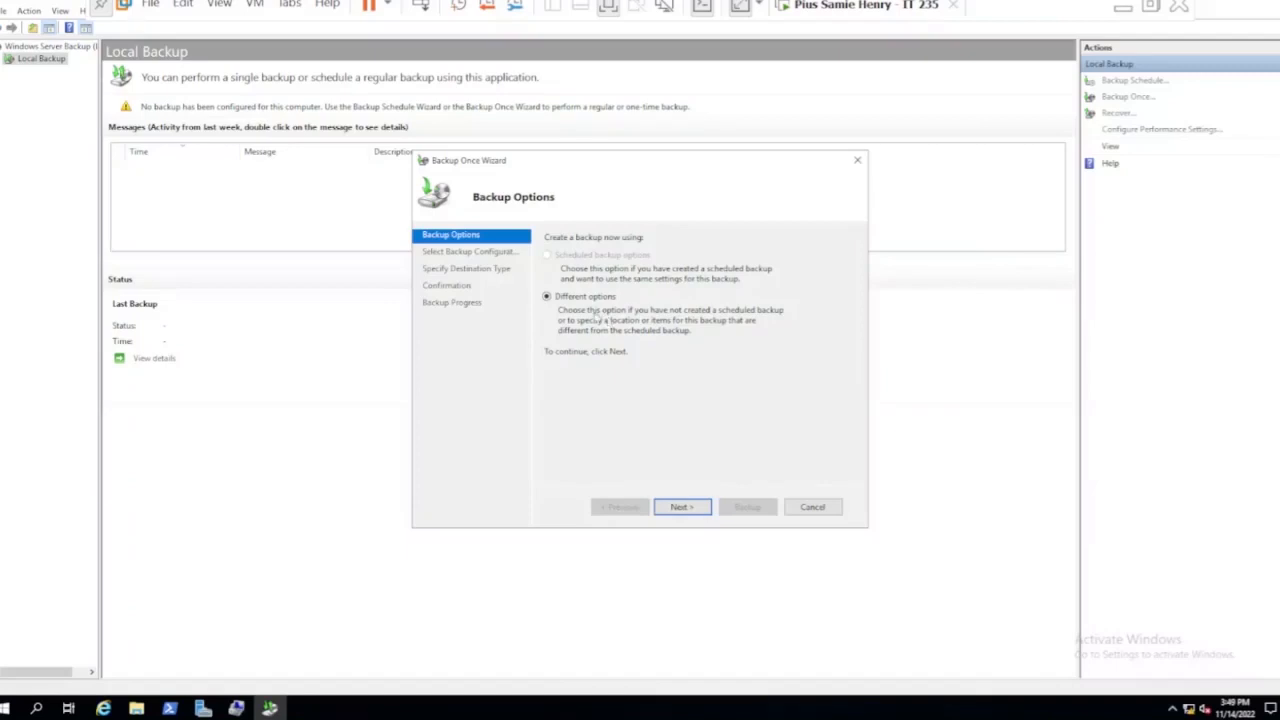
click(686, 510)
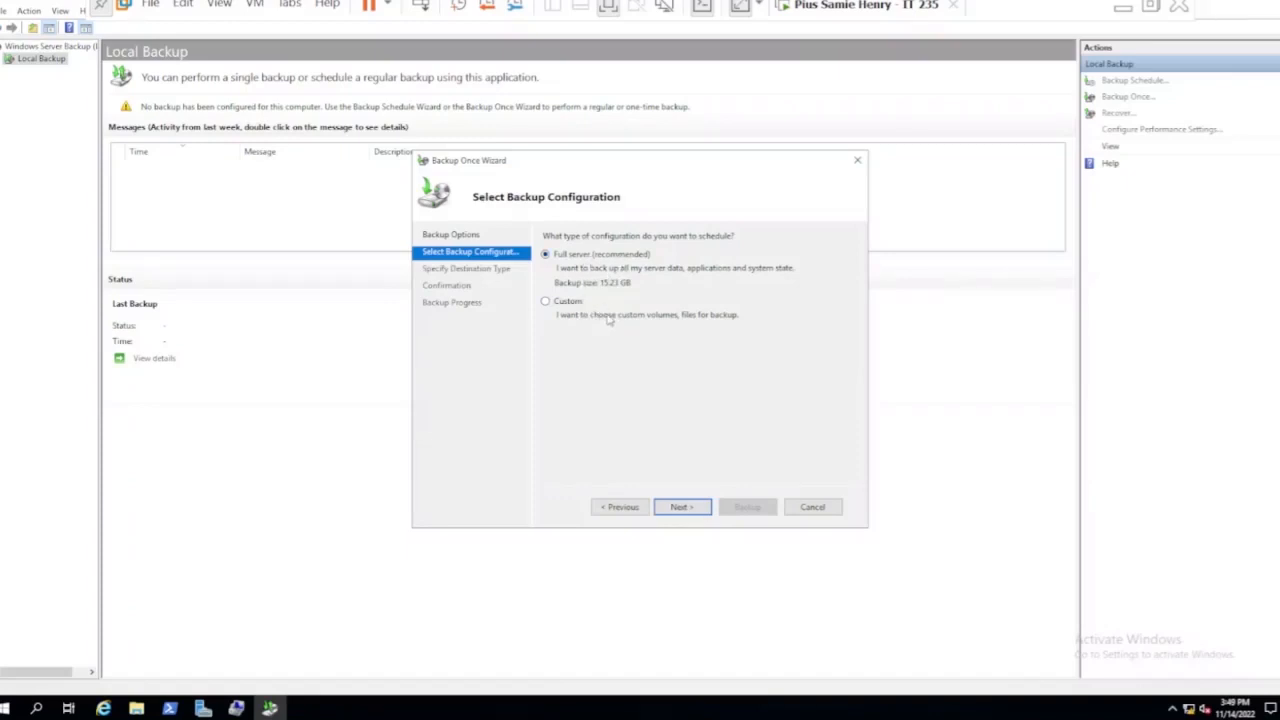
key(Return)
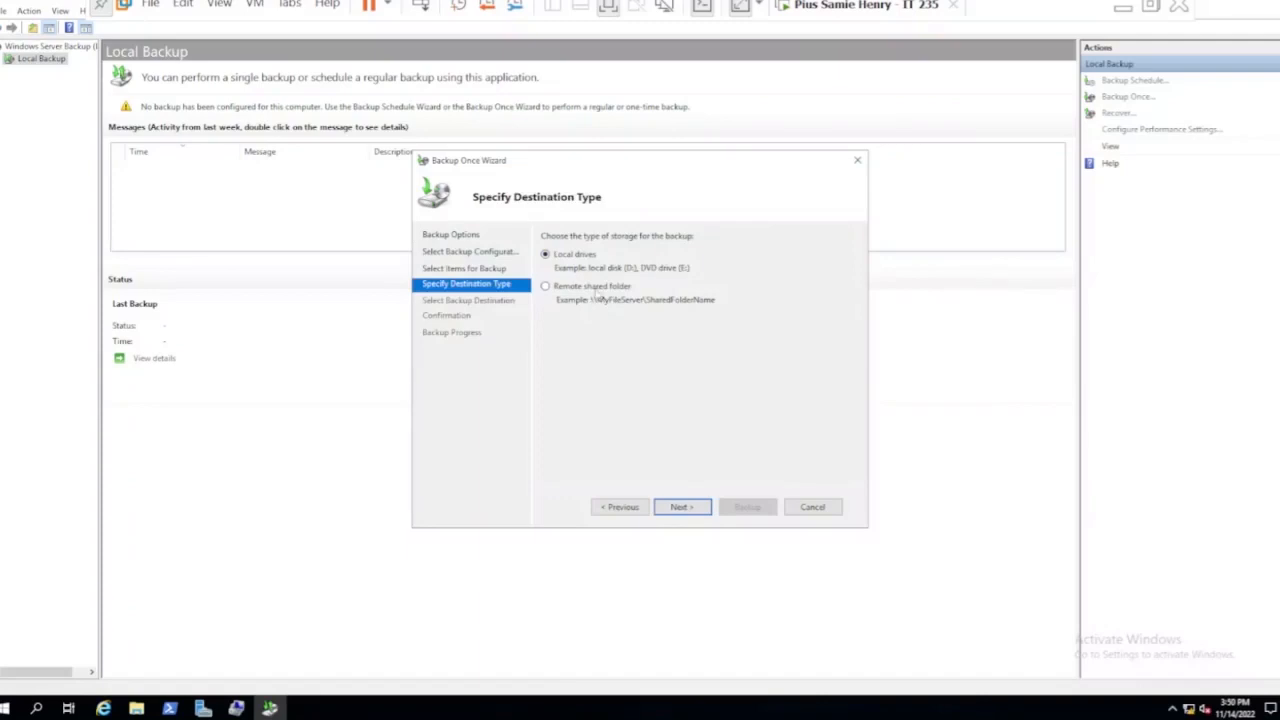
- Return to the backup item selection and remove the Backup (B:) volume from the items
click(488, 272)
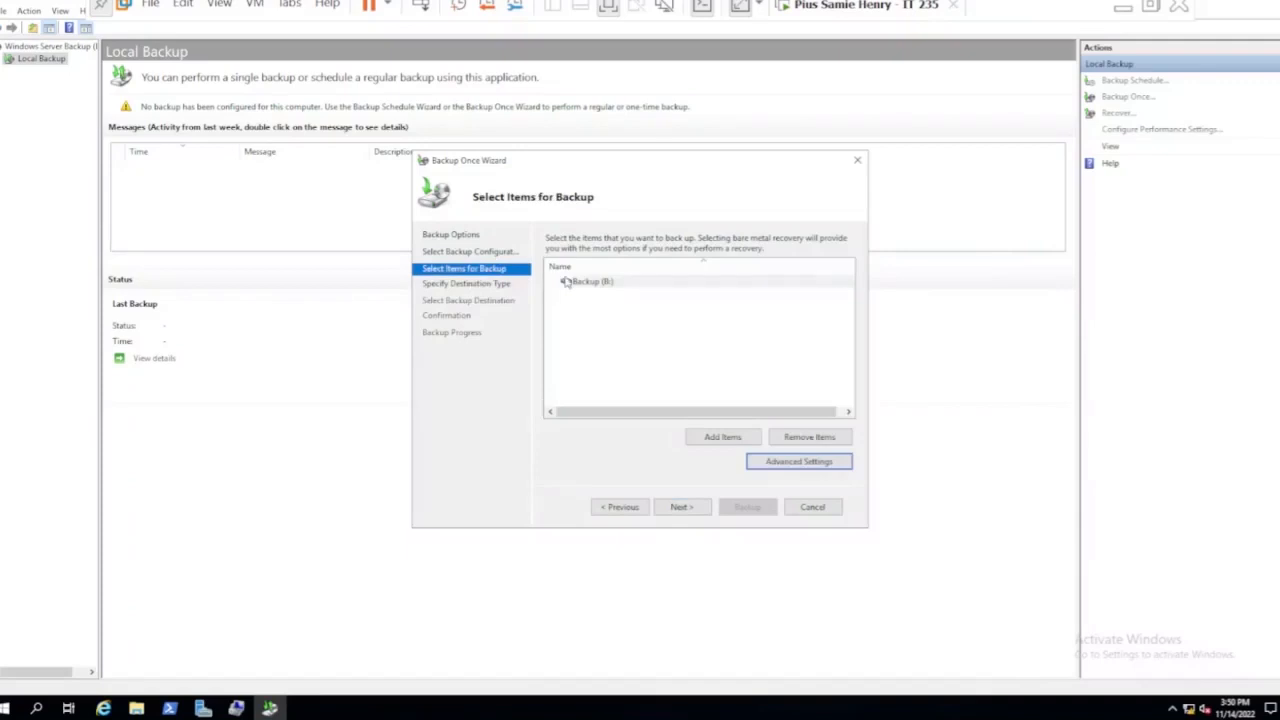
click(589, 284)
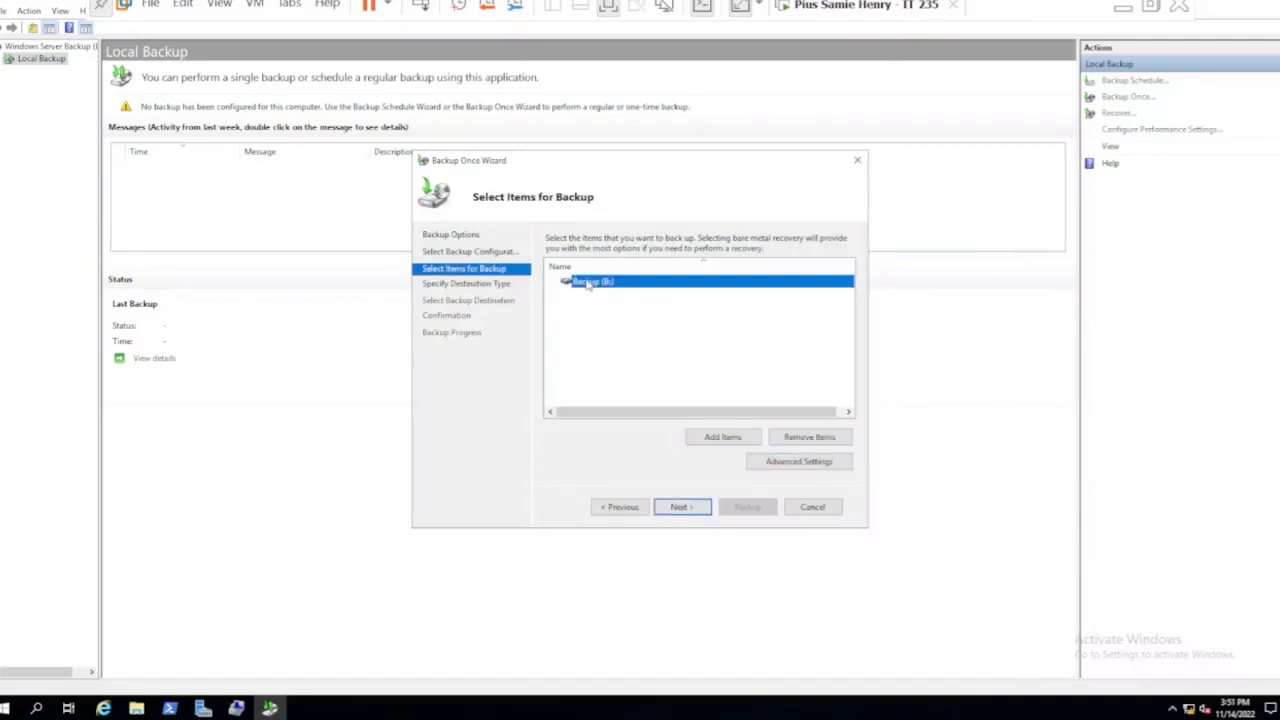
click(492, 277)
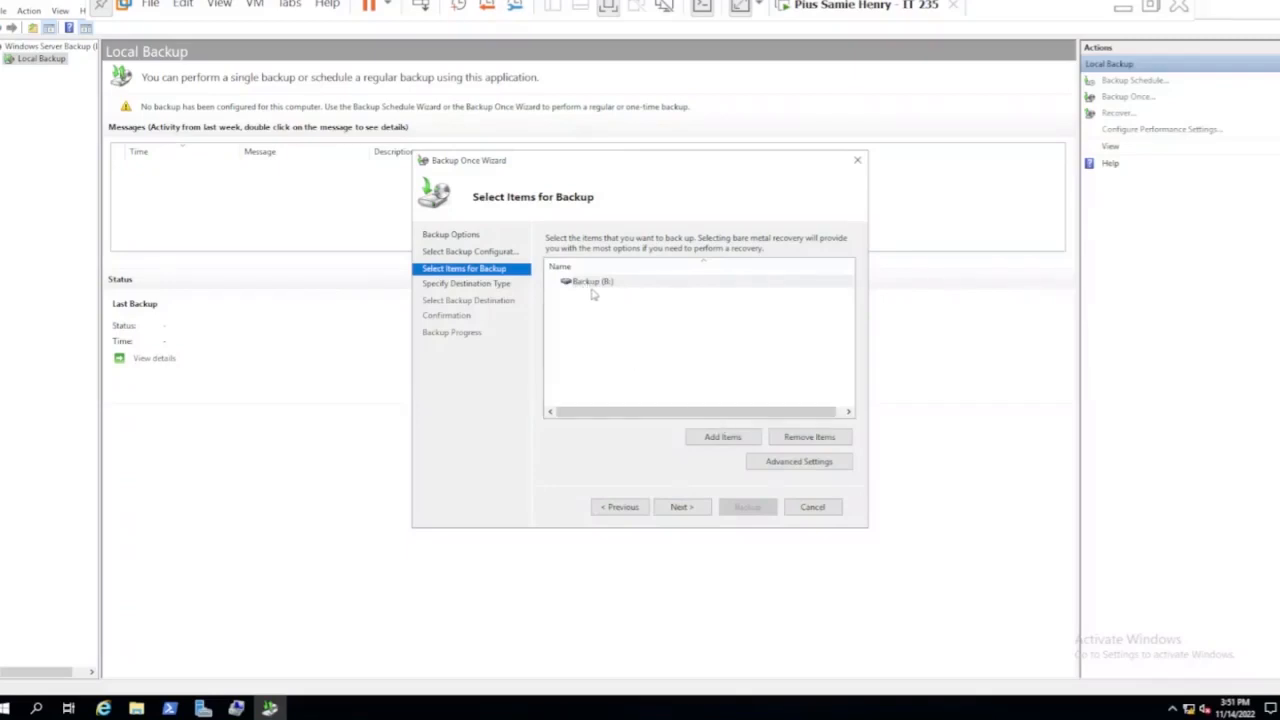
click(818, 444)
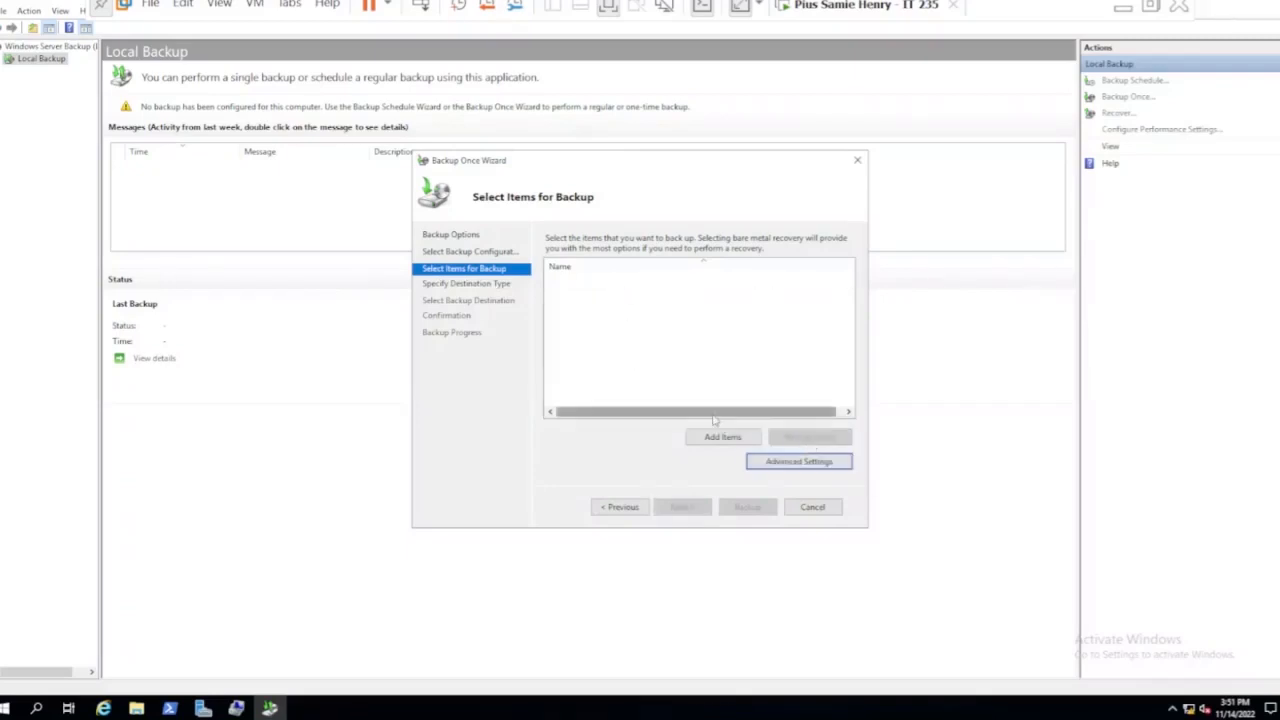
- Add the Data Storage (F:), Local disk (C:), Recovery and Storage (E:) volumes to the backup items
click(724, 440)
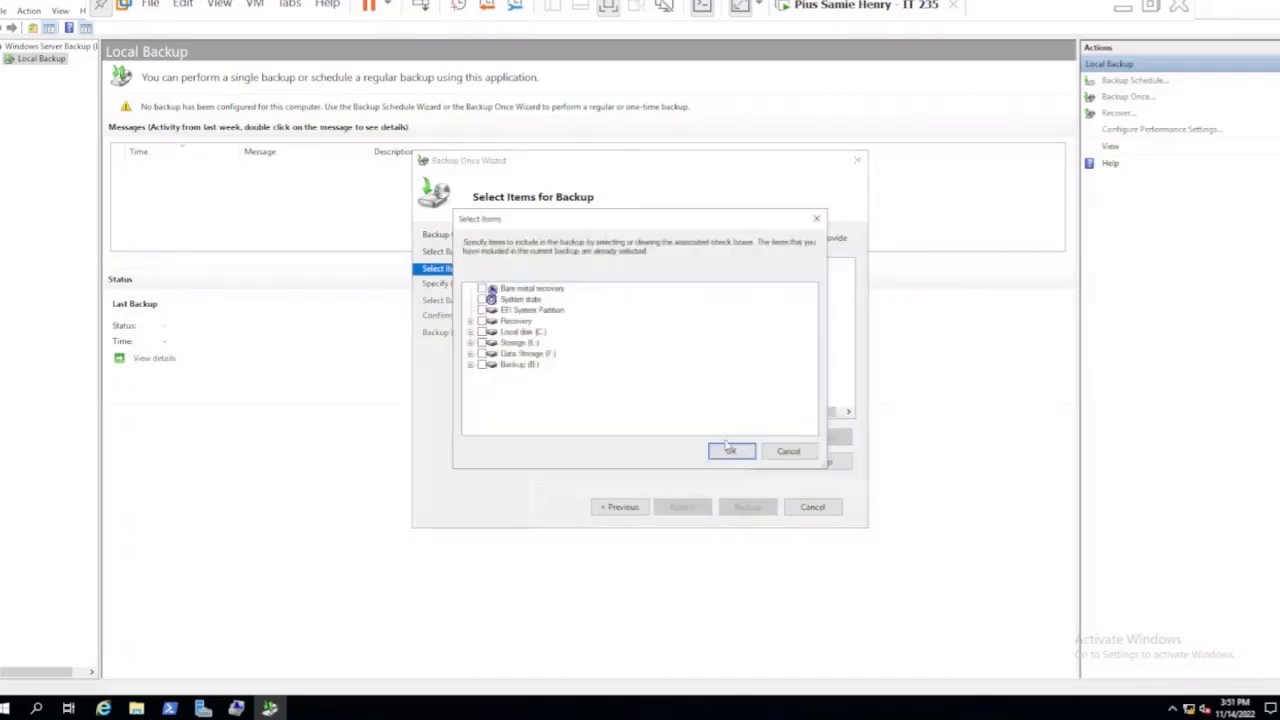
click(538, 332)
click(482, 289)
click(731, 451)
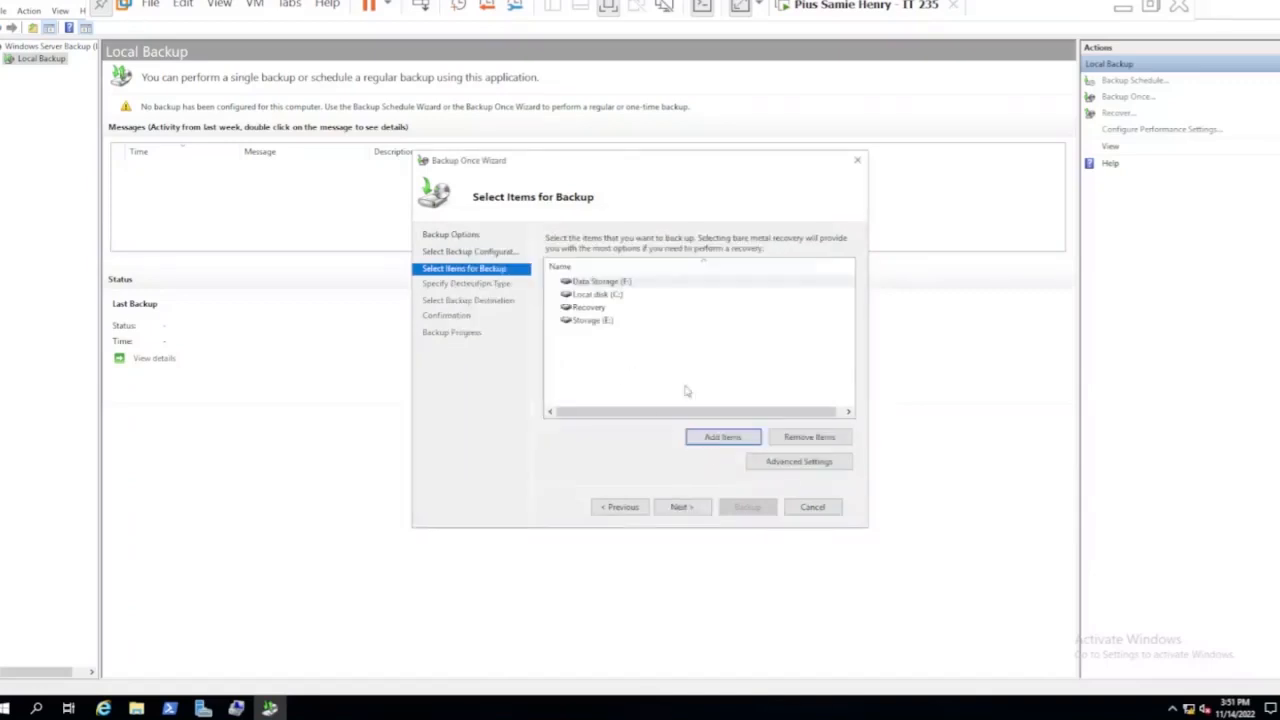
- Store the backup on local drives with Backup (B:) as the destination, and start the backup
click(681, 507)
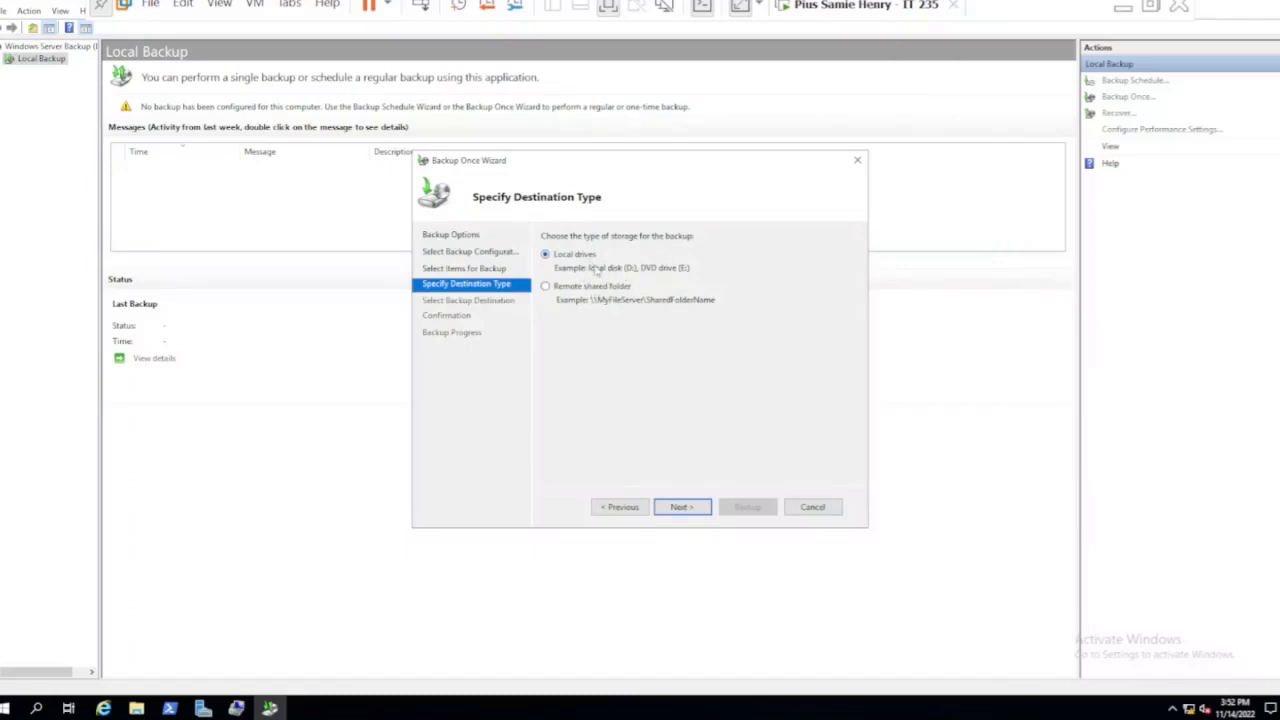
click(684, 507)
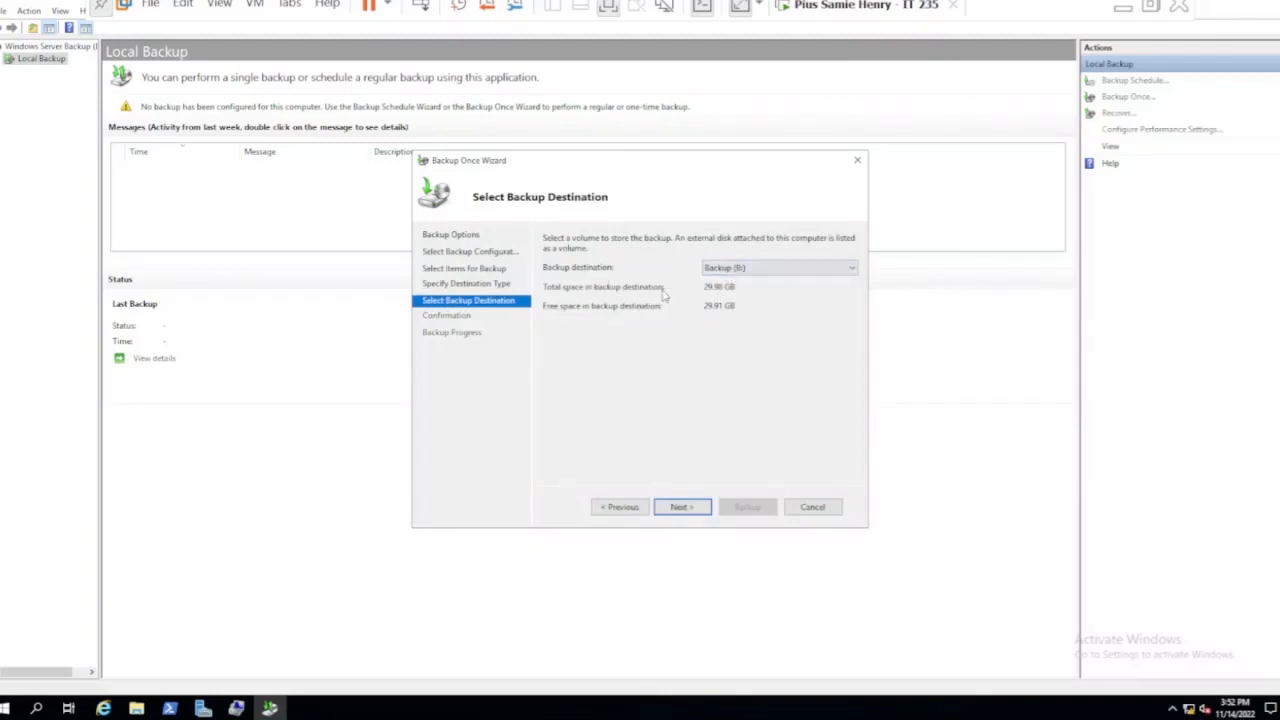
click(680, 508)
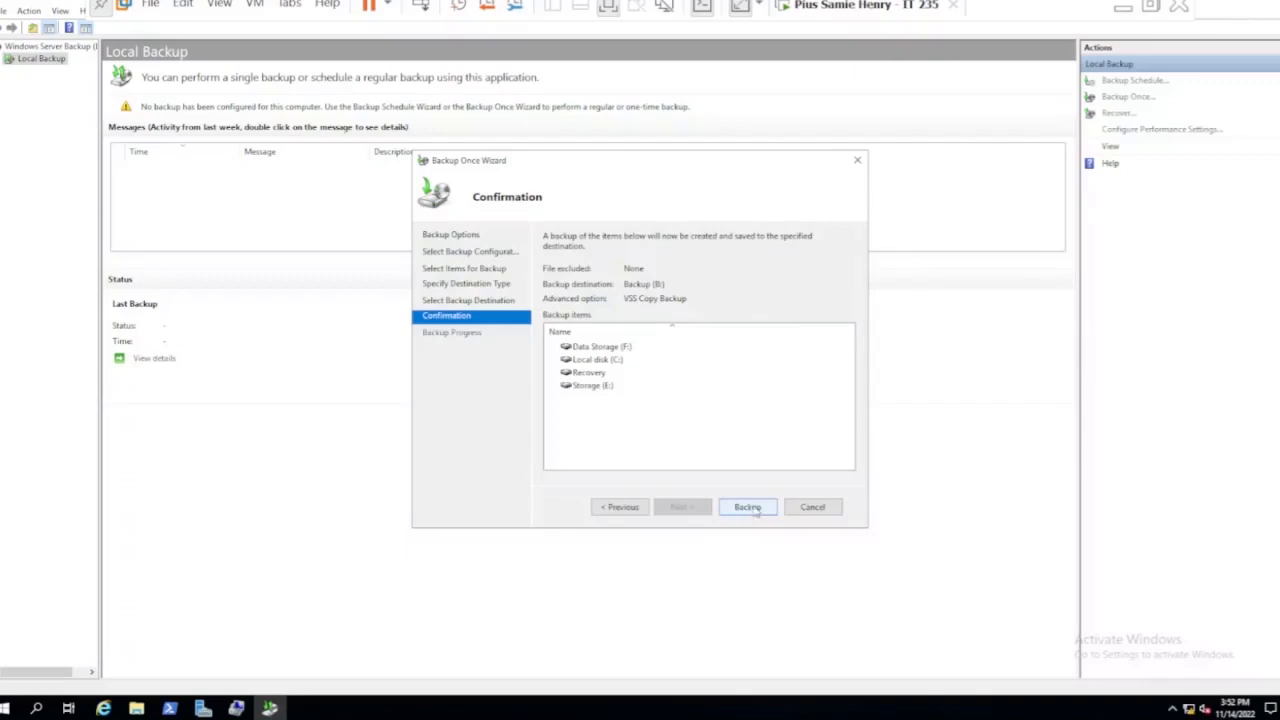
click(752, 508)
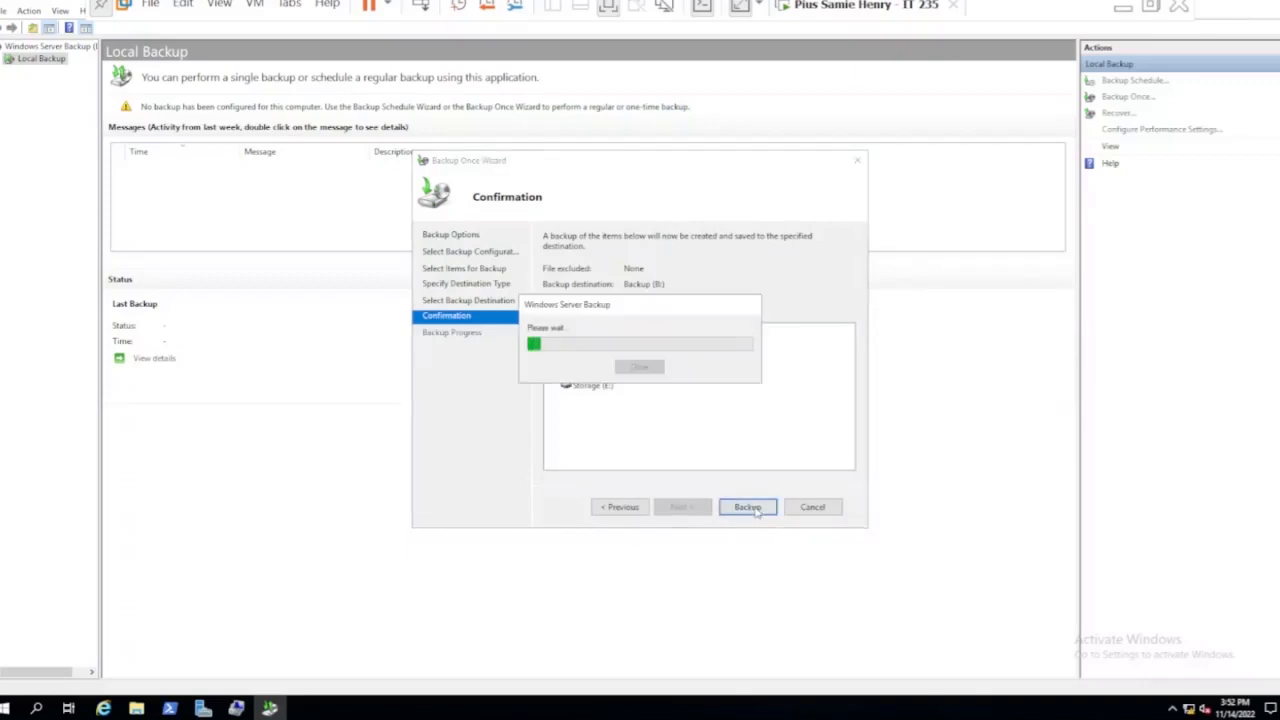